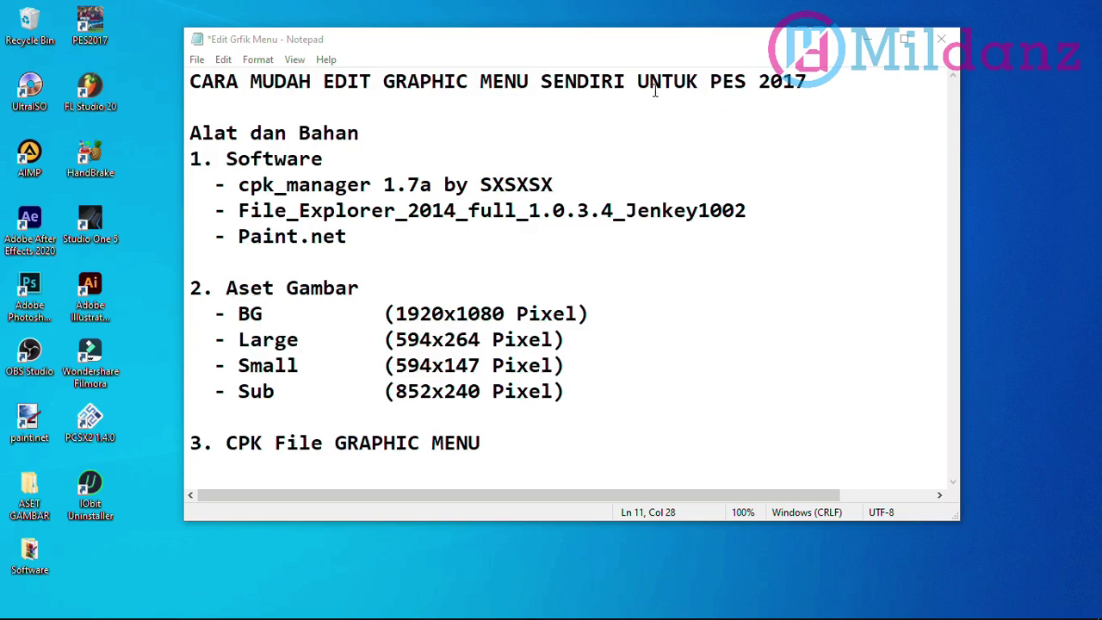
Copy dt11_win.cpk from the Data folder of the PES2017 installation to the desktop and put the folder window away
{"action": "right_click", "coordinate": [104, 28]}
{"action": "left_click", "coordinate": [181, 74]}
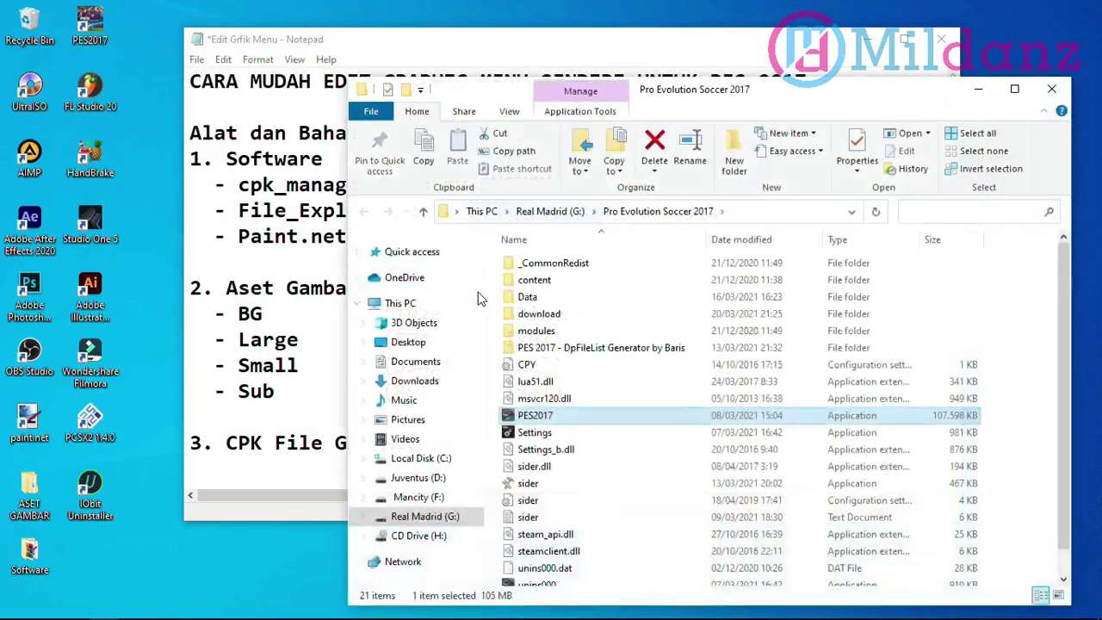
{"action": "double_click", "coordinate": [527, 296]}
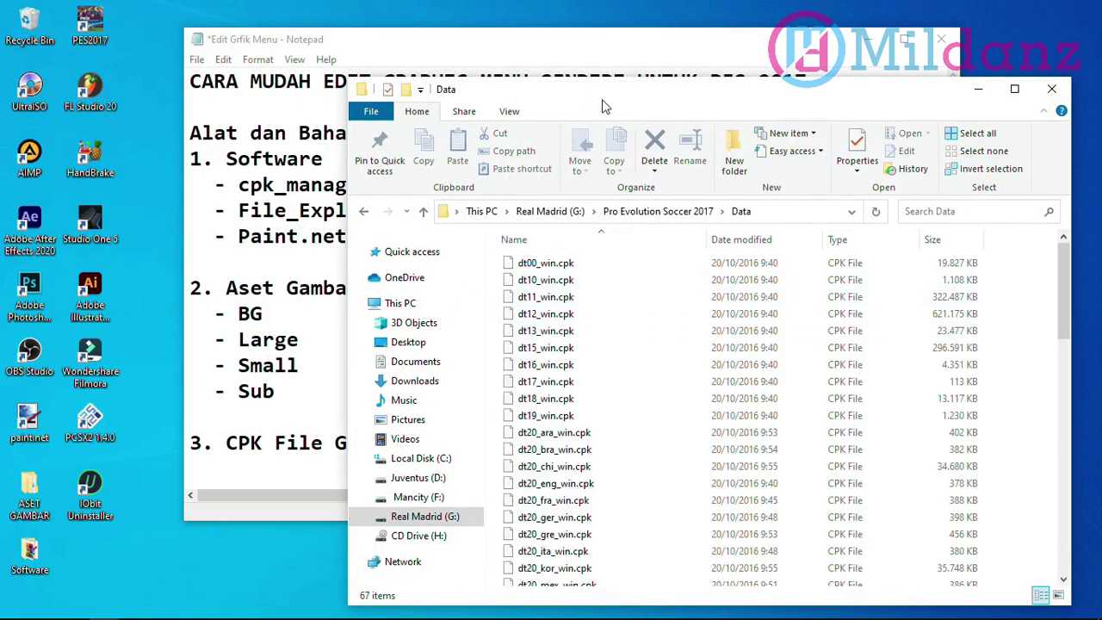
{"action": "left_click", "coordinate": [544, 299]}
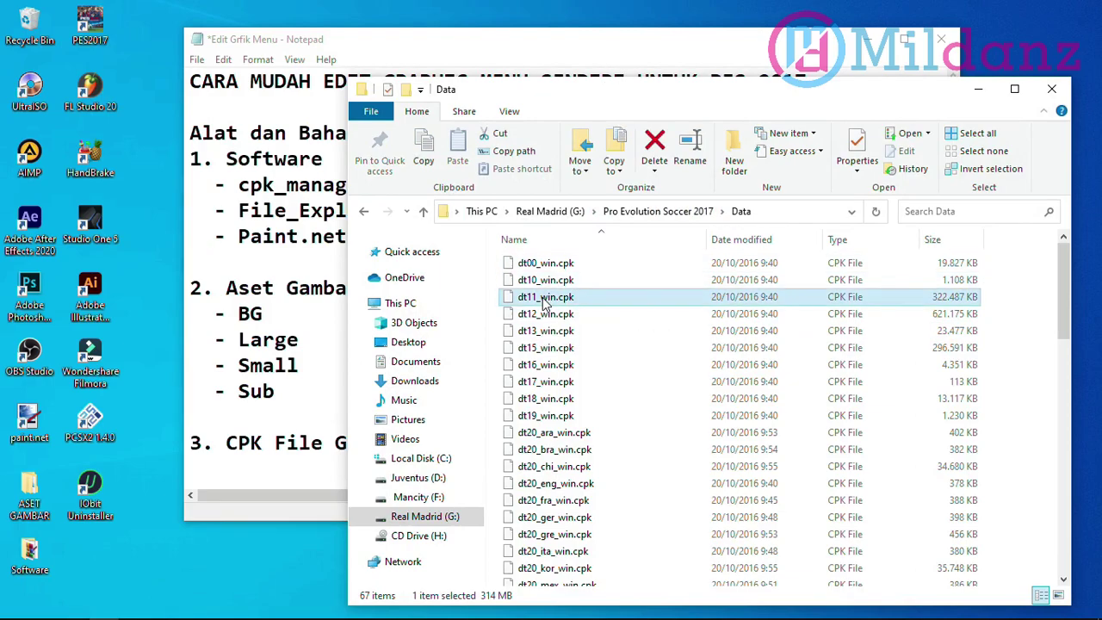
{"action": "right_click", "coordinate": [542, 298]}
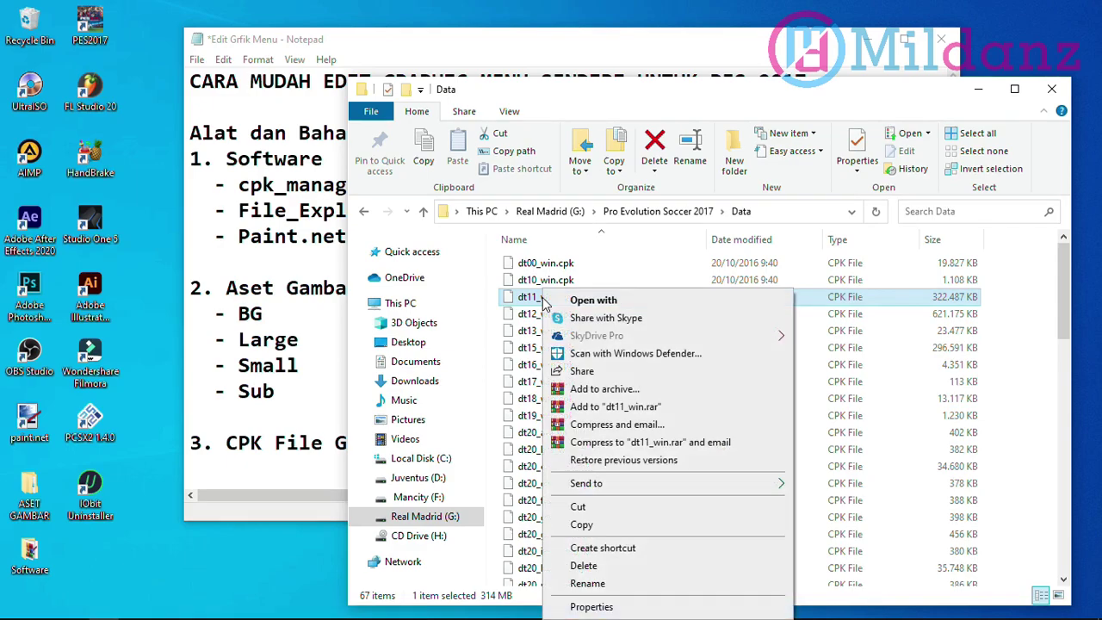
{"action": "left_click", "coordinate": [572, 522]}
{"action": "left_click", "coordinate": [81, 552]}
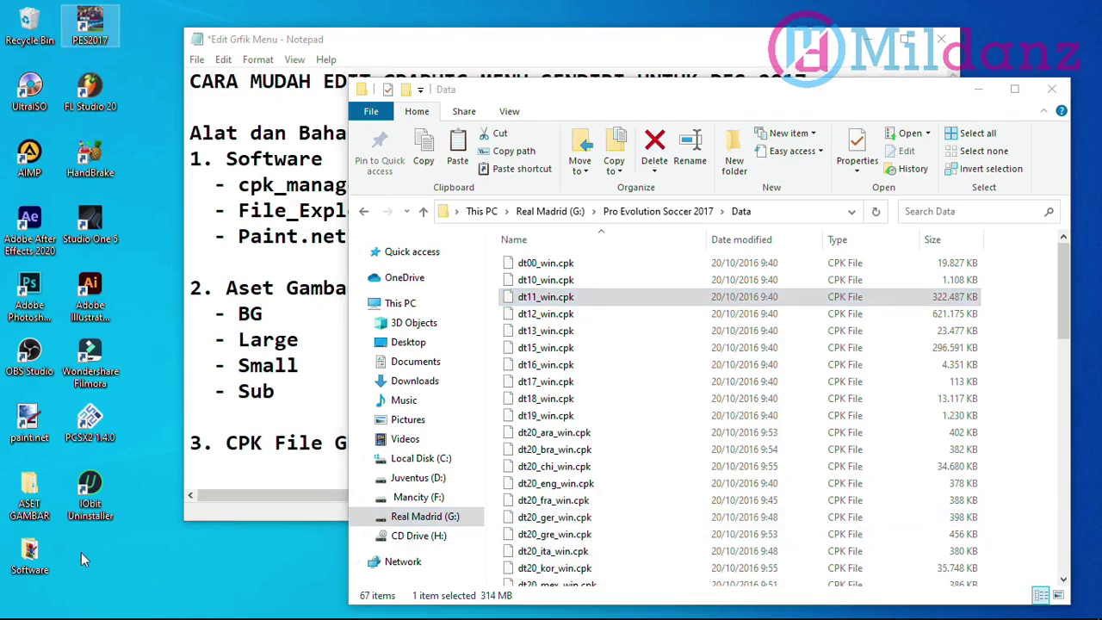
{"action": "key", "text": "ctrl+v"}
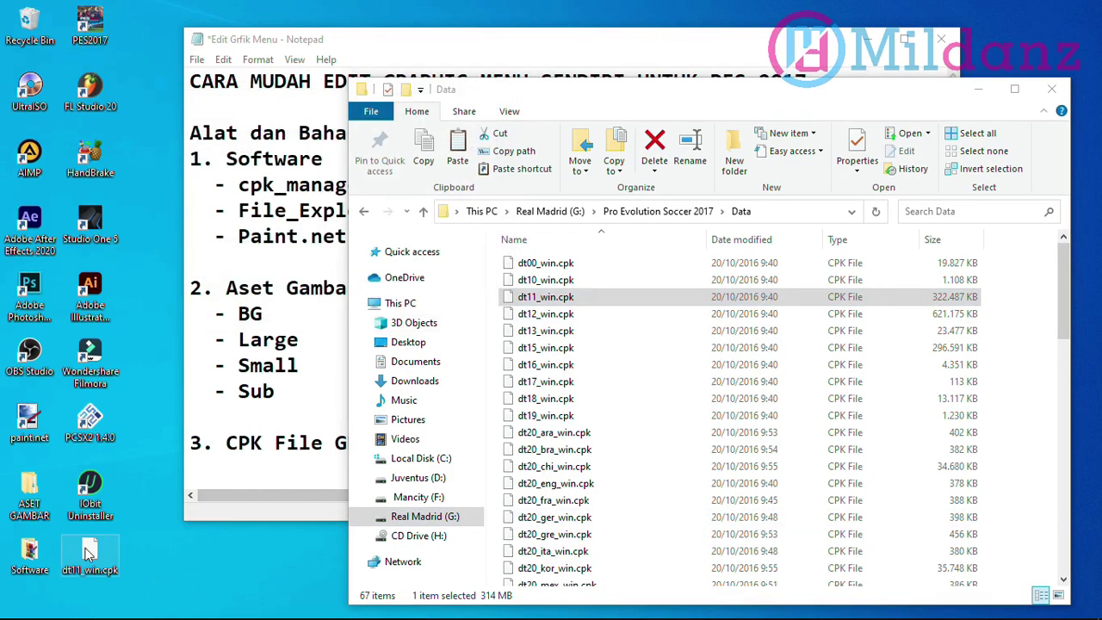
{"action": "left_click", "coordinate": [973, 89]}
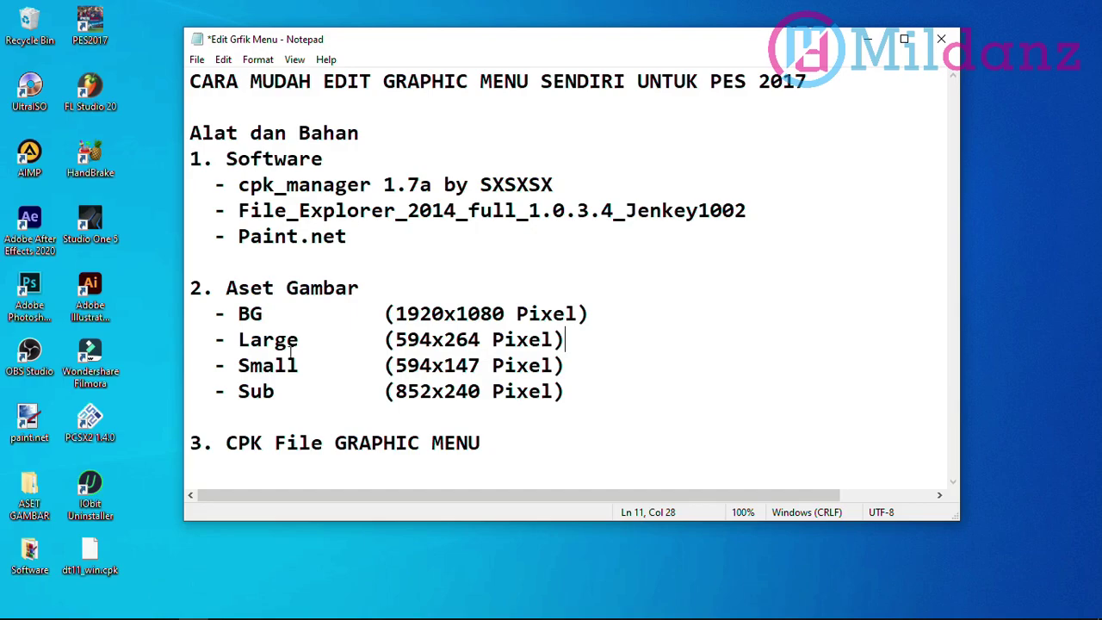
Launch the CPK File Manager from the cpk_manager 1.7a by SXSXSX archive in the desktop Software folder
{"action": "double_click", "coordinate": [29, 555]}
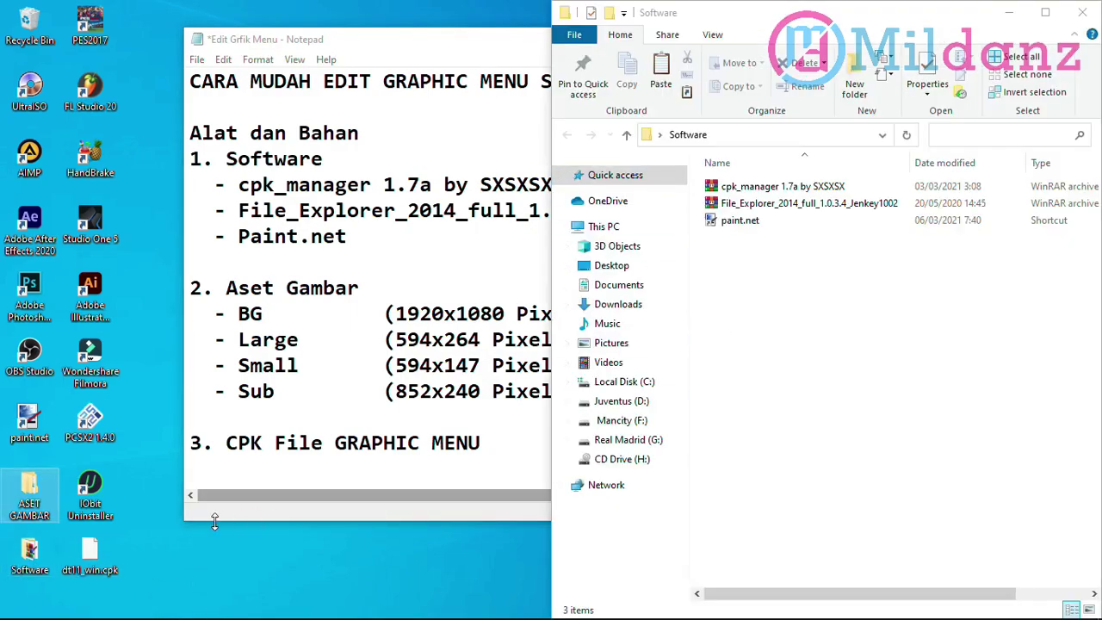
{"action": "double_click", "coordinate": [785, 189]}
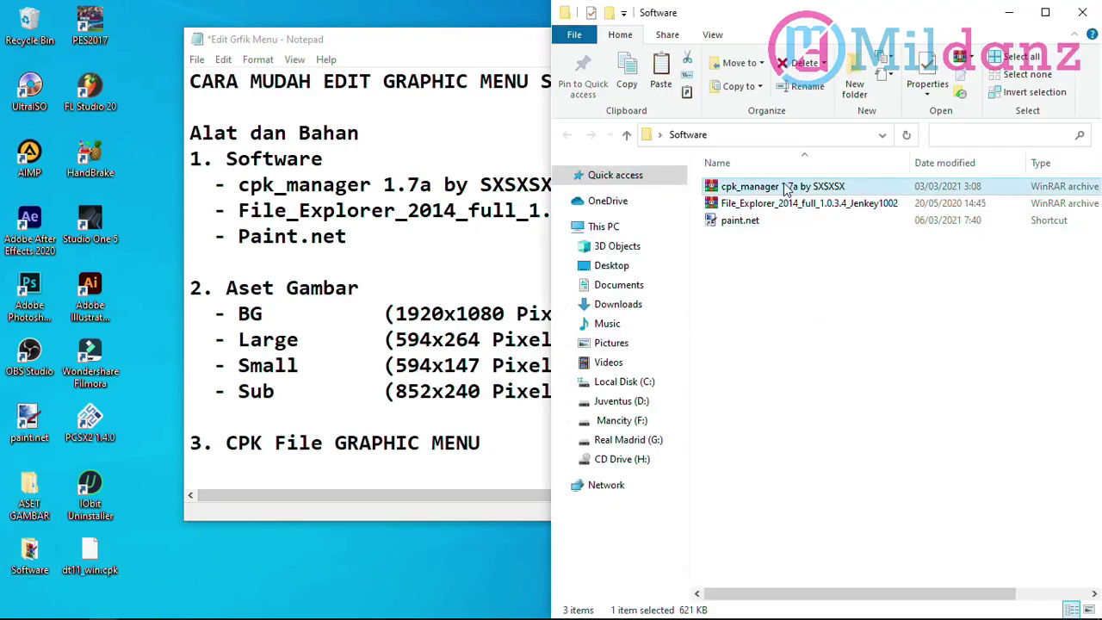
{"action": "double_click", "coordinate": [452, 195]}
{"action": "double_click", "coordinate": [465, 273]}
{"action": "left_click_drag", "start_coordinate": [419, 74], "coordinate": [471, 73]}
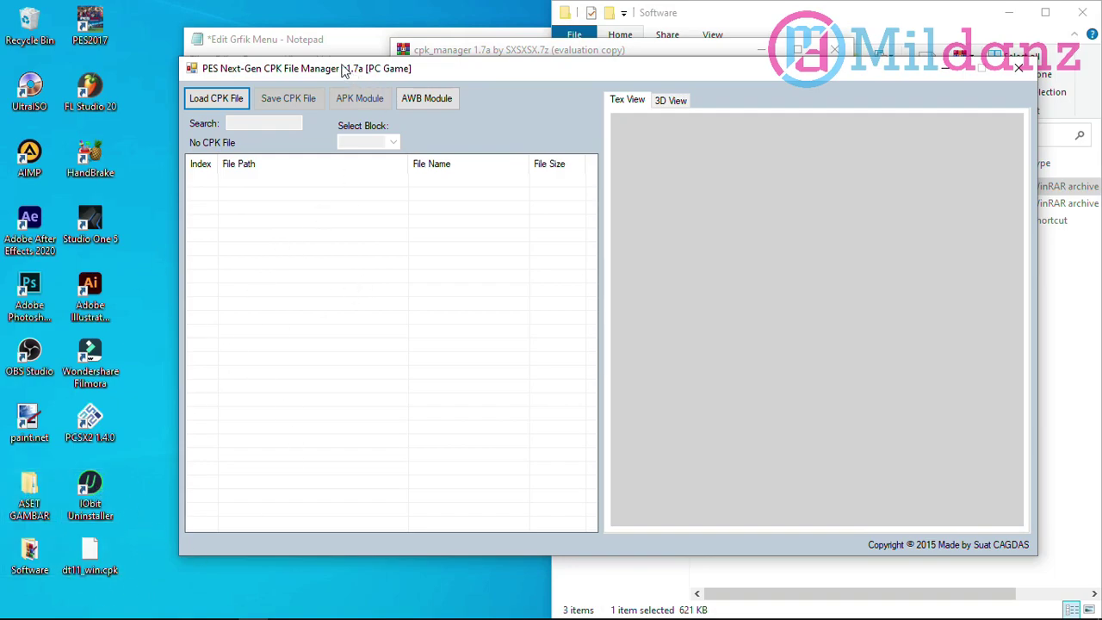
Examine the background images in the 1 BG folder under PNG in the desktop ASET GAMBAR folder
{"action": "double_click", "coordinate": [36, 504]}
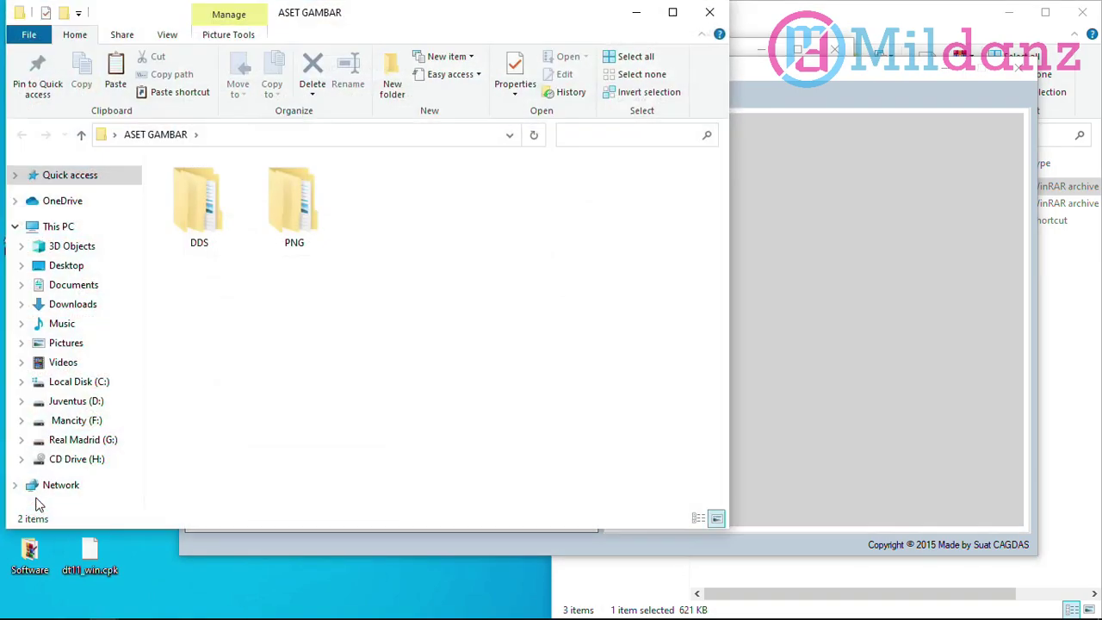
{"action": "double_click", "coordinate": [306, 215]}
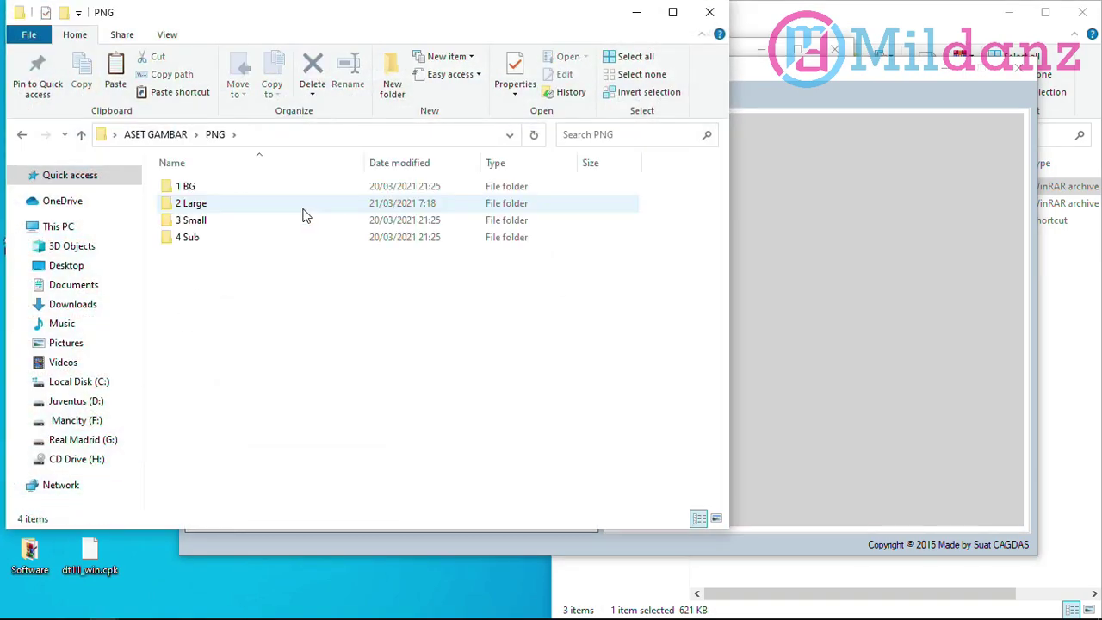
{"action": "double_click", "coordinate": [259, 190]}
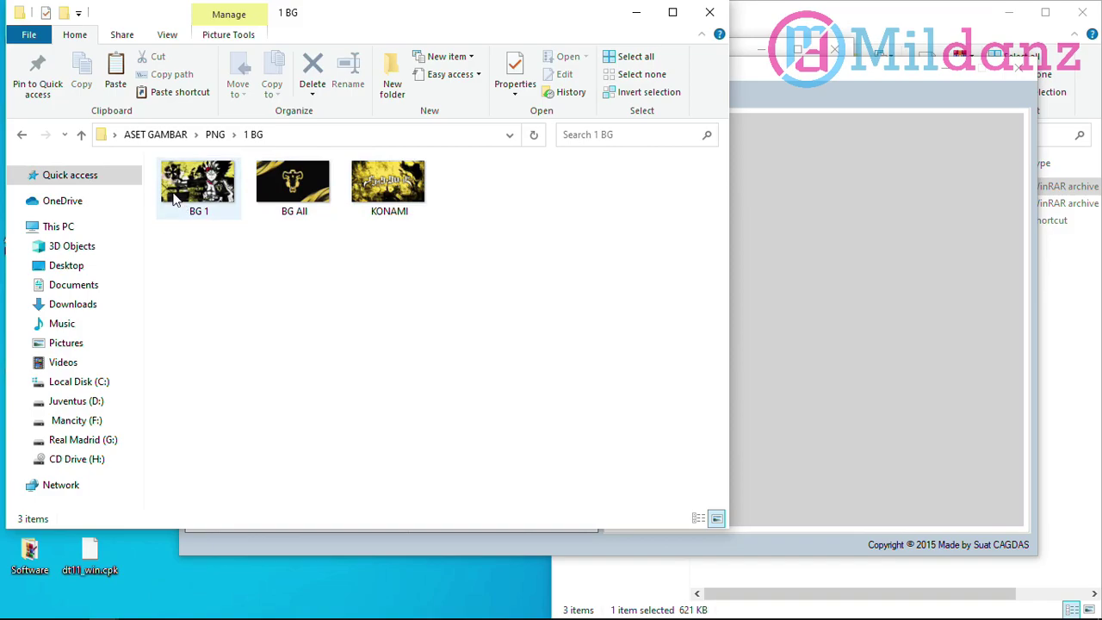
{"action": "left_click", "coordinate": [21, 136]}
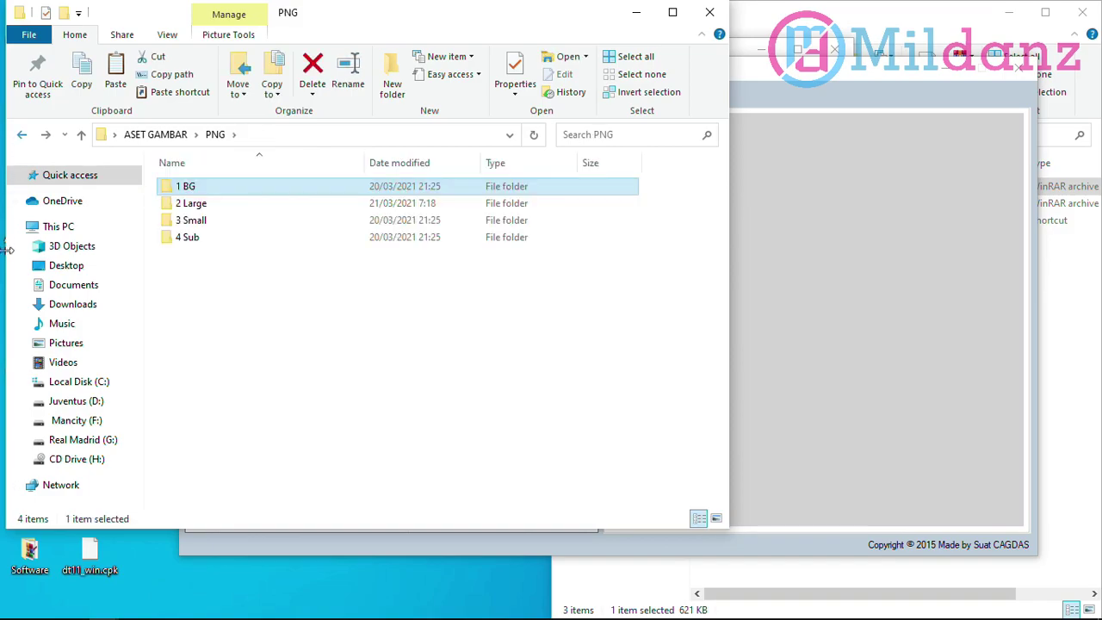
Preview the images in the PNG 2 Large folder one after another, from BG CUP LARGE to UCL BG
{"action": "double_click", "coordinate": [210, 208]}
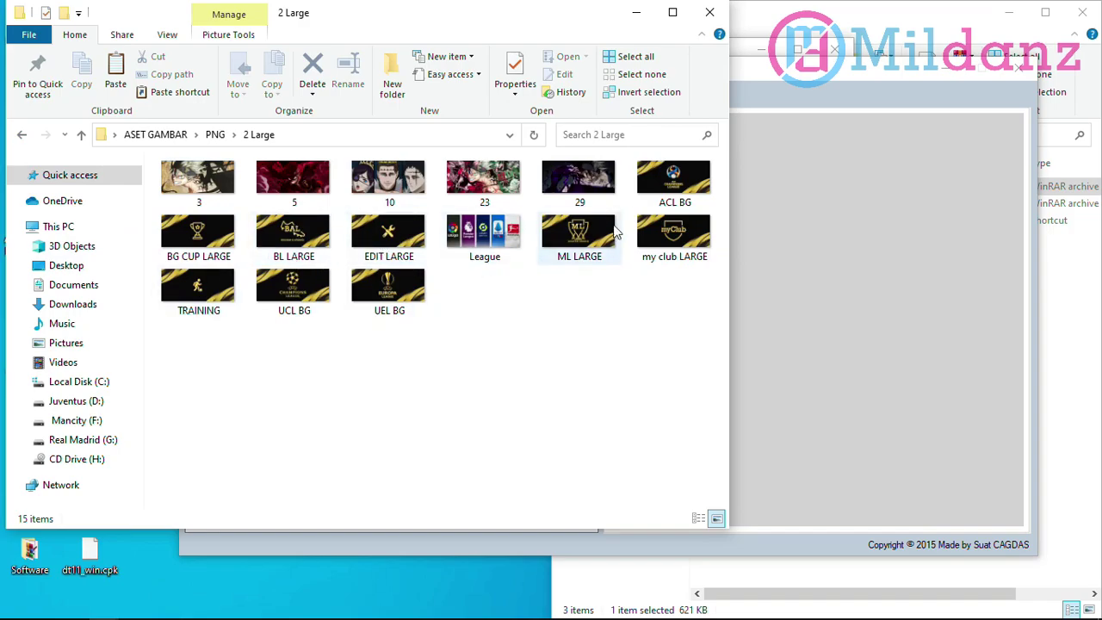
{"action": "double_click", "coordinate": [207, 243]}
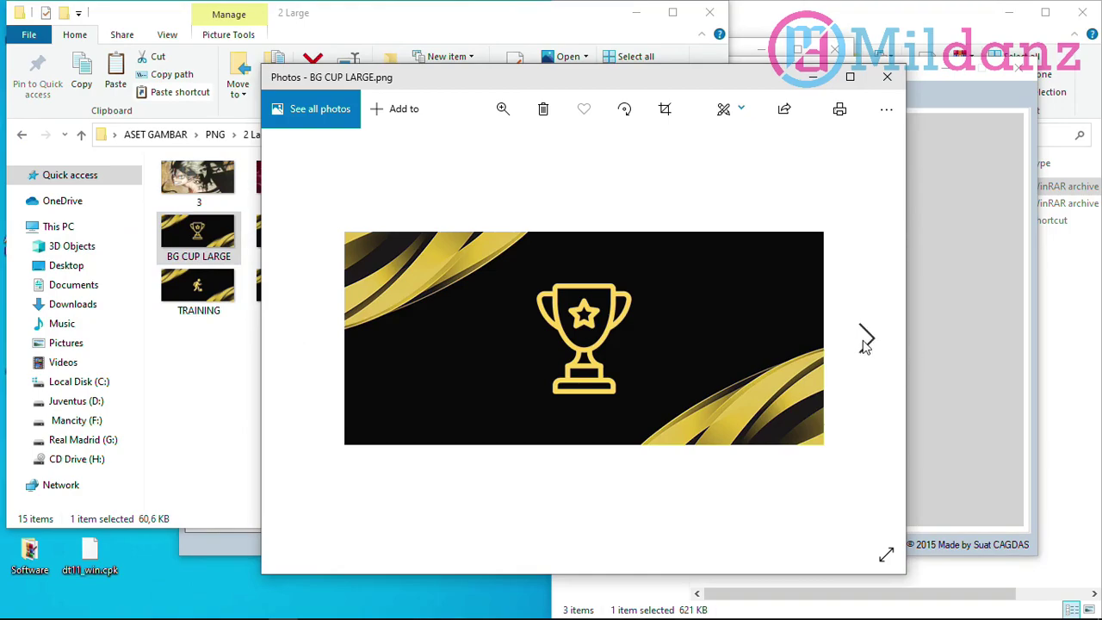
{"action": "left_click", "coordinate": [869, 341]}
{"action": "left_click", "coordinate": [869, 341]}
{"action": "left_click", "coordinate": [871, 343]}
{"action": "left_click", "coordinate": [871, 342]}
{"action": "left_click", "coordinate": [871, 342]}
{"action": "left_click", "coordinate": [871, 343]}
{"action": "left_click", "coordinate": [871, 342]}
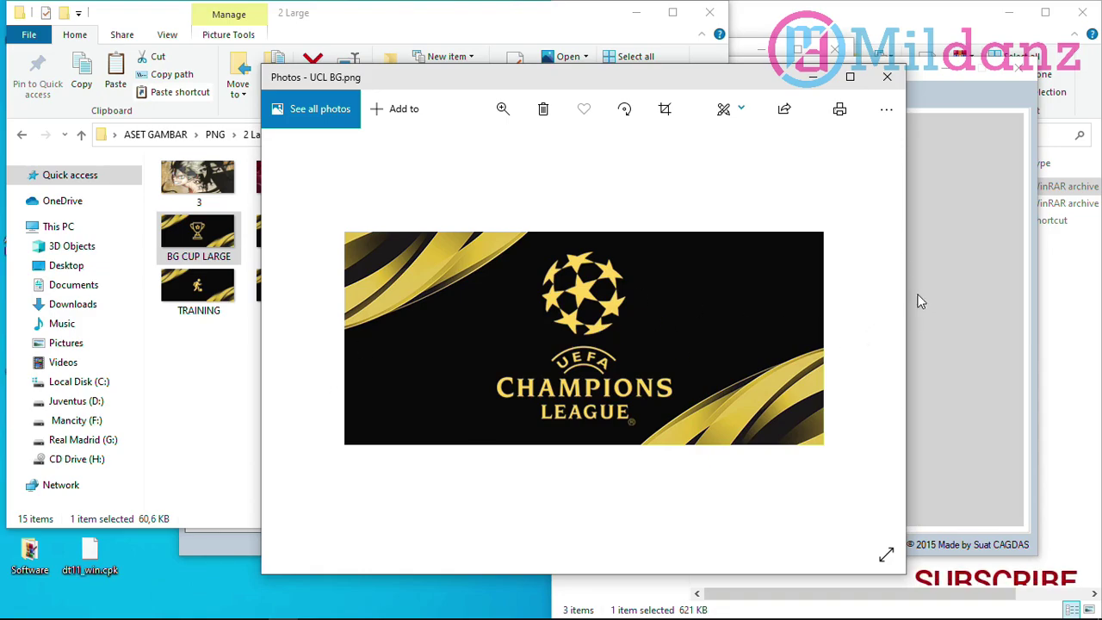
{"action": "left_click", "coordinate": [885, 79]}
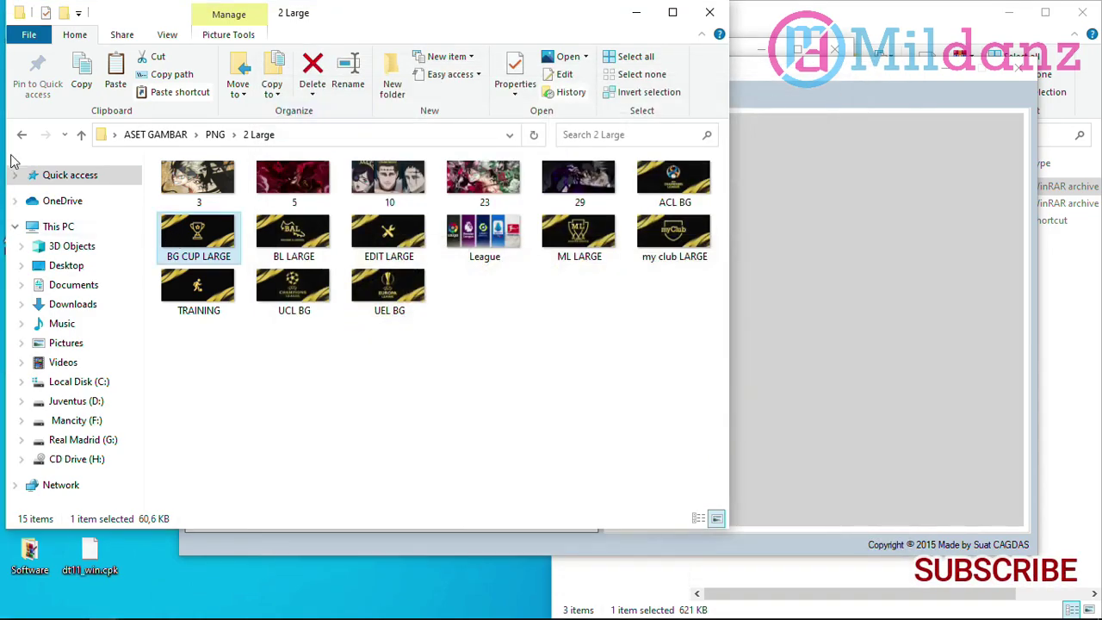
Look through the images in the PNG folders 3 Small and 4 Sub and return to ASET GAMBAR
{"action": "left_click", "coordinate": [23, 140]}
{"action": "double_click", "coordinate": [260, 223]}
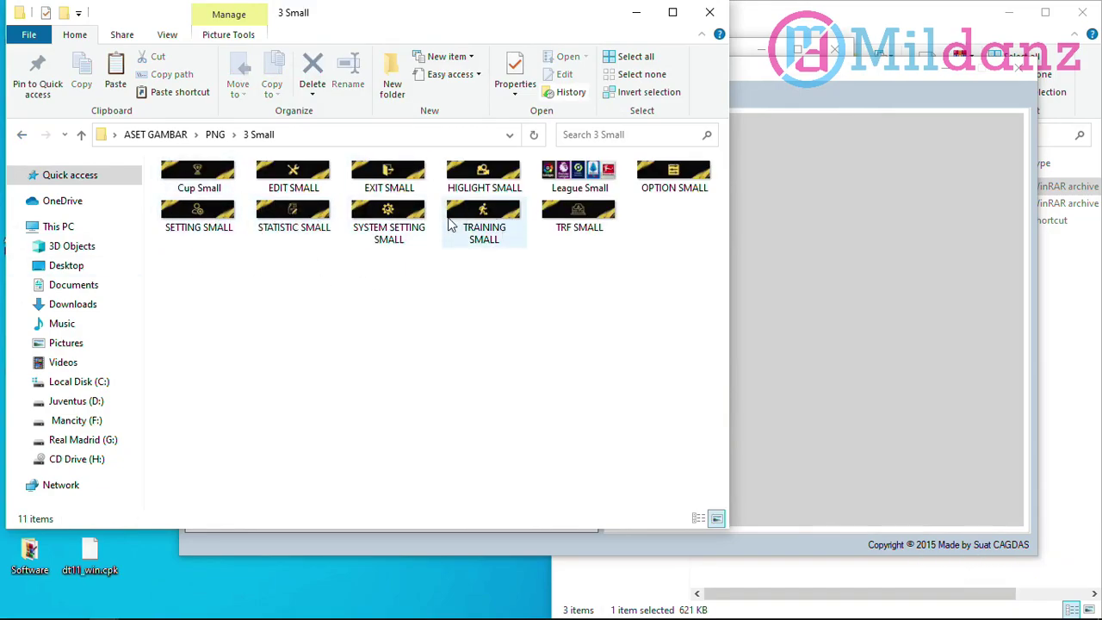
{"action": "left_click", "coordinate": [21, 134]}
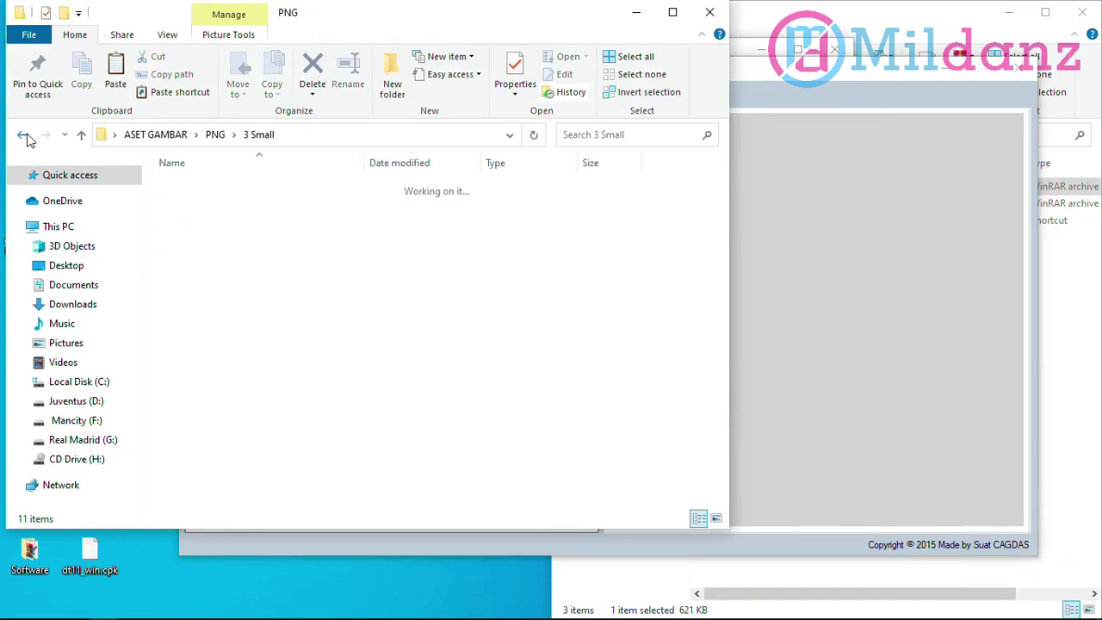
{"action": "left_click", "coordinate": [191, 237]}
{"action": "double_click", "coordinate": [191, 236]}
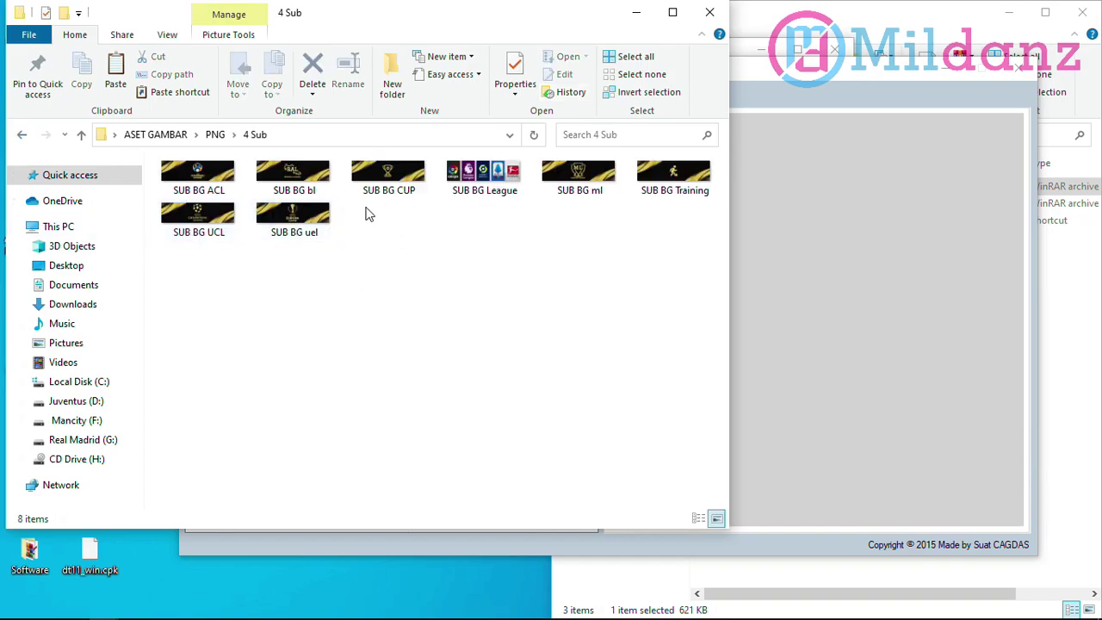
{"action": "left_click", "coordinate": [22, 135]}
{"action": "left_click", "coordinate": [21, 134]}
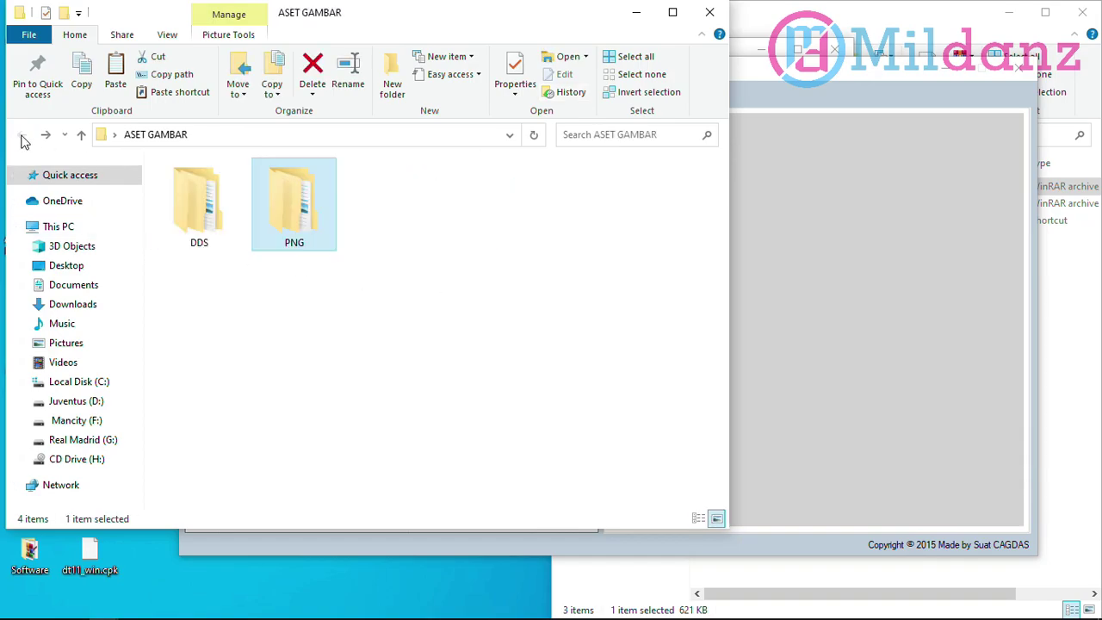
View the DDS versions of the 2 Large images and put the folder window away
{"action": "double_click", "coordinate": [191, 226]}
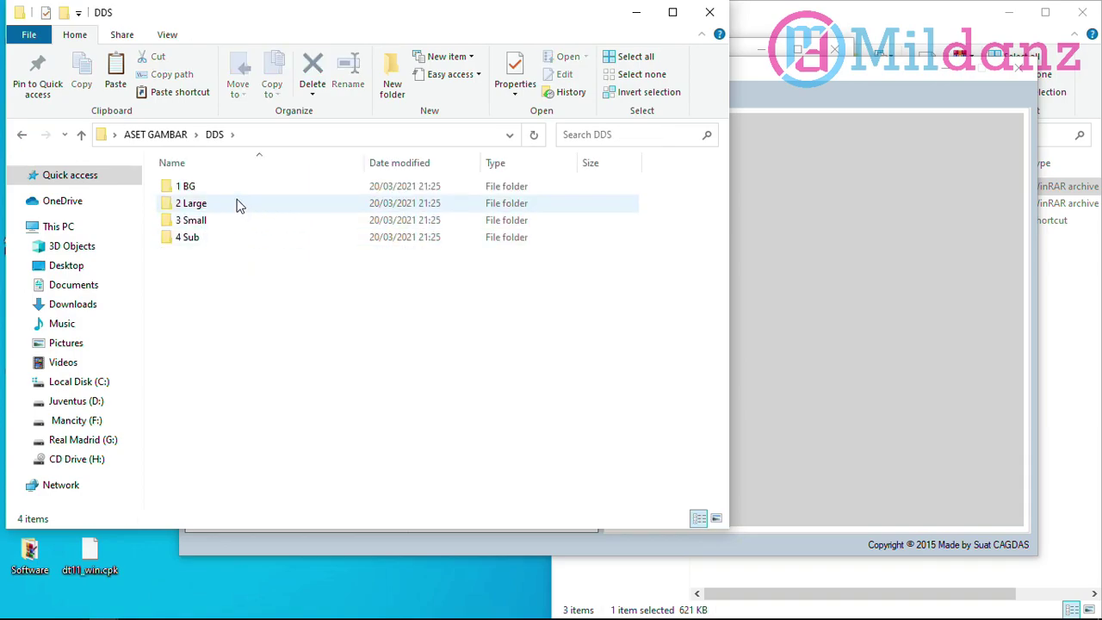
{"action": "double_click", "coordinate": [239, 205]}
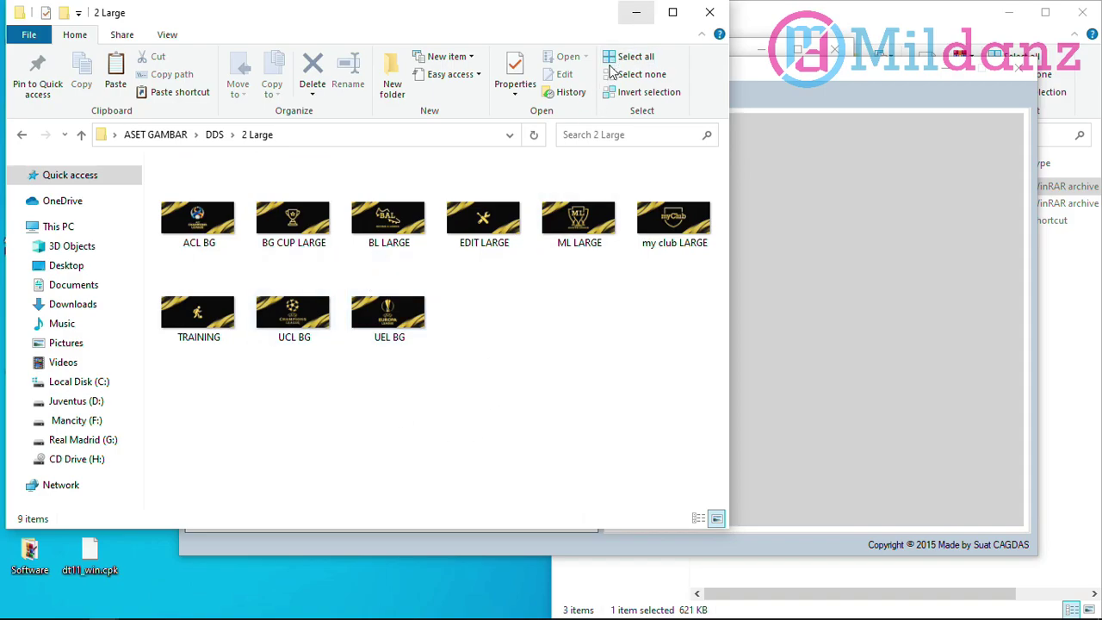
{"action": "left_click", "coordinate": [635, 14]}
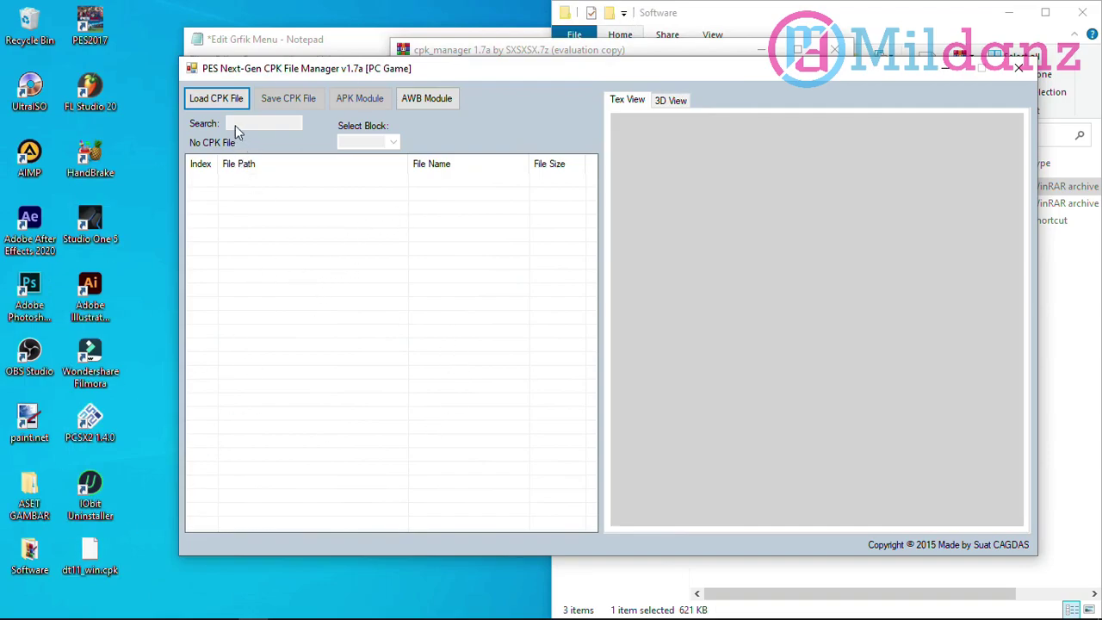
Load dt11_win.cpk from the desktop into the CPK File Manager
{"action": "left_click", "coordinate": [204, 105]}
{"action": "left_click", "coordinate": [567, 231]}
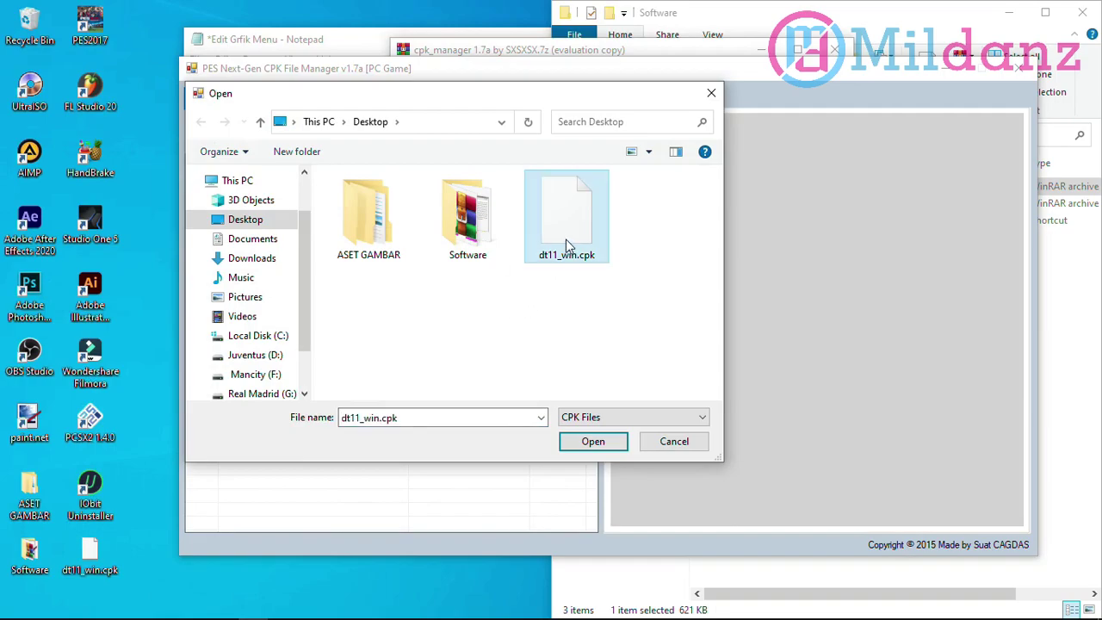
{"action": "left_click", "coordinate": [245, 222]}
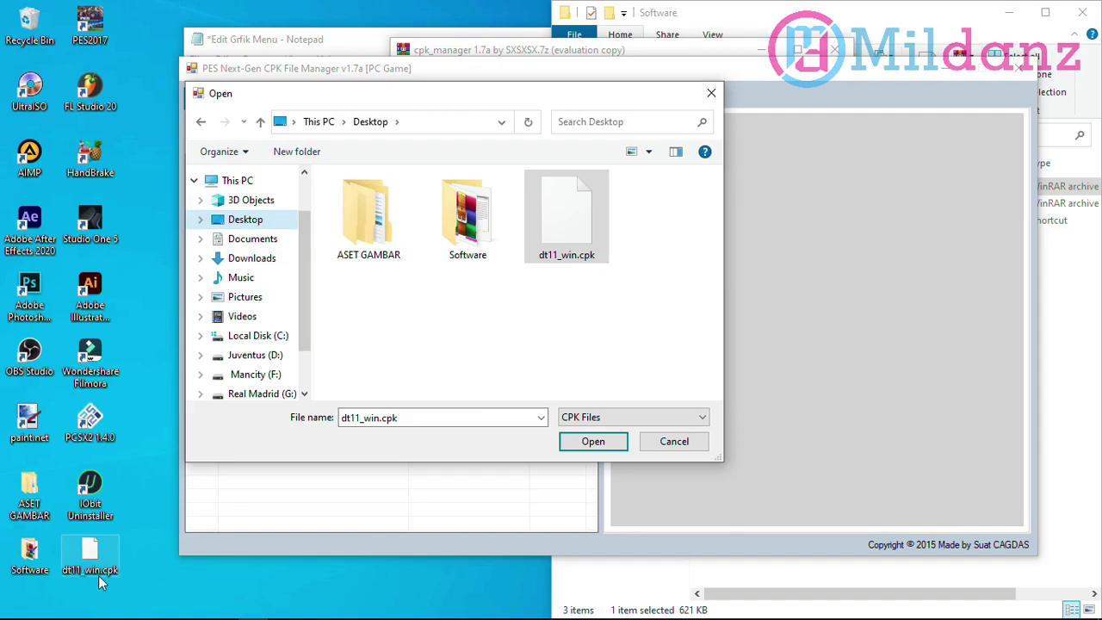
{"action": "left_click", "coordinate": [593, 441]}
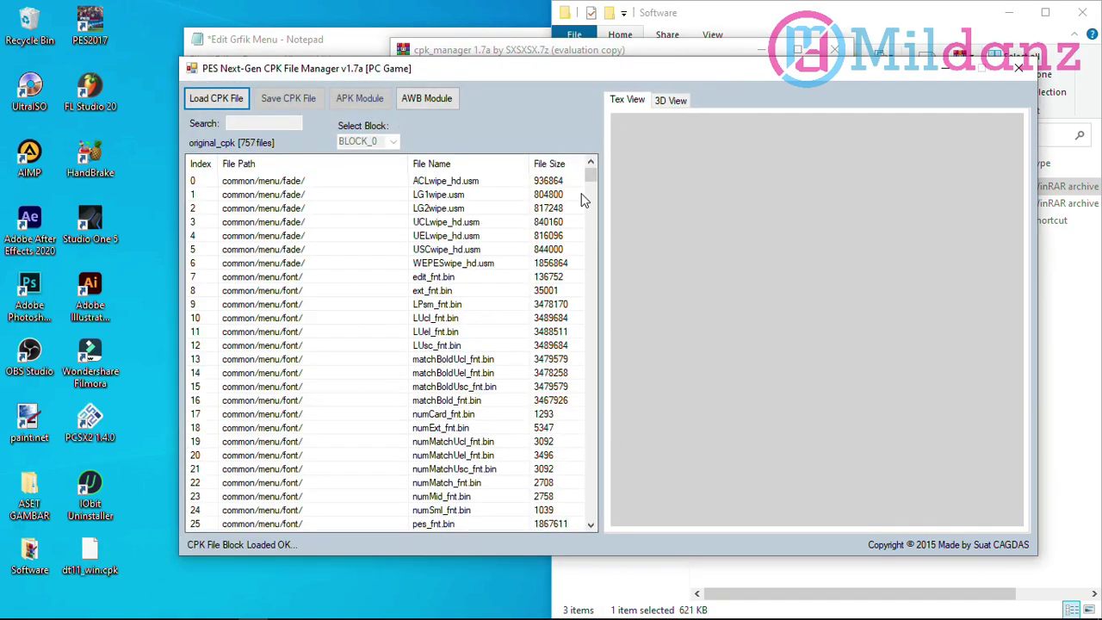
Locate the titleCorporate_konami.bin entry in the CPK file list by searching for index 241
{"action": "mouse_move", "coordinate": [590, 176]}
{"action": "left_mouse_down"}
{"action": "mouse_move", "coordinate": [592, 524]}
{"action": "mouse_move", "coordinate": [593, 168]}
{"action": "mouse_move", "coordinate": [591, 522]}
{"action": "mouse_move", "coordinate": [588, 175]}
{"action": "mouse_move", "coordinate": [591, 515]}
{"action": "mouse_move", "coordinate": [601, 218]}
{"action": "mouse_move", "coordinate": [590, 185]}
{"action": "left_mouse_up"}
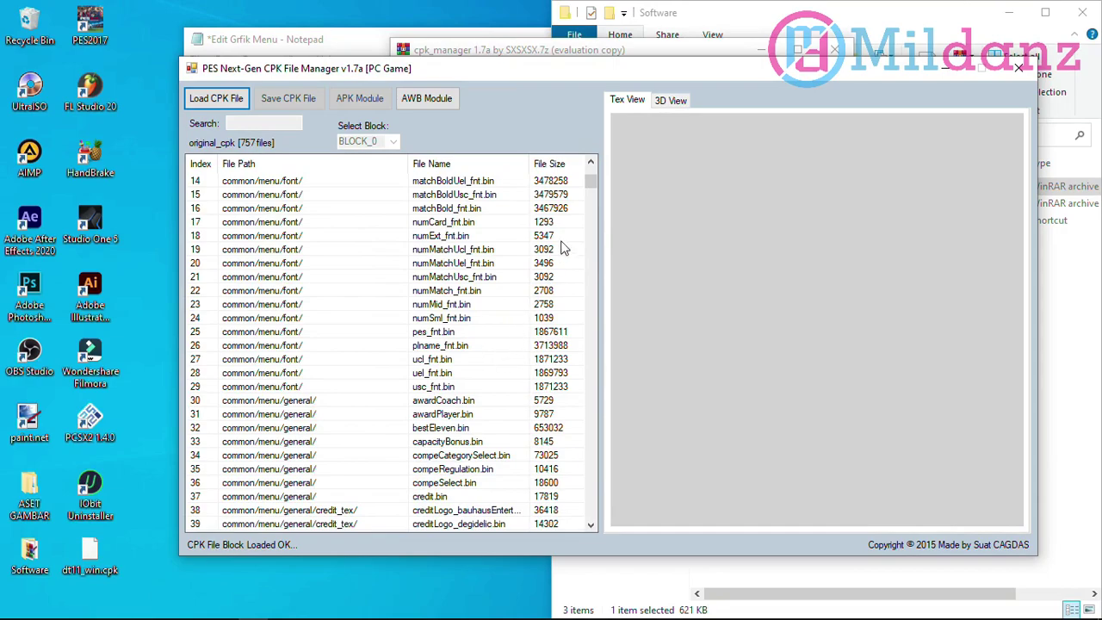
{"action": "scroll", "coordinate": [504, 352], "scroll_direction": "down", "scroll_amount": 4}
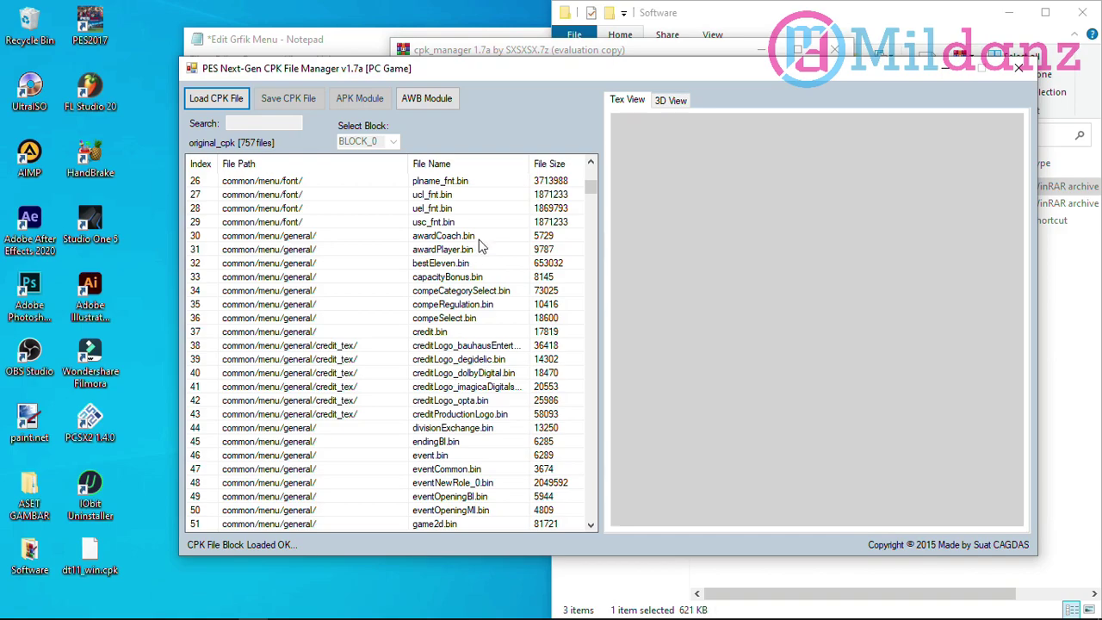
{"action": "left_click_drag", "start_coordinate": [506, 70], "coordinate": [527, 67]}
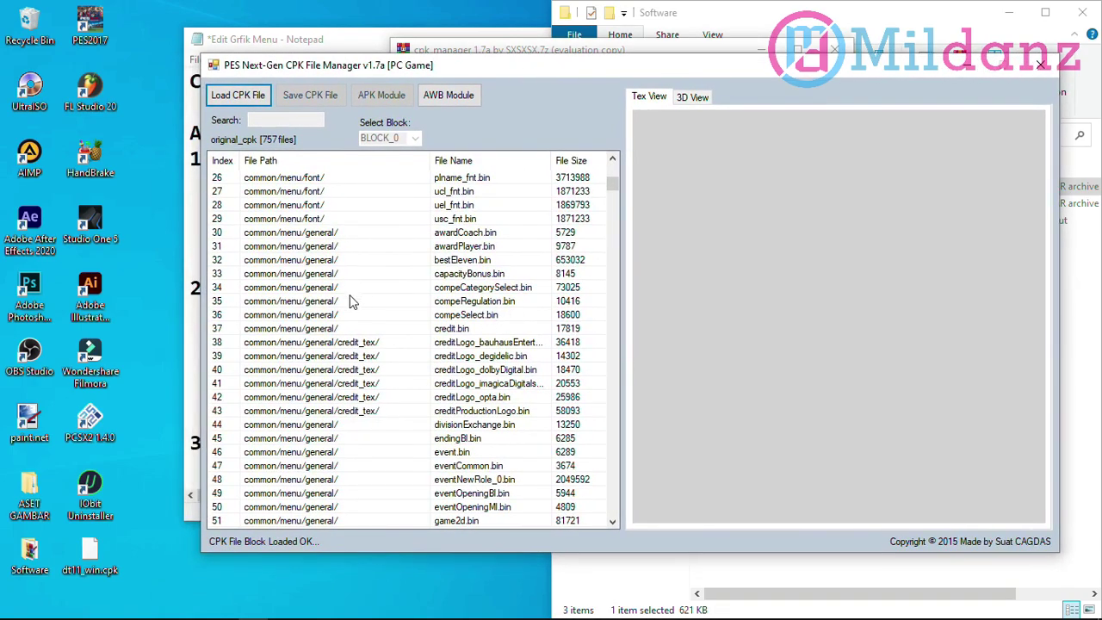
{"action": "scroll", "coordinate": [497, 344], "scroll_direction": "down", "scroll_amount": 4}
{"action": "scroll", "coordinate": [496, 344], "scroll_direction": "down", "scroll_amount": 4}
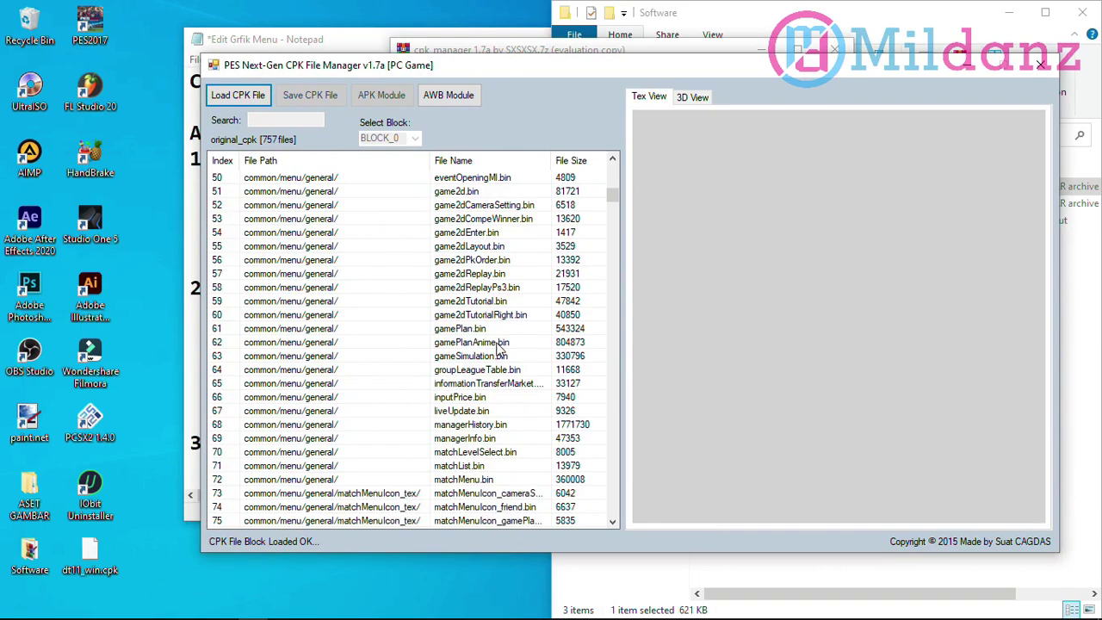
{"action": "type", "text": "241"}
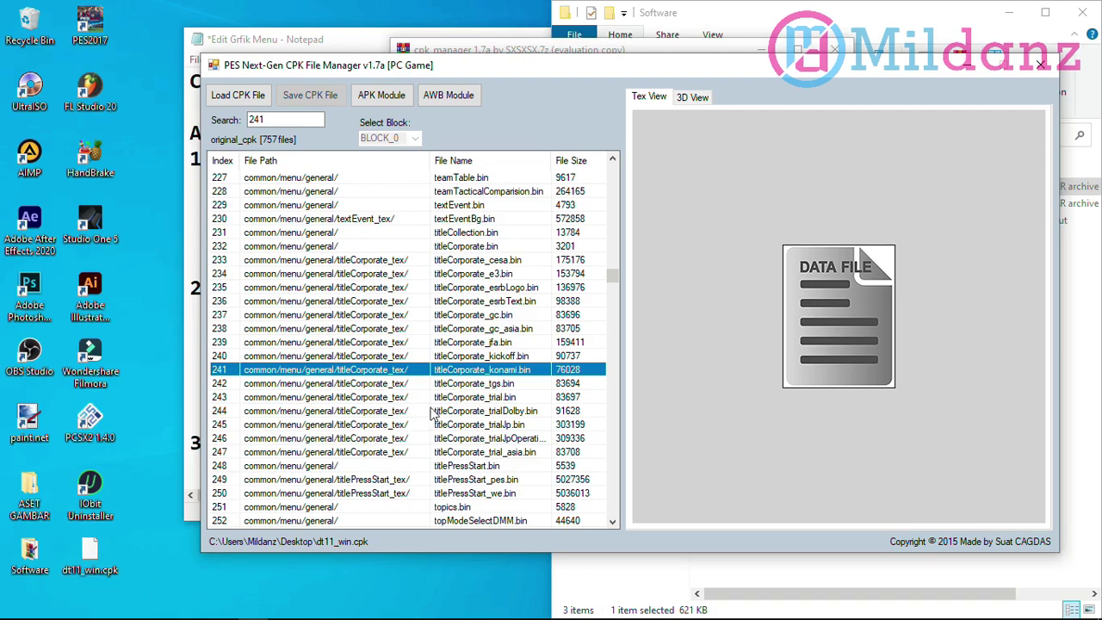
Export the APK texture blocks of titleCorporate_konami.bin and titlePressStart_pes.bin (index 249) to the desktop as APK files
{"action": "right_click", "coordinate": [477, 374]}
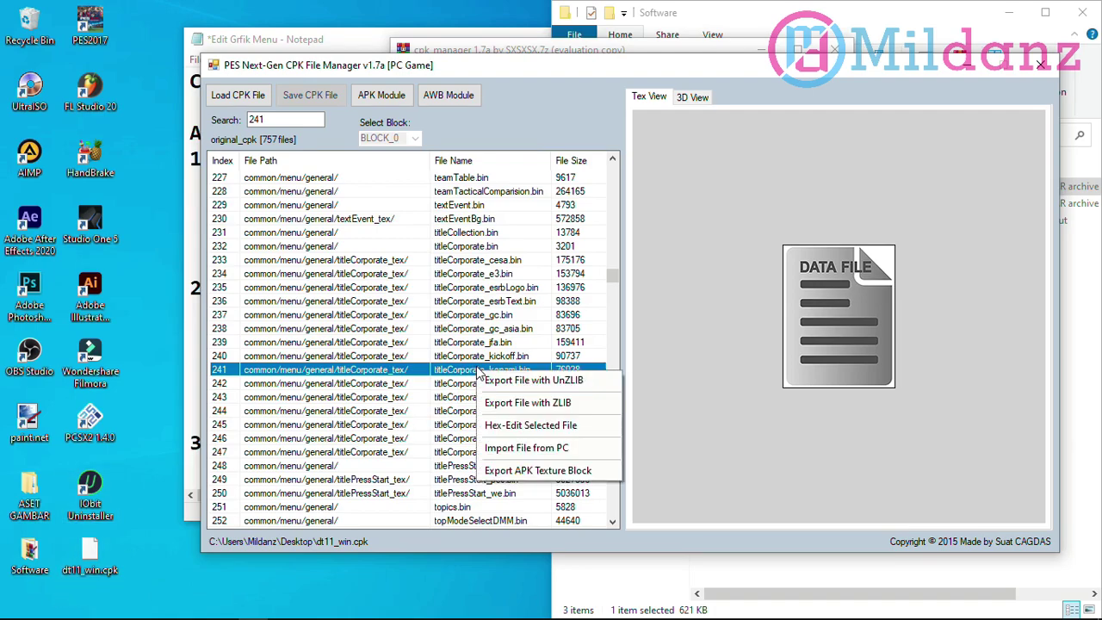
{"action": "left_click", "coordinate": [439, 373]}
{"action": "right_click", "coordinate": [439, 372]}
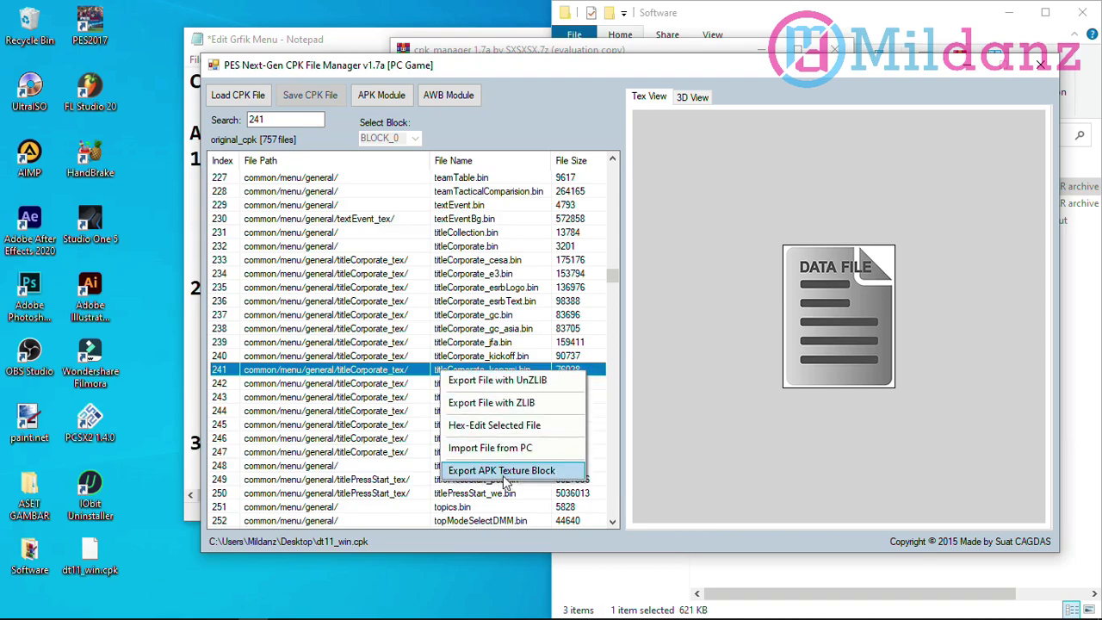
{"action": "left_click", "coordinate": [503, 471]}
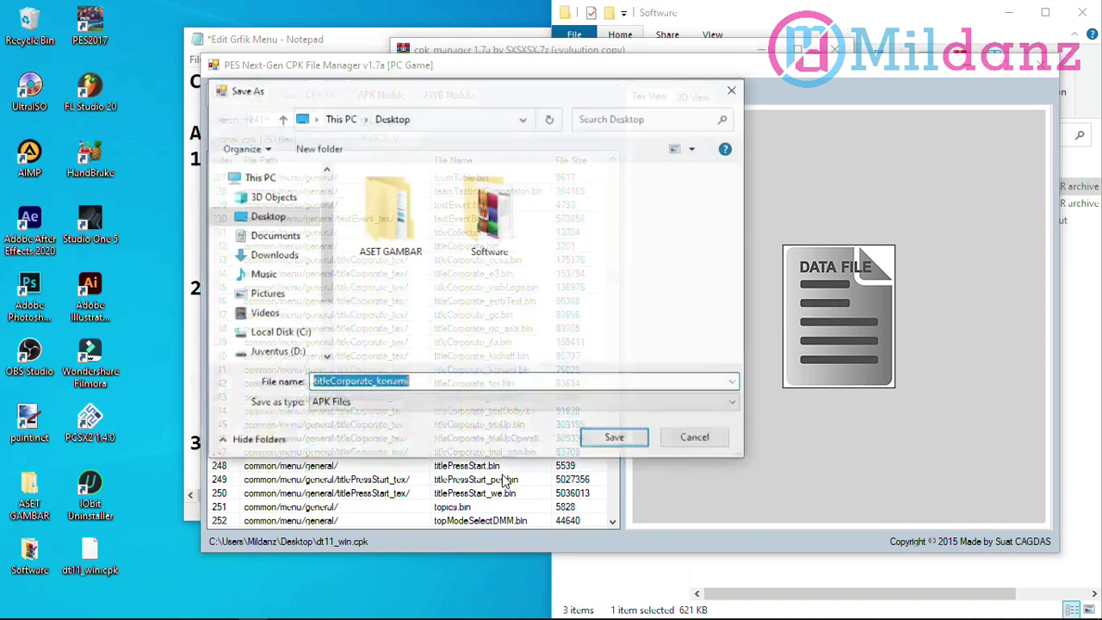
{"action": "left_click", "coordinate": [278, 222]}
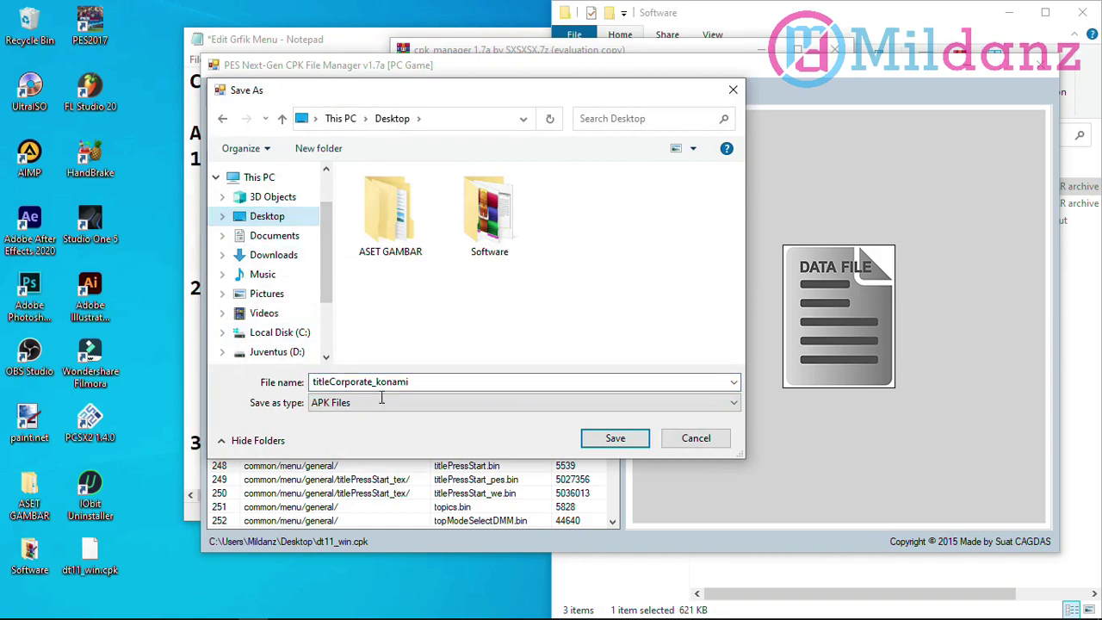
{"action": "left_click", "coordinate": [626, 443]}
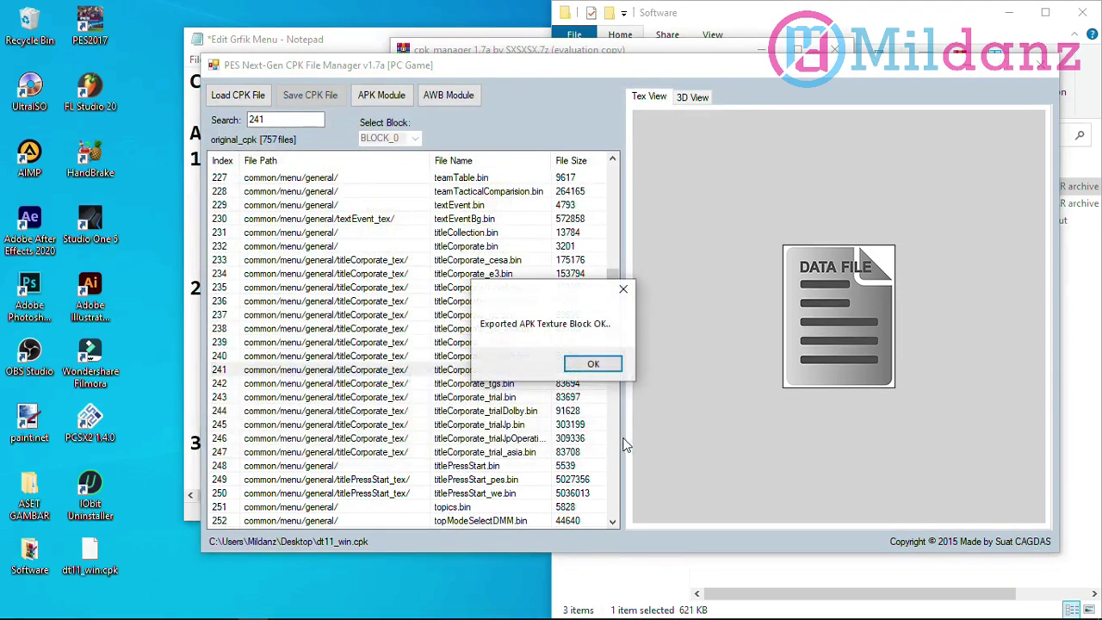
{"action": "left_click", "coordinate": [600, 367]}
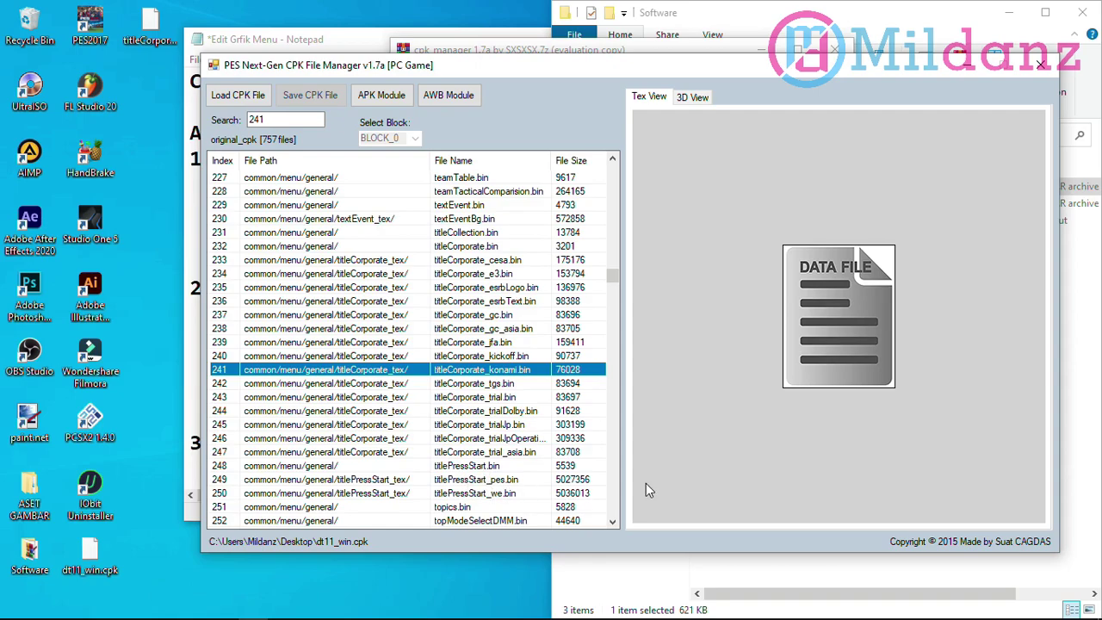
{"action": "left_click", "coordinate": [218, 482]}
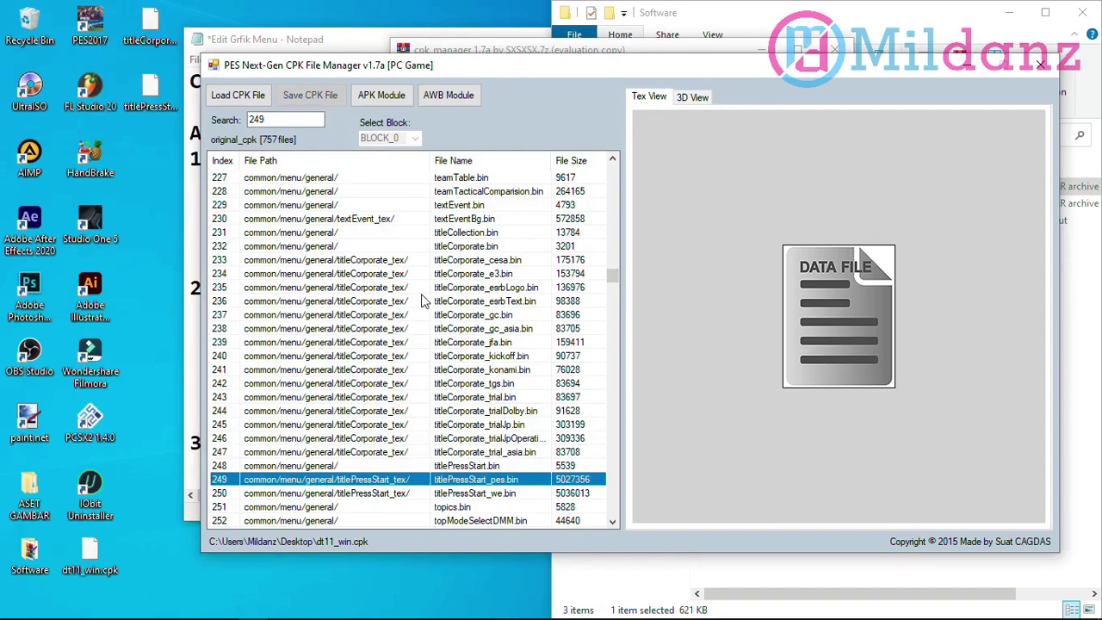
Look through the systemBg_tex background entries from systemBgAclMainMenu.bin (index 704) to systemBgUscPlane.bin (index 742)
{"action": "left_click_drag", "start_coordinate": [613, 278], "coordinate": [605, 489]}
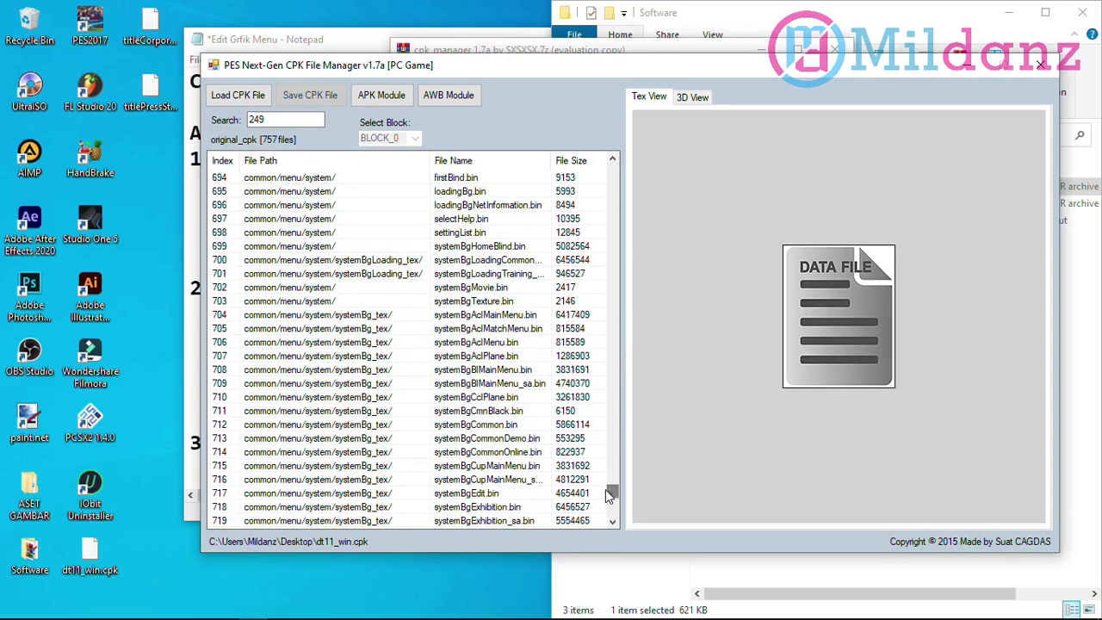
{"action": "left_click", "coordinate": [351, 316]}
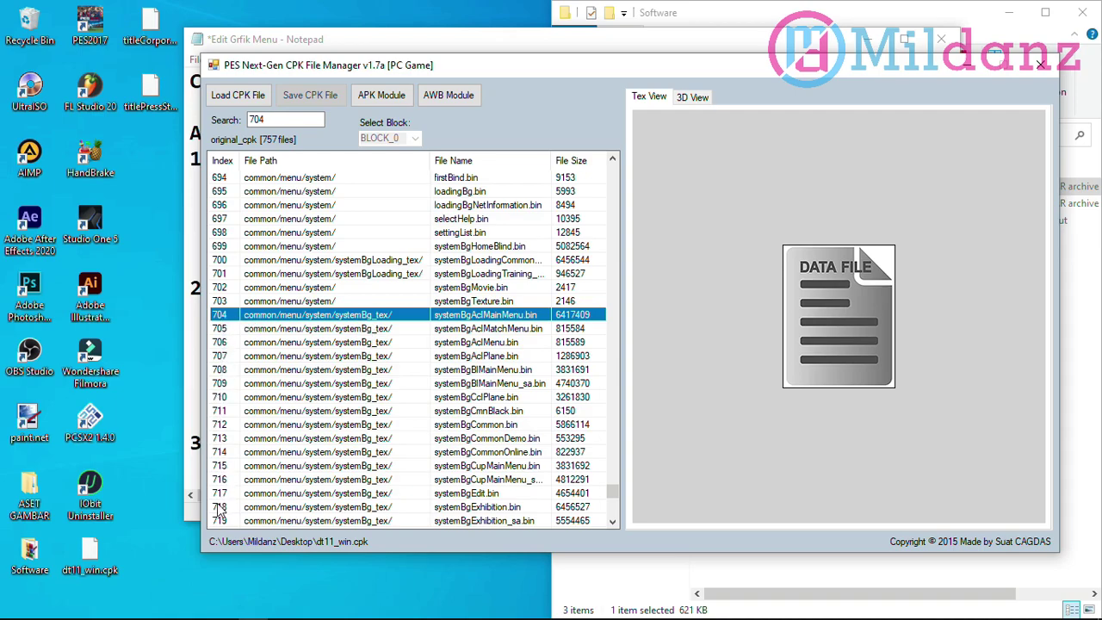
{"action": "left_click", "coordinate": [613, 499]}
{"action": "left_click", "coordinate": [508, 480]}
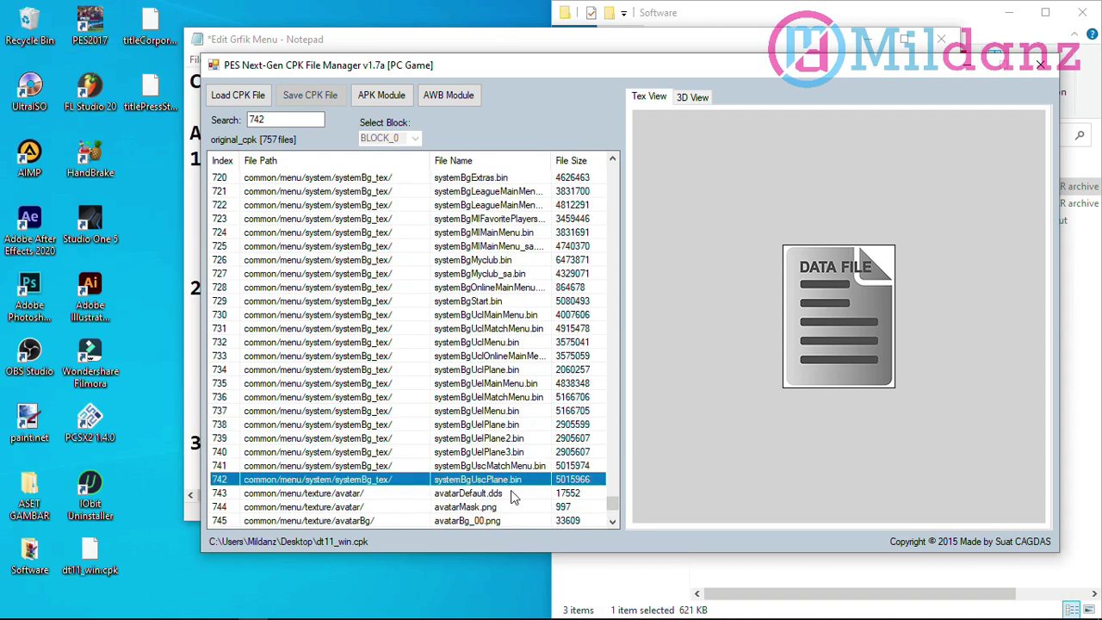
Check the image asset list in Notepad, then export the APK texture block of dmmTile_cup_large.bin (index 253) to the desktop
{"action": "left_click_drag", "start_coordinate": [612, 507], "coordinate": [631, 455]}
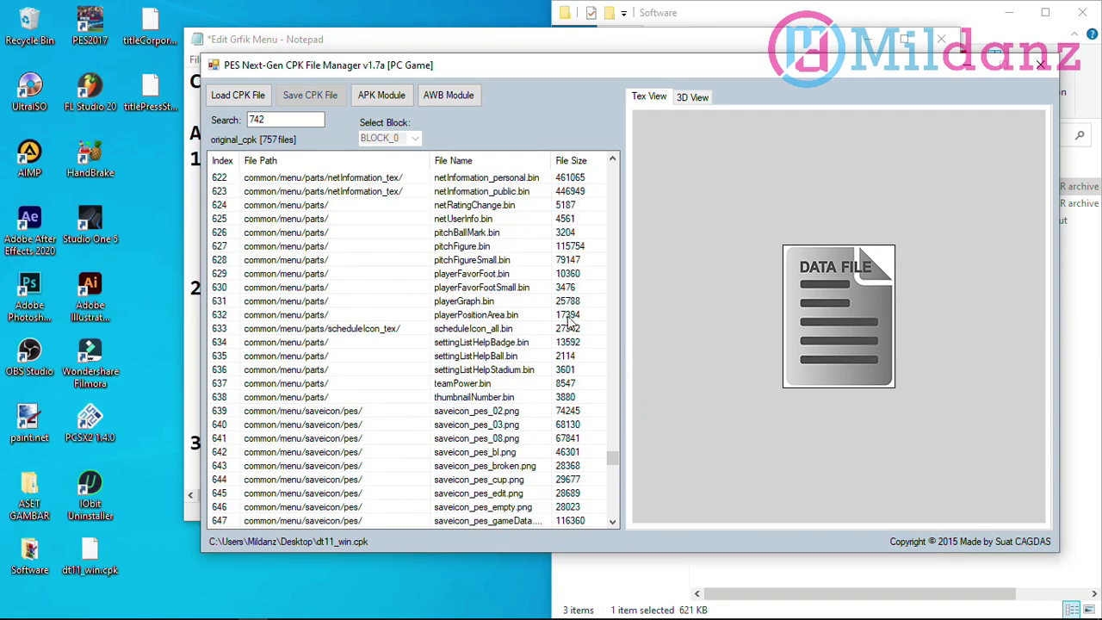
{"action": "left_click", "coordinate": [183, 384]}
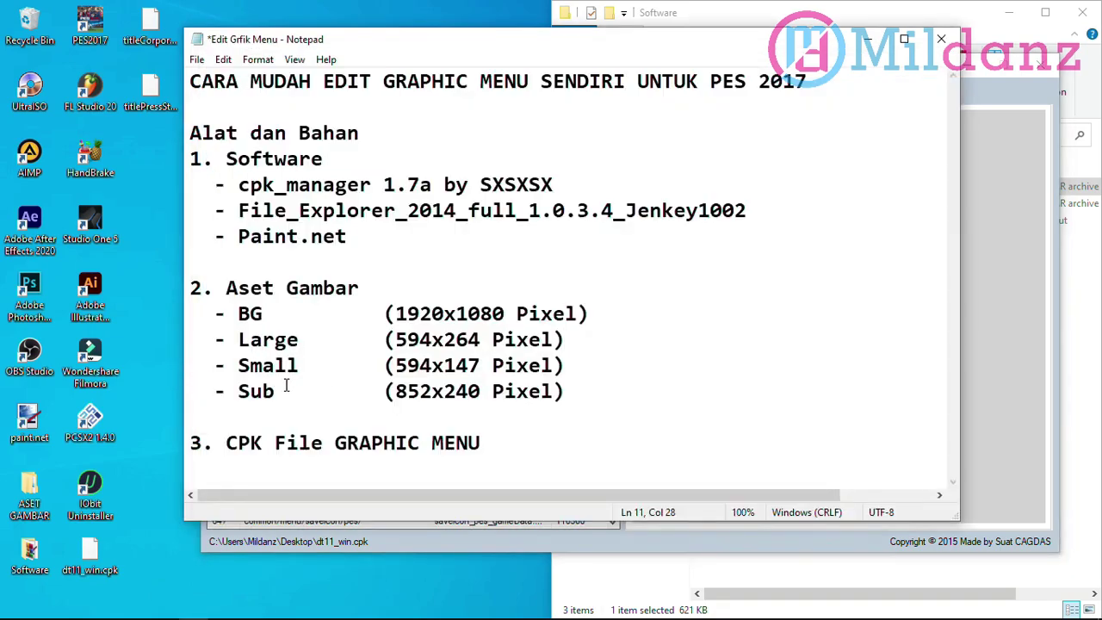
{"action": "left_click", "coordinate": [549, 538]}
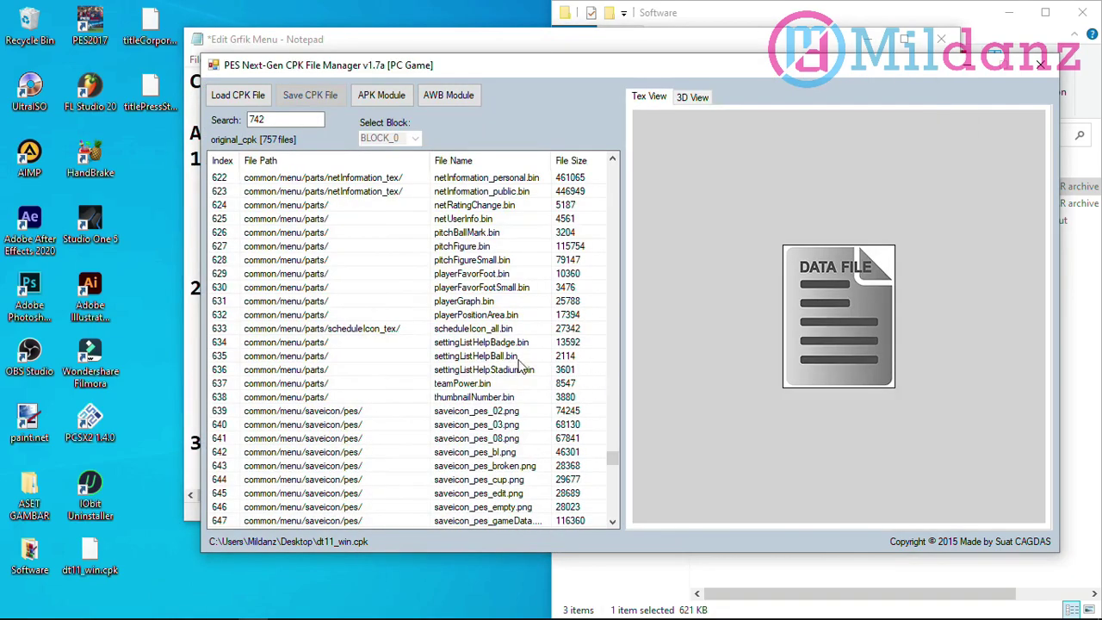
{"action": "scroll", "coordinate": [522, 362], "scroll_direction": "up", "scroll_amount": 20}
{"action": "scroll", "coordinate": [458, 284], "scroll_direction": "up", "scroll_amount": 5}
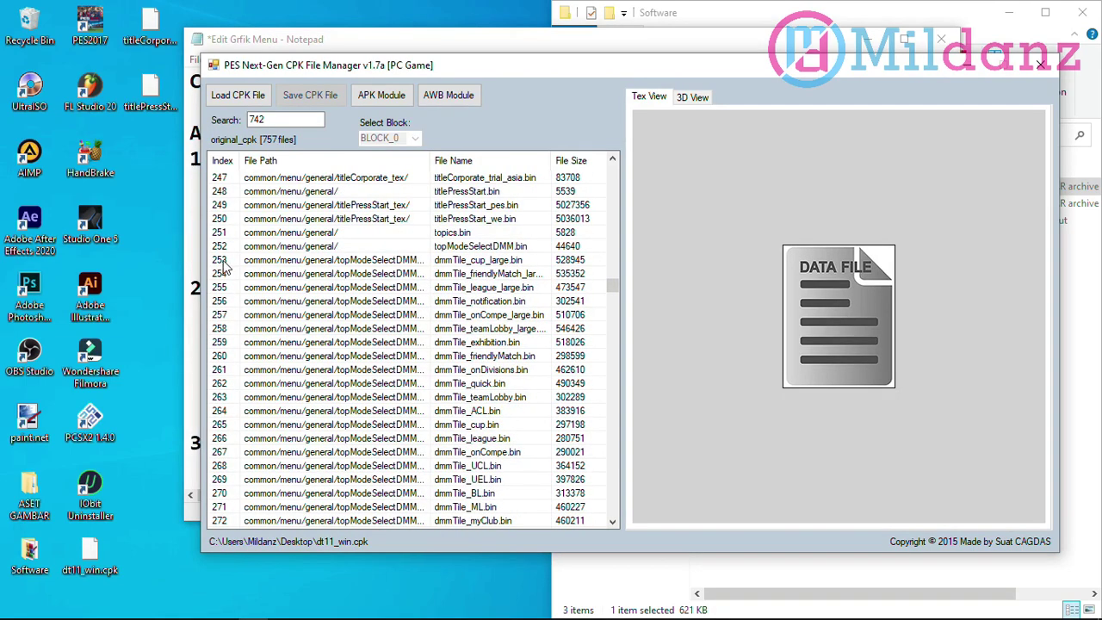
{"action": "left_click", "coordinate": [222, 261]}
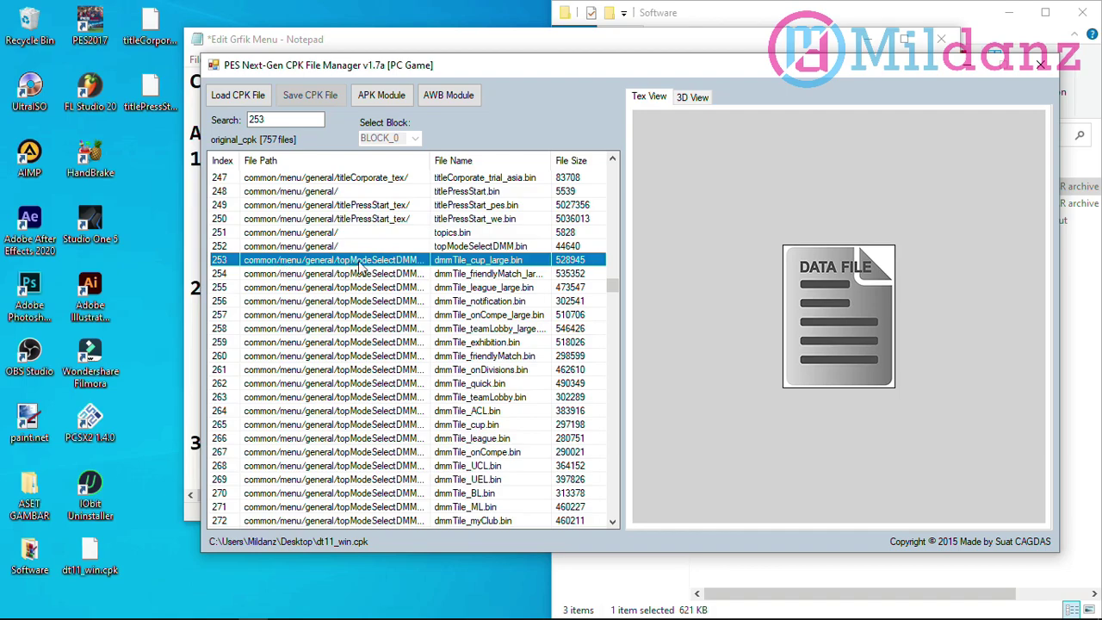
{"action": "right_click", "coordinate": [484, 266]}
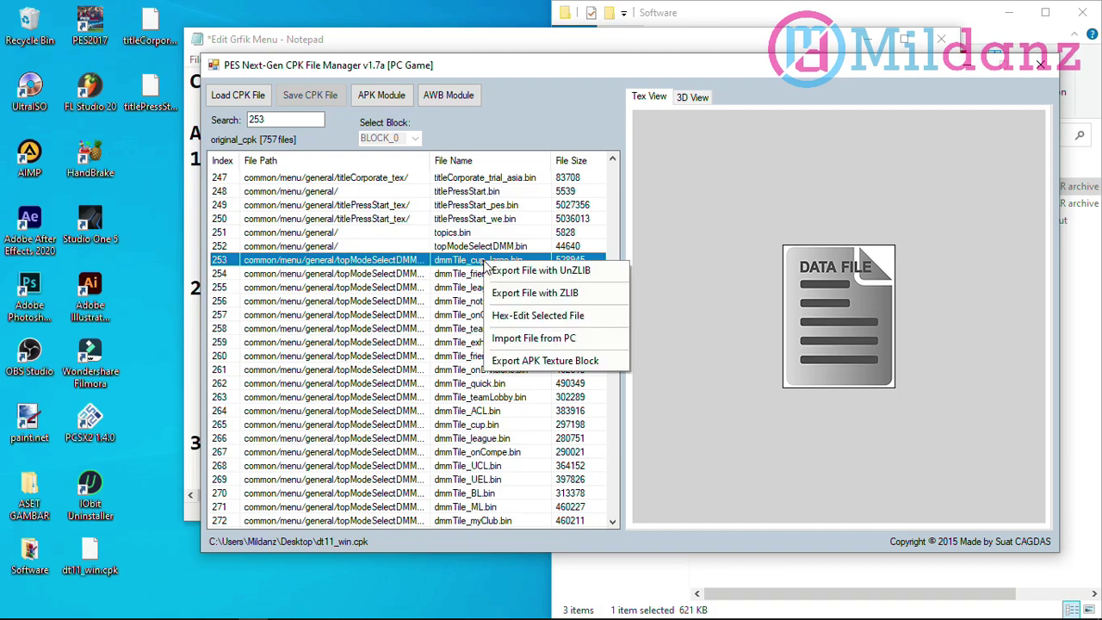
{"action": "left_click", "coordinate": [493, 353]}
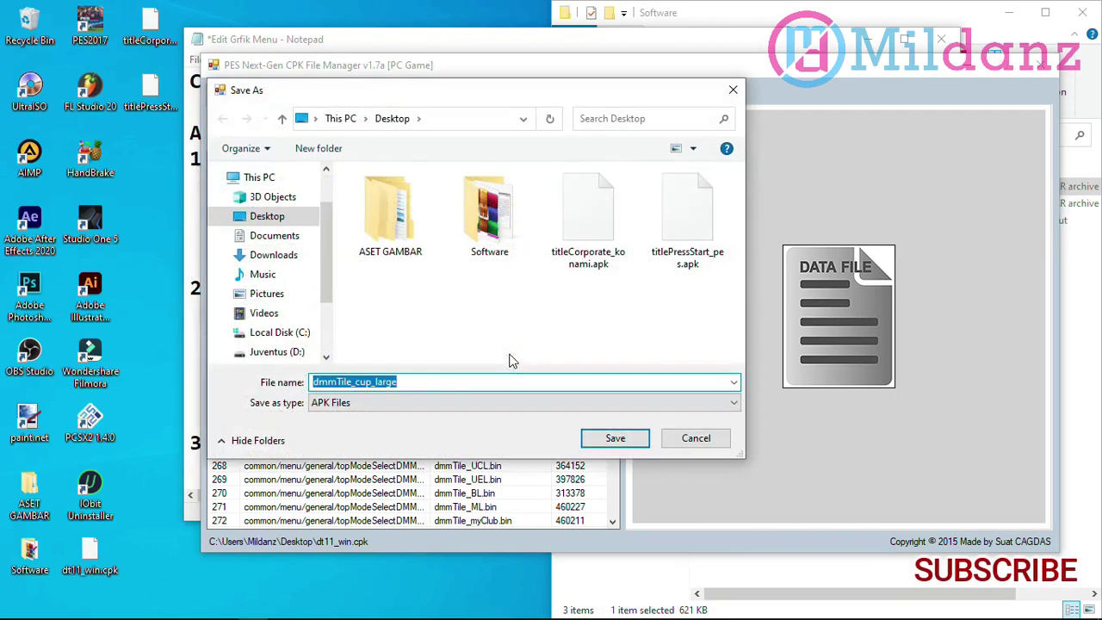
{"action": "left_click", "coordinate": [624, 442]}
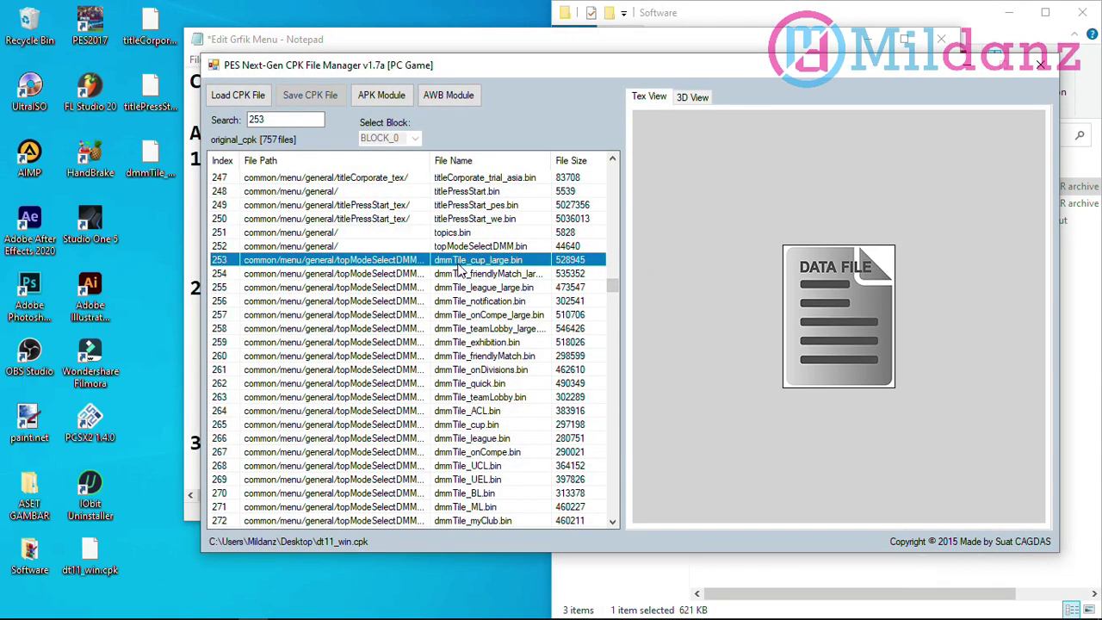
Highlight the Large image dimensions in the Notepad asset list and return to the CPK File Manager
{"action": "left_click", "coordinate": [183, 485]}
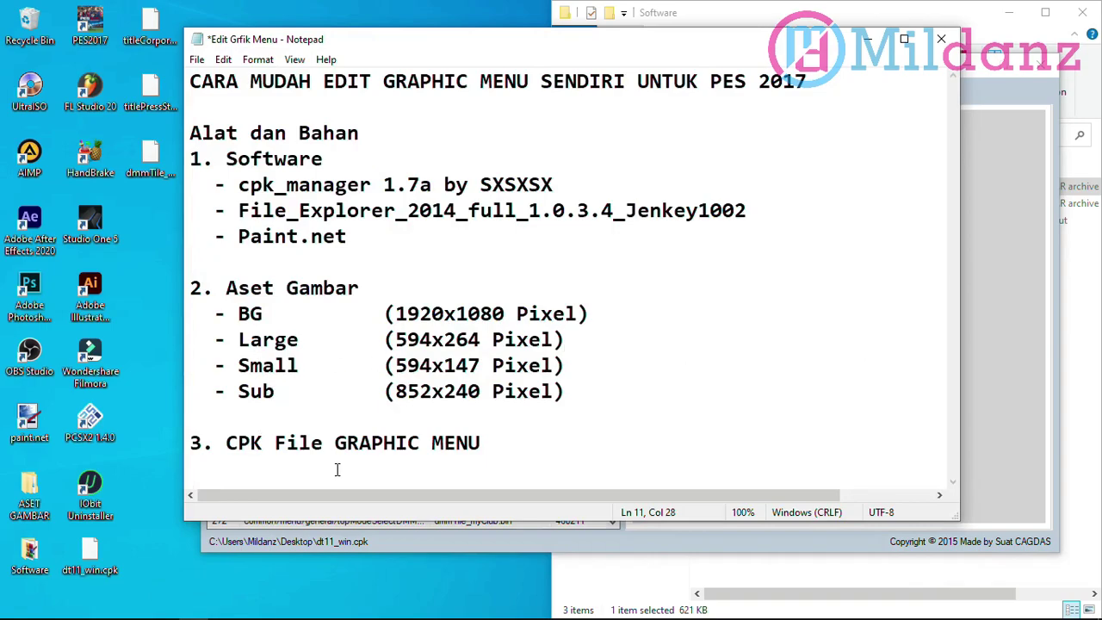
{"action": "left_click", "coordinate": [390, 550]}
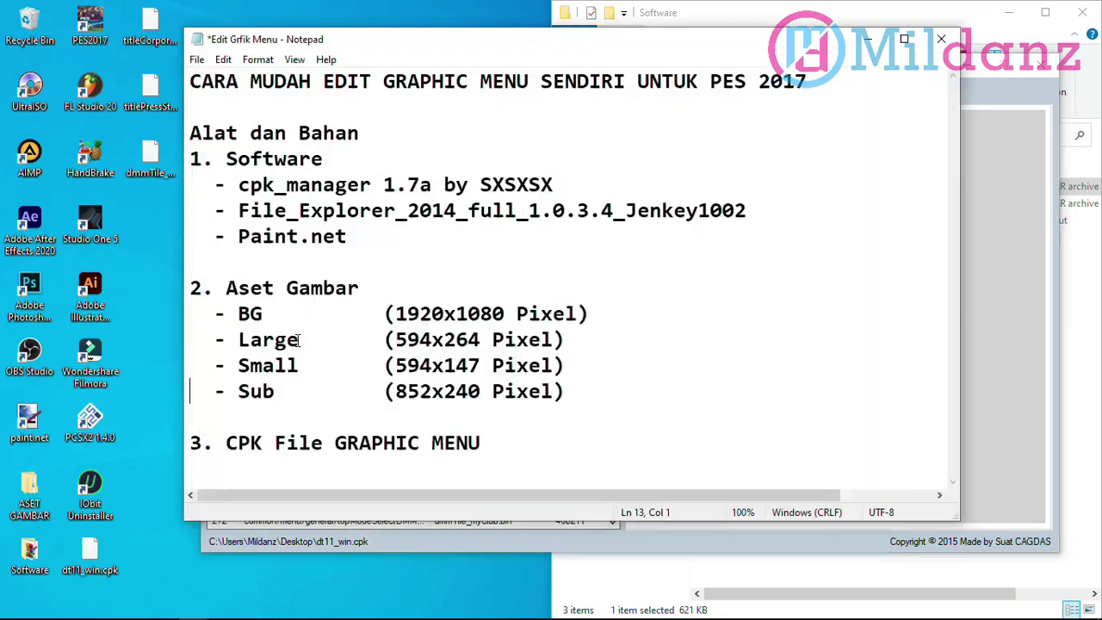
{"action": "left_click", "coordinate": [194, 395]}
{"action": "left_click_drag", "start_coordinate": [398, 340], "coordinate": [485, 338]}
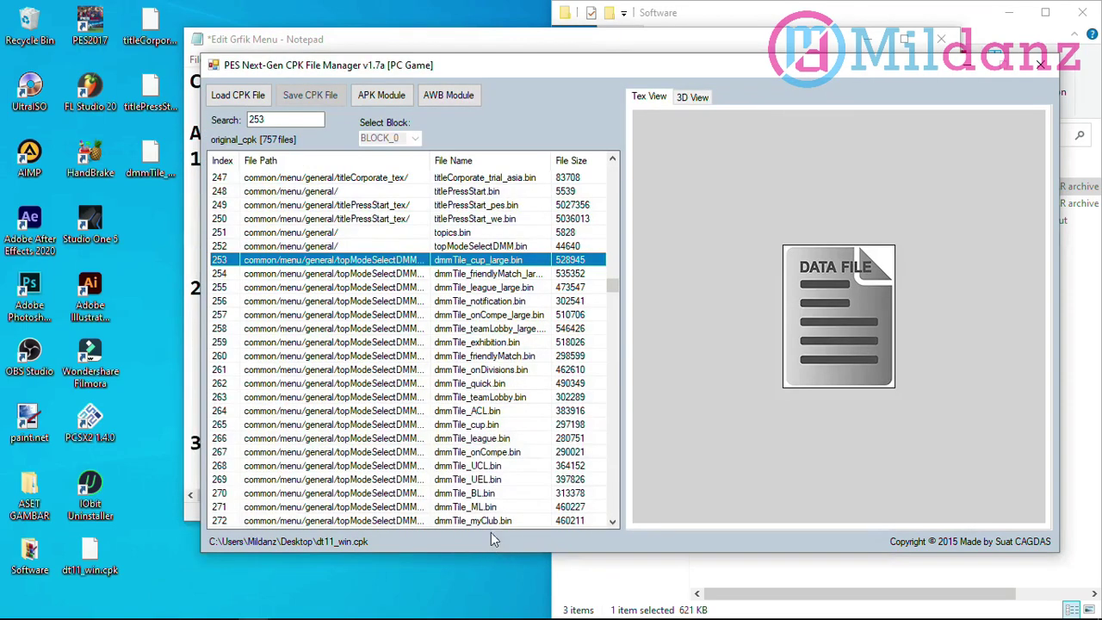
{"action": "left_click", "coordinate": [490, 532]}
Select the dmmTile_cup.bin entry (index 265) and highlight the matching Small image dimensions in the Notepad asset list
{"action": "left_click", "coordinate": [472, 428]}
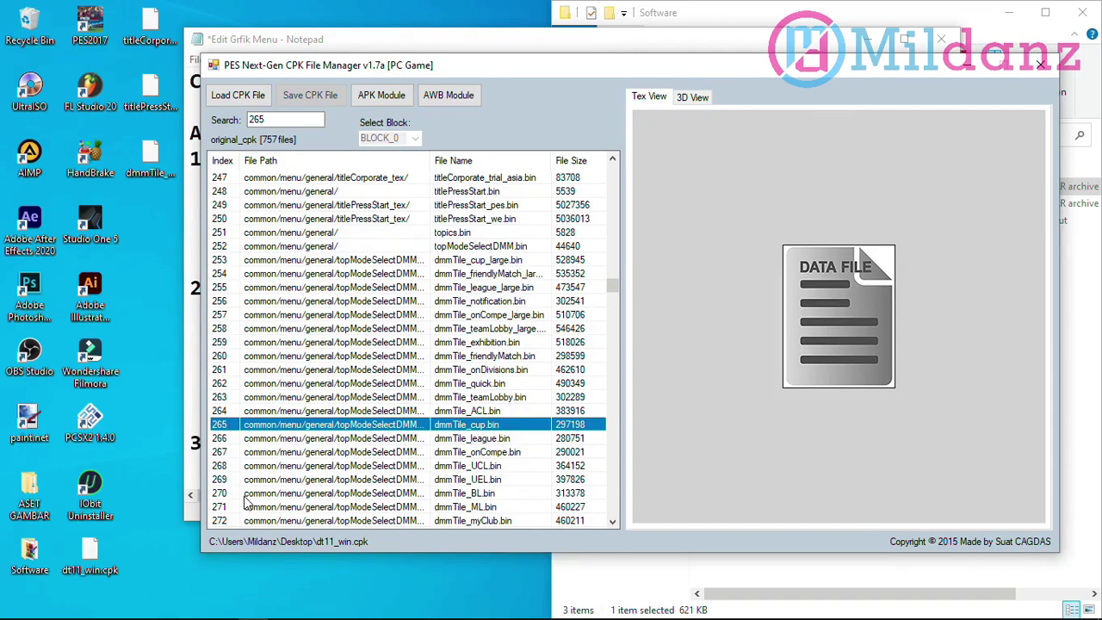
{"action": "left_click", "coordinate": [192, 511]}
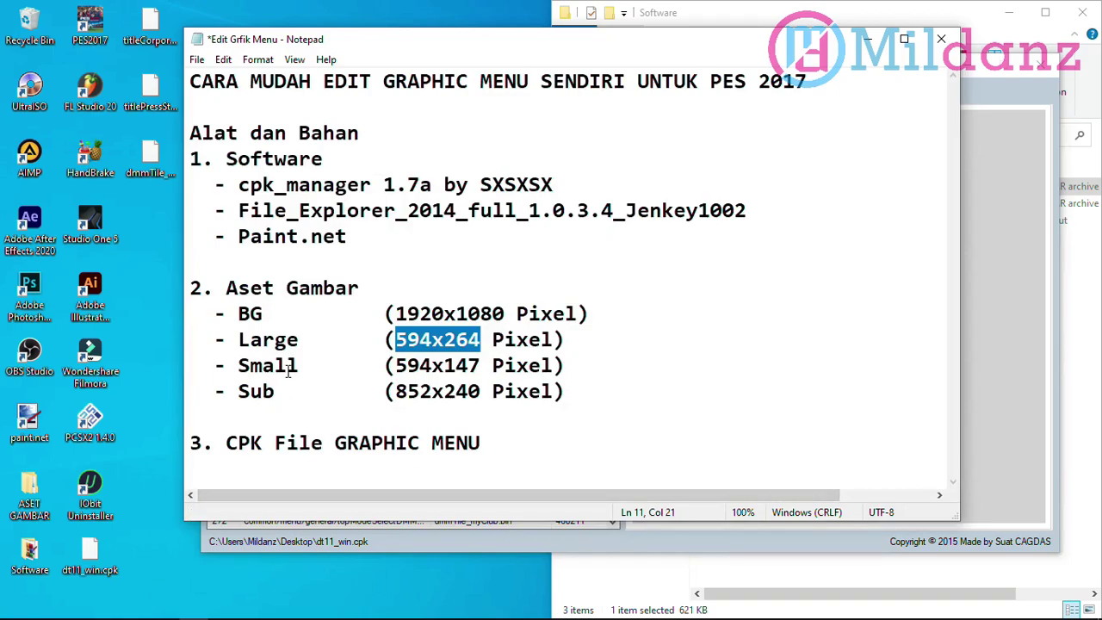
{"action": "left_click", "coordinate": [443, 365]}
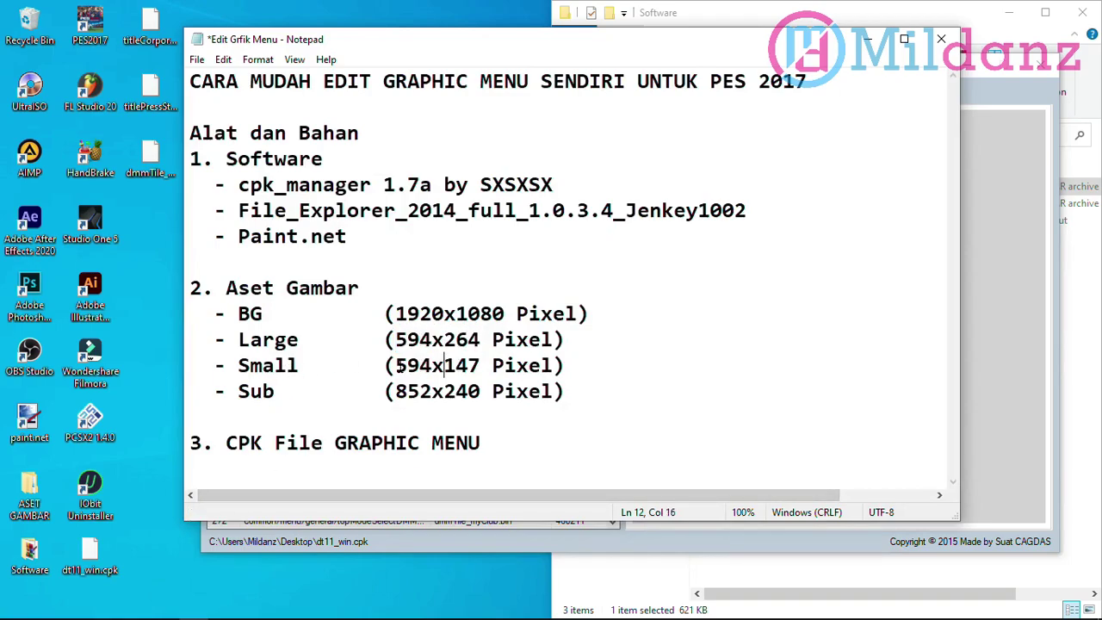
{"action": "left_click_drag", "start_coordinate": [396, 365], "coordinate": [474, 365]}
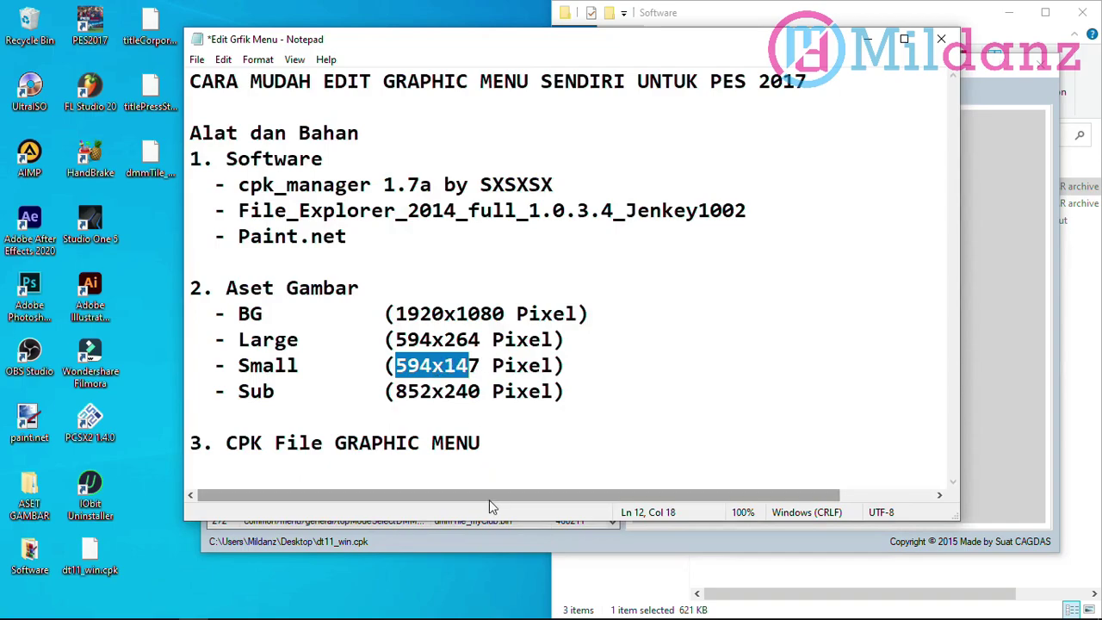
{"action": "left_click", "coordinate": [486, 542]}
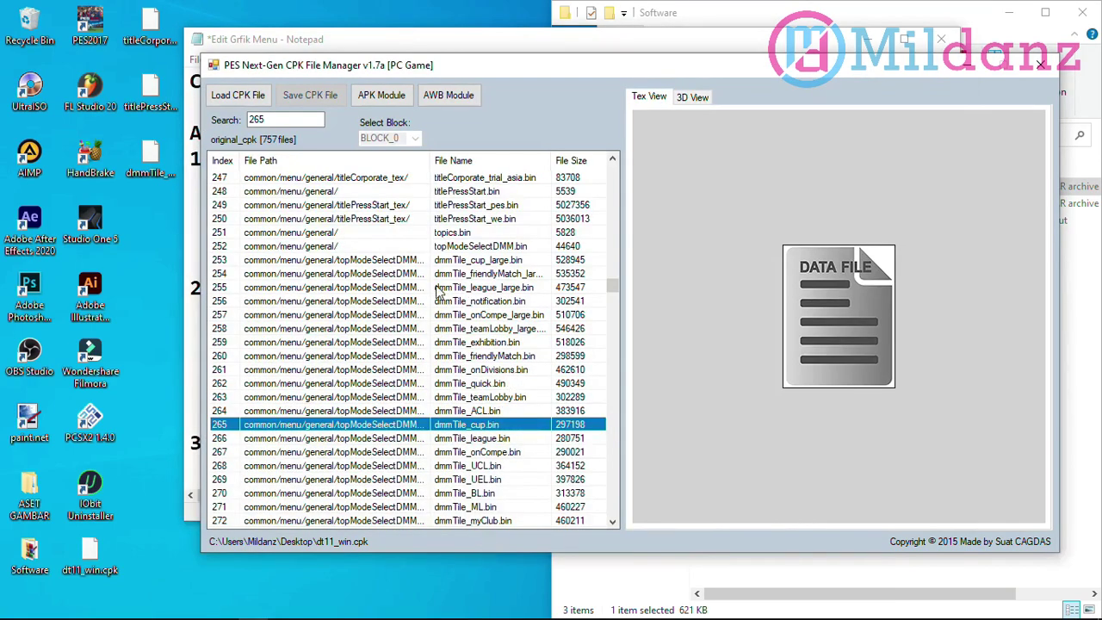
Export the APK texture block of dmmTile_cup.bin (index 265) to the desktop
{"action": "left_click", "coordinate": [483, 261]}
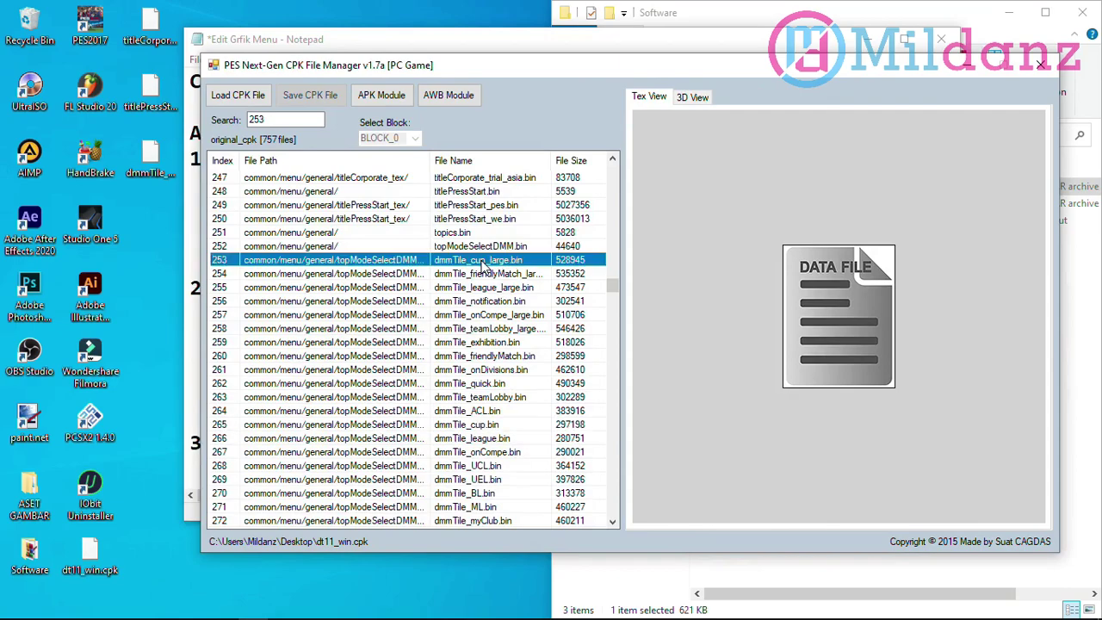
{"action": "right_click", "coordinate": [487, 428]}
{"action": "left_click", "coordinate": [531, 524]}
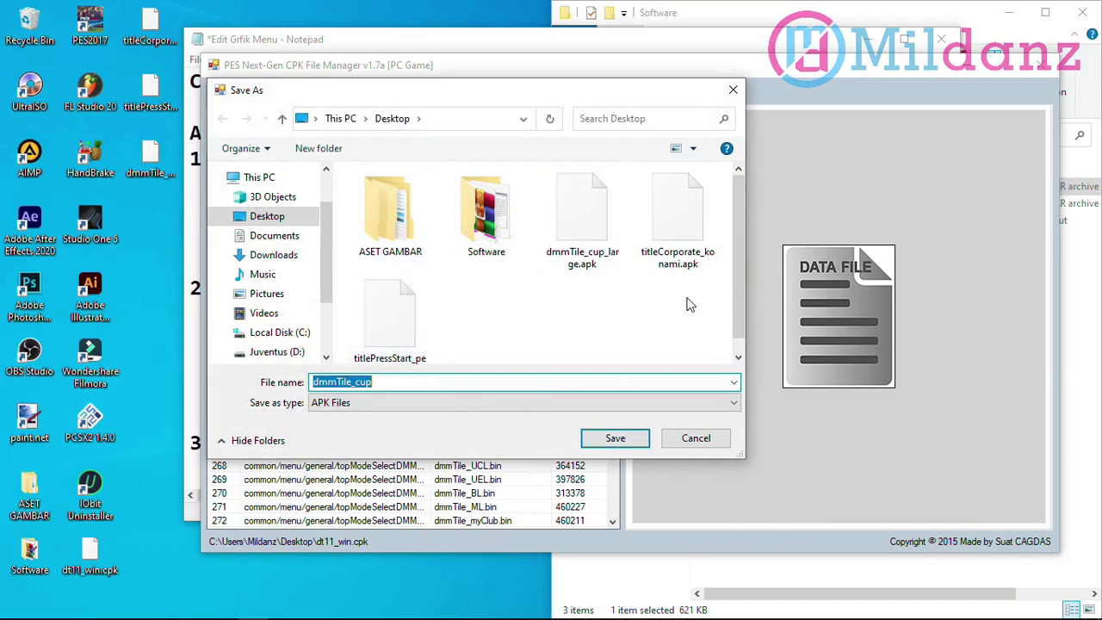
{"action": "left_click", "coordinate": [617, 438]}
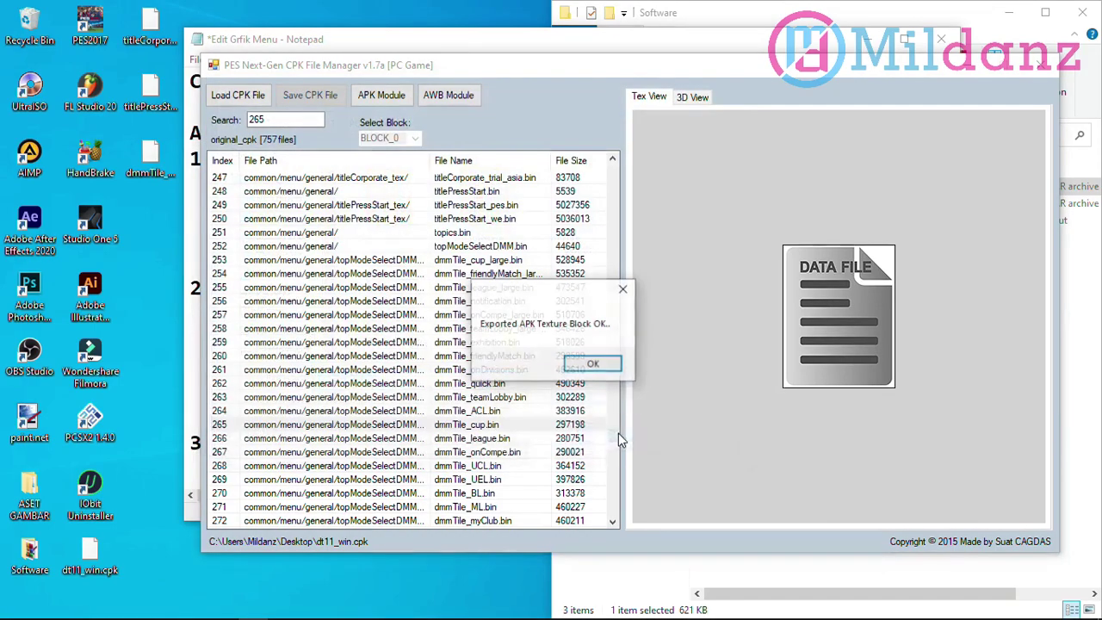
{"action": "left_click", "coordinate": [594, 364]}
Locate dmmTileSub_cup.bin (index 288) in the CPK file list and export its APK texture block to the desktop
{"action": "scroll", "coordinate": [573, 428], "scroll_direction": "down", "scroll_amount": 3}
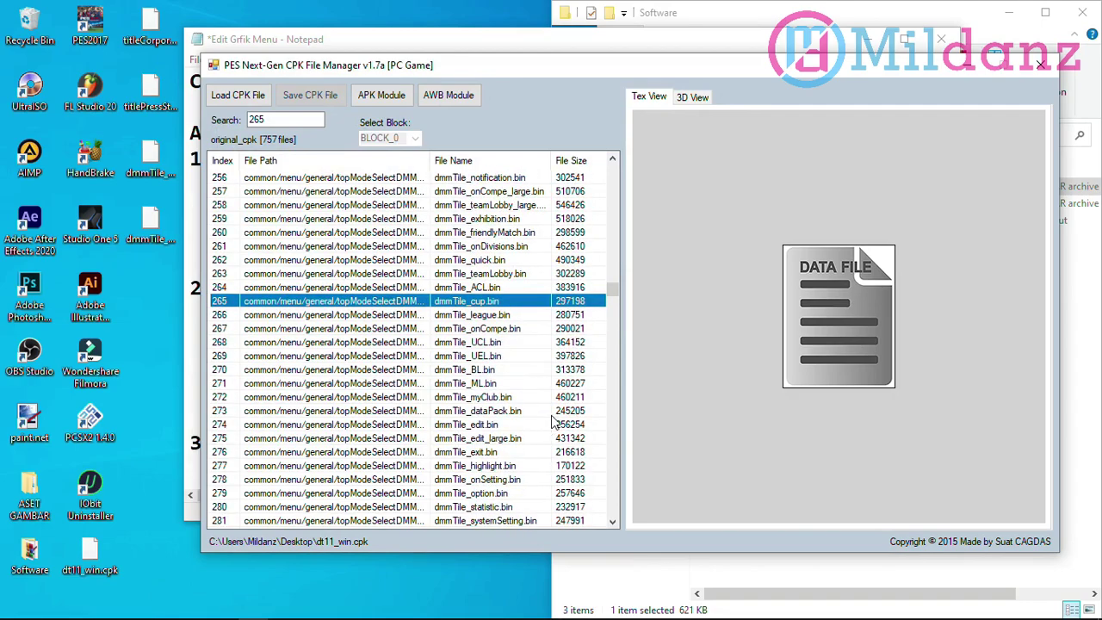
{"action": "scroll", "coordinate": [521, 424], "scroll_direction": "down", "scroll_amount": 2}
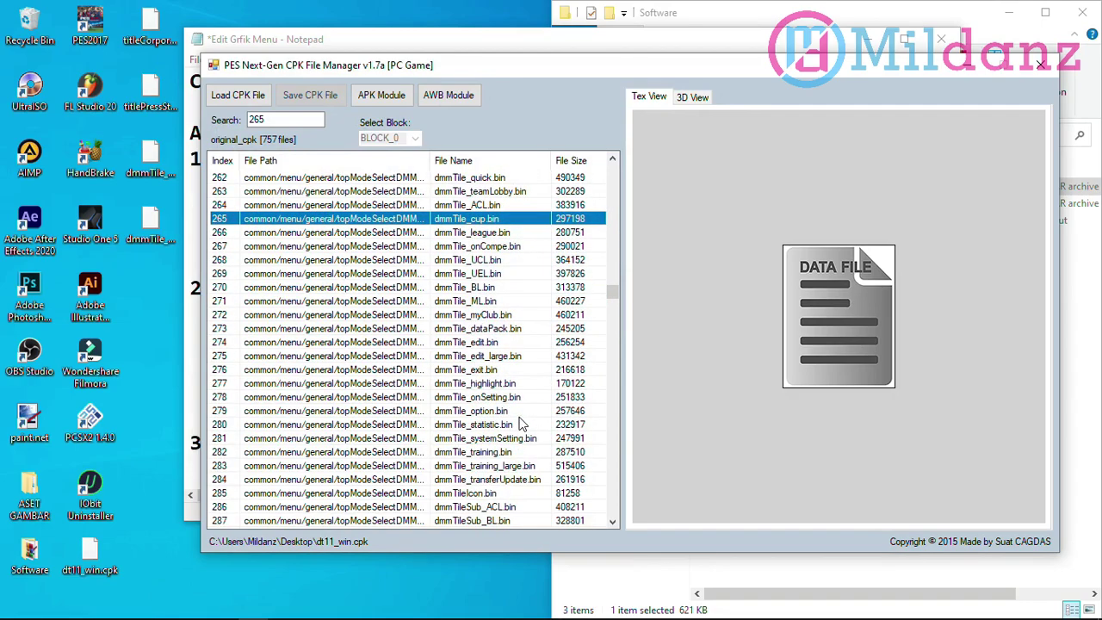
{"action": "scroll", "coordinate": [520, 424], "scroll_direction": "down", "scroll_amount": 4}
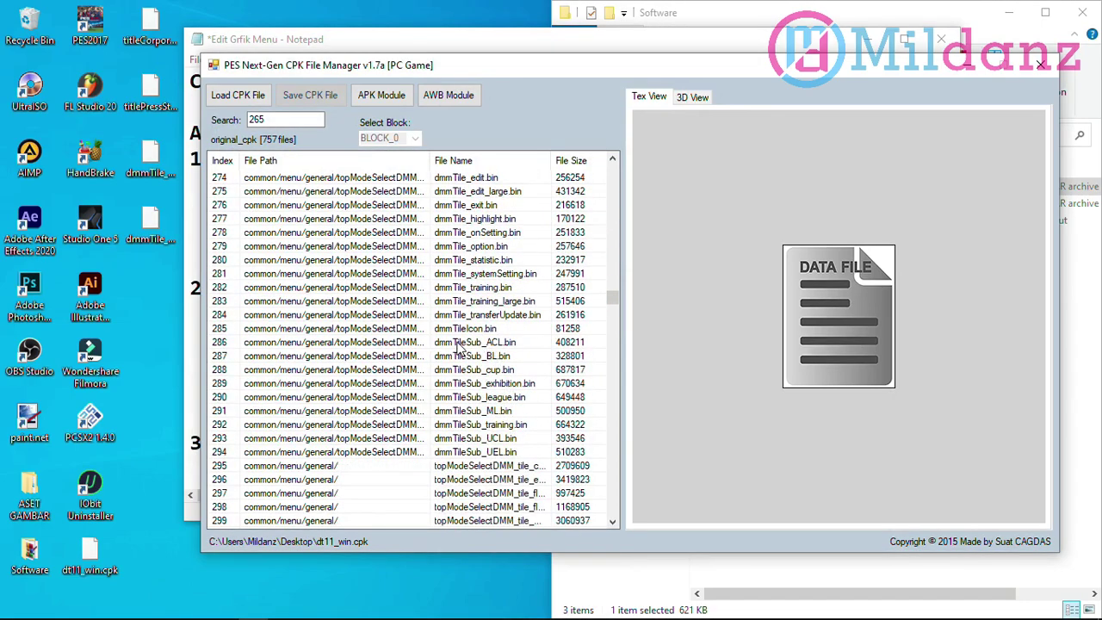
{"action": "left_click", "coordinate": [408, 345]}
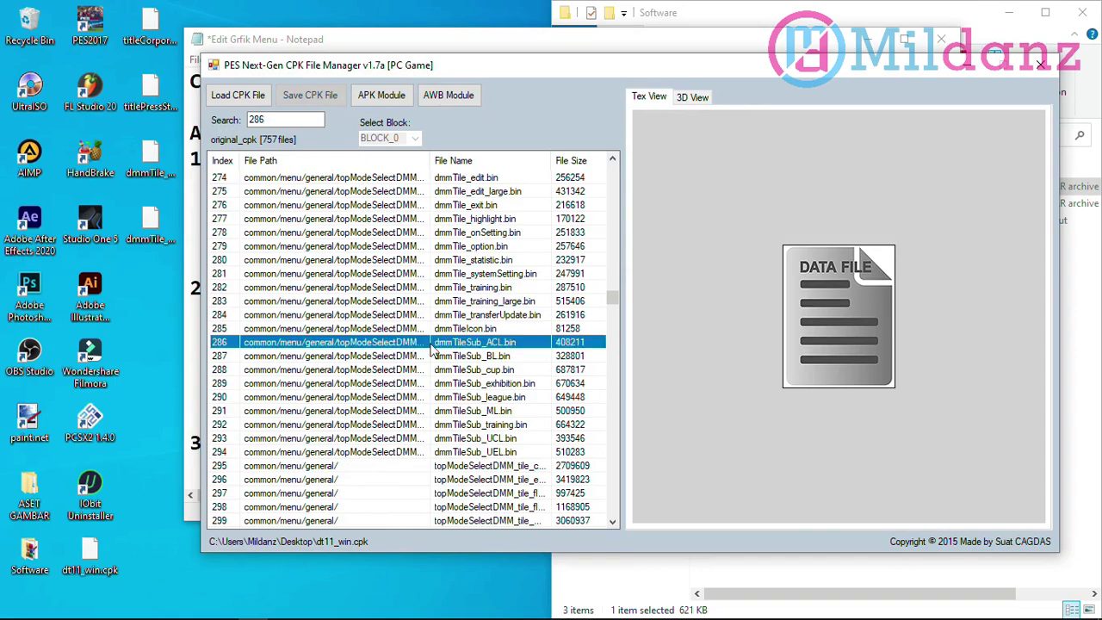
{"action": "left_click", "coordinate": [497, 372]}
{"action": "right_click", "coordinate": [497, 372]}
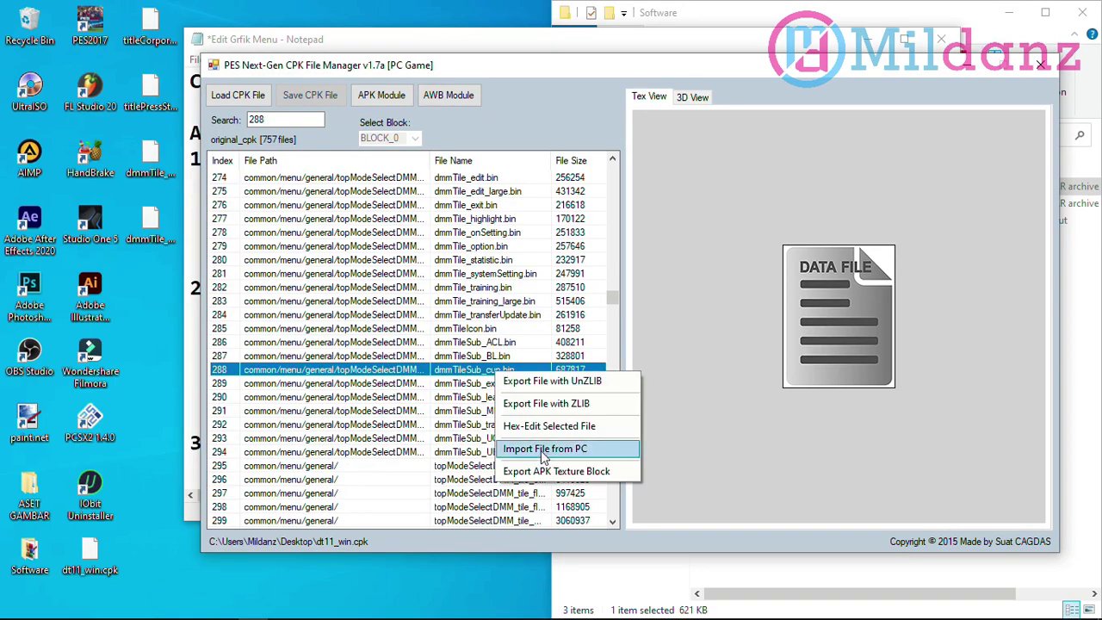
{"action": "left_click", "coordinate": [556, 471]}
{"action": "left_click", "coordinate": [624, 436]}
{"action": "left_click", "coordinate": [601, 362]}
Locate systemBgAclMainMenu.bin (index 704) in the CPK file list and export it to the desktop as an APK file
{"action": "scroll", "coordinate": [519, 332], "scroll_direction": "down", "scroll_amount": 2}
{"action": "scroll", "coordinate": [519, 331], "scroll_direction": "down", "scroll_amount": 13}
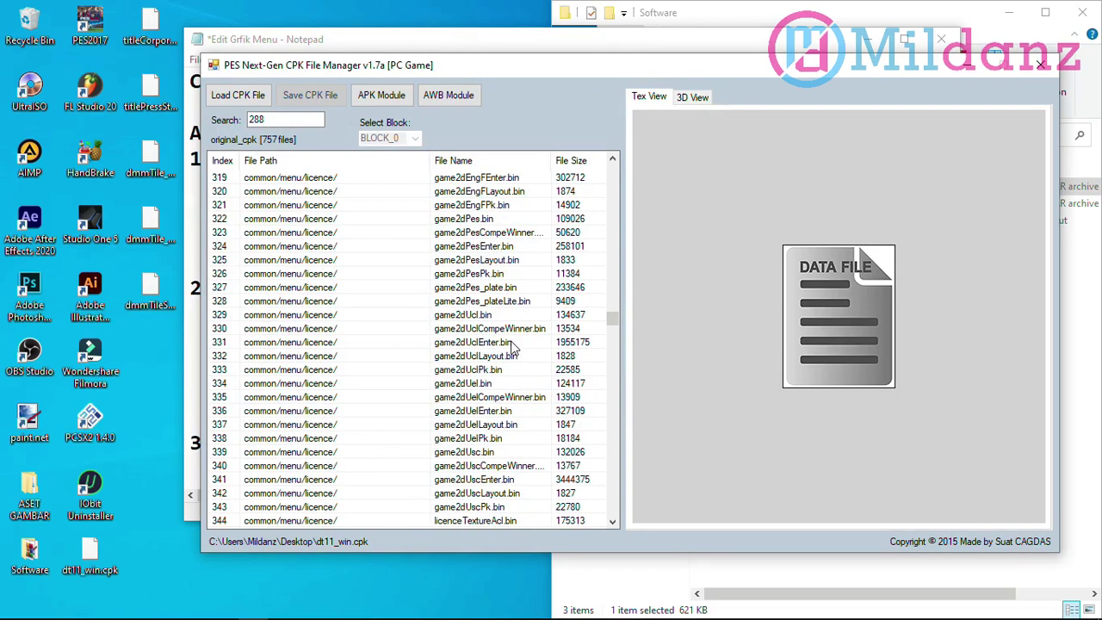
{"action": "scroll", "coordinate": [512, 344], "scroll_direction": "up", "scroll_amount": 6}
{"action": "scroll", "coordinate": [499, 336], "scroll_direction": "down", "scroll_amount": 14}
{"action": "scroll", "coordinate": [498, 334], "scroll_direction": "down", "scroll_amount": 20}
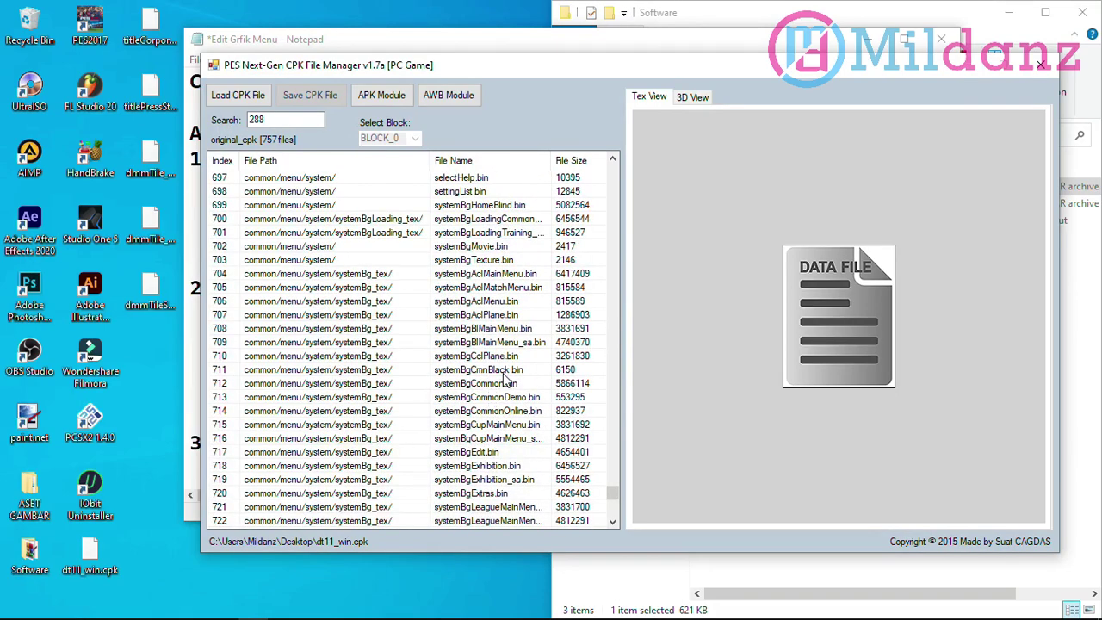
{"action": "left_click", "coordinate": [462, 274]}
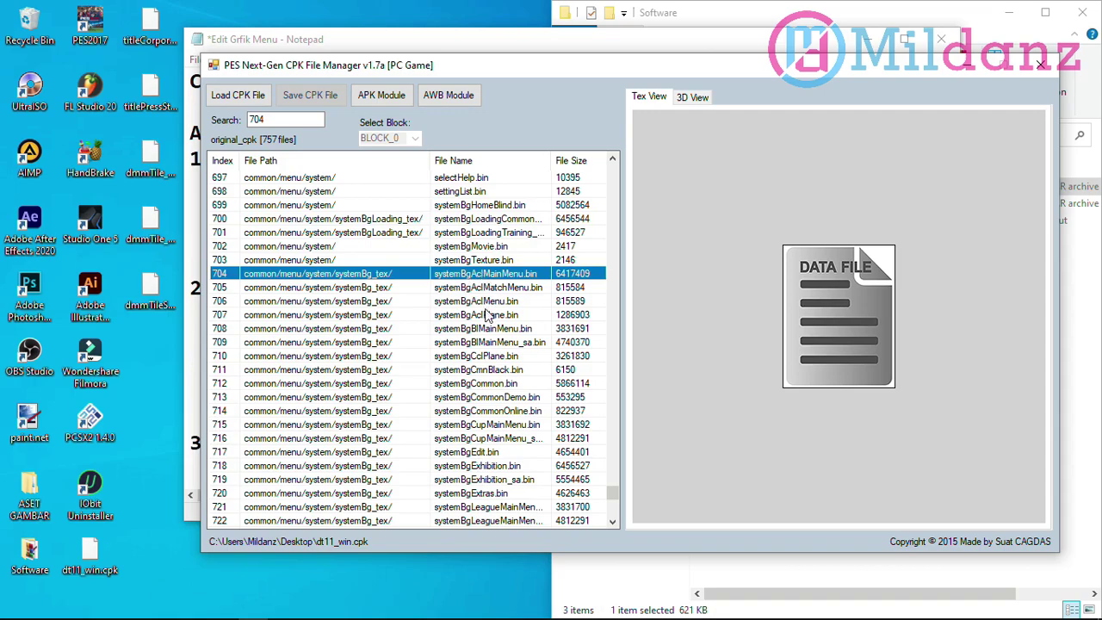
{"action": "right_click", "coordinate": [469, 274]}
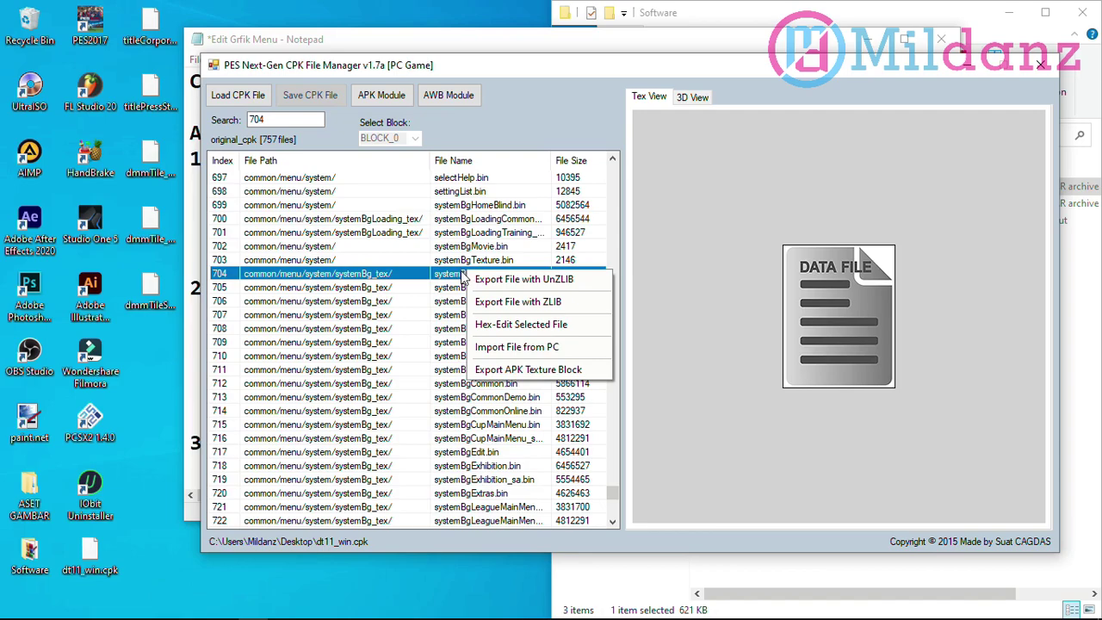
{"action": "left_click", "coordinate": [520, 279]}
{"action": "left_click", "coordinate": [614, 436]}
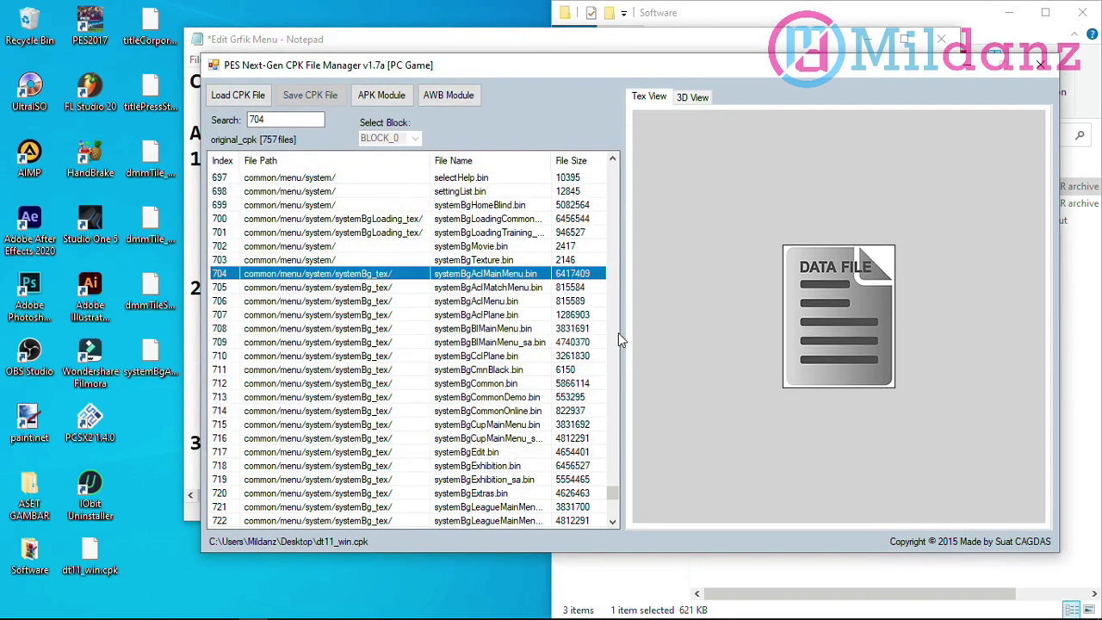
Minimize the CPK File Manager and Notepad, and launch PES File Explorer 2014 from its archive in the Software folder
{"action": "left_click", "coordinate": [960, 67]}
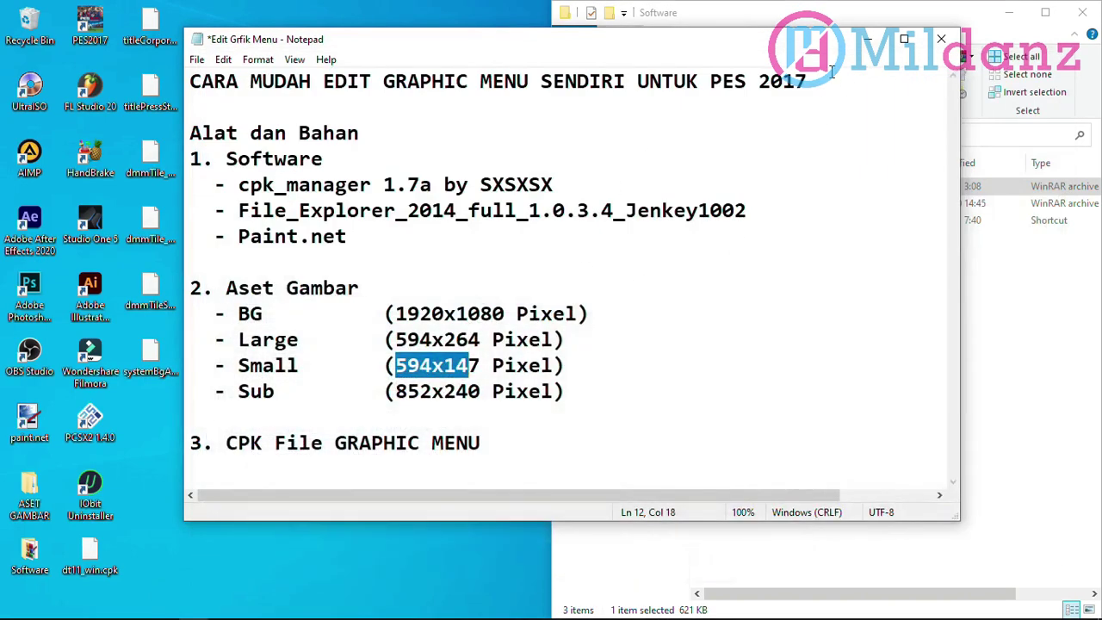
{"action": "left_click", "coordinate": [979, 361]}
{"action": "left_click", "coordinate": [796, 205]}
{"action": "double_click", "coordinate": [796, 205]}
{"action": "double_click", "coordinate": [469, 228]}
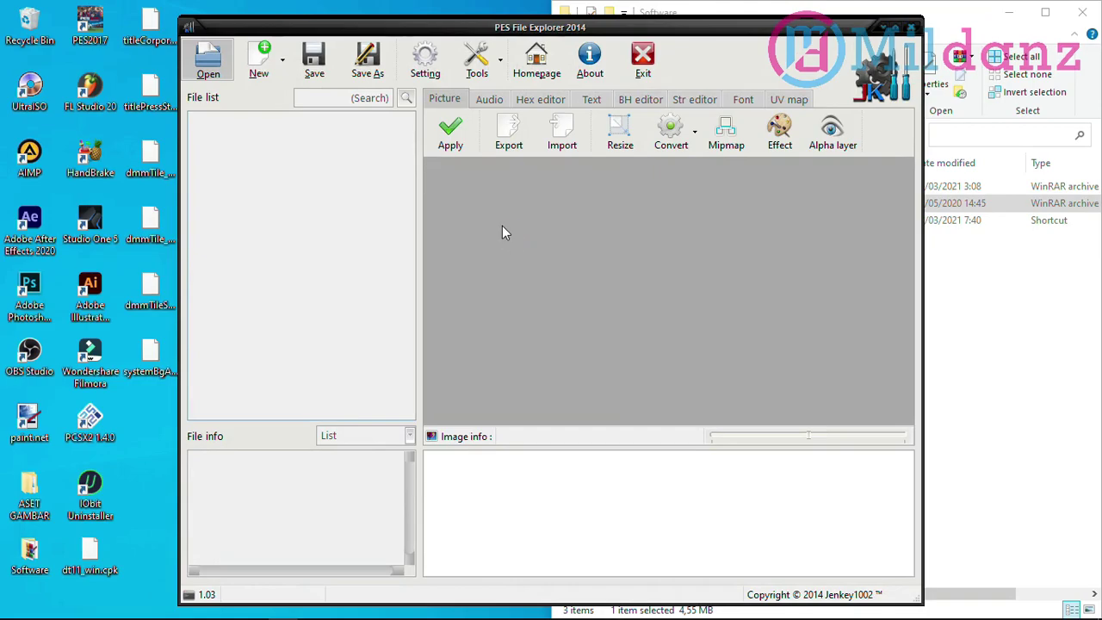
Open titleCorporate_konami.apk from the desktop, using the PES2014 APK (*.apk) file type
{"action": "key", "text": "ctrl+o"}
{"action": "left_click", "coordinate": [656, 372]}
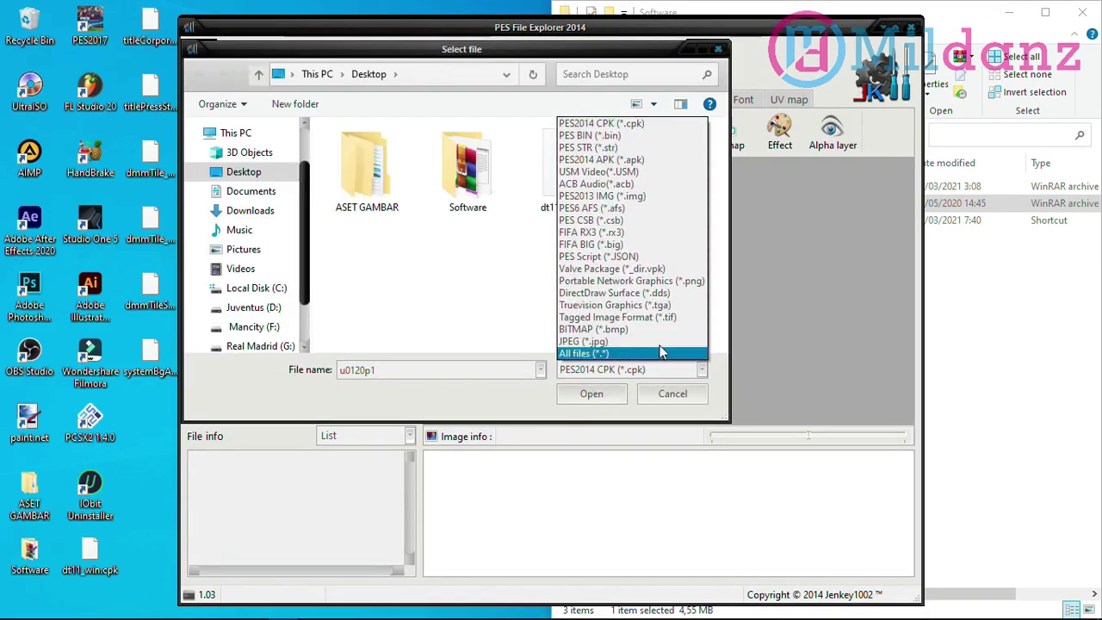
{"action": "left_click", "coordinate": [635, 160]}
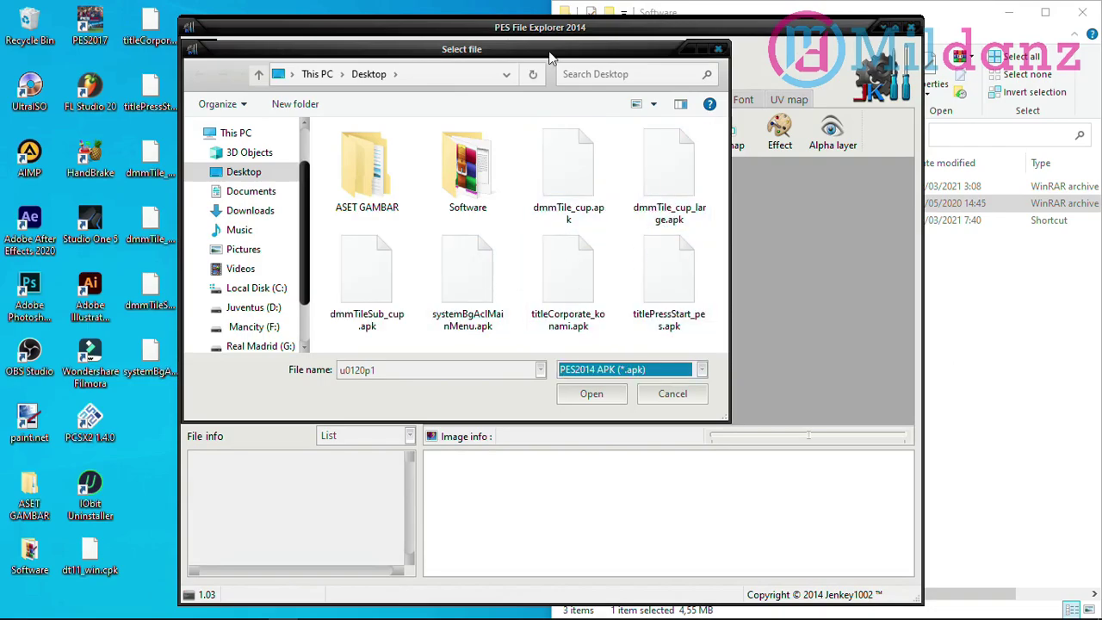
{"action": "left_click", "coordinate": [571, 193]}
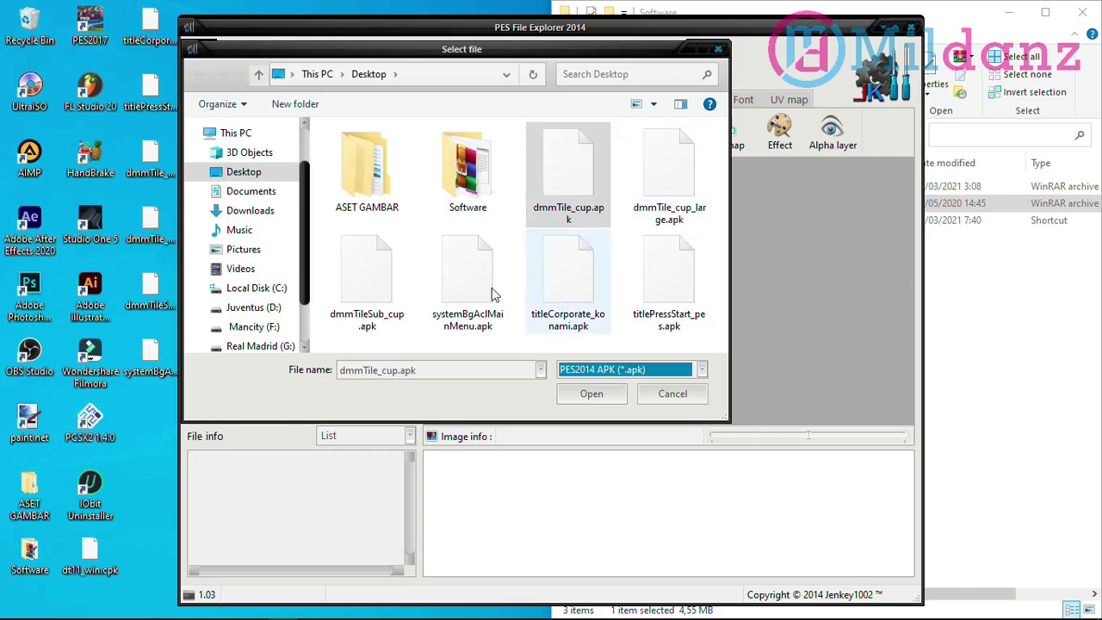
{"action": "left_click", "coordinate": [554, 326]}
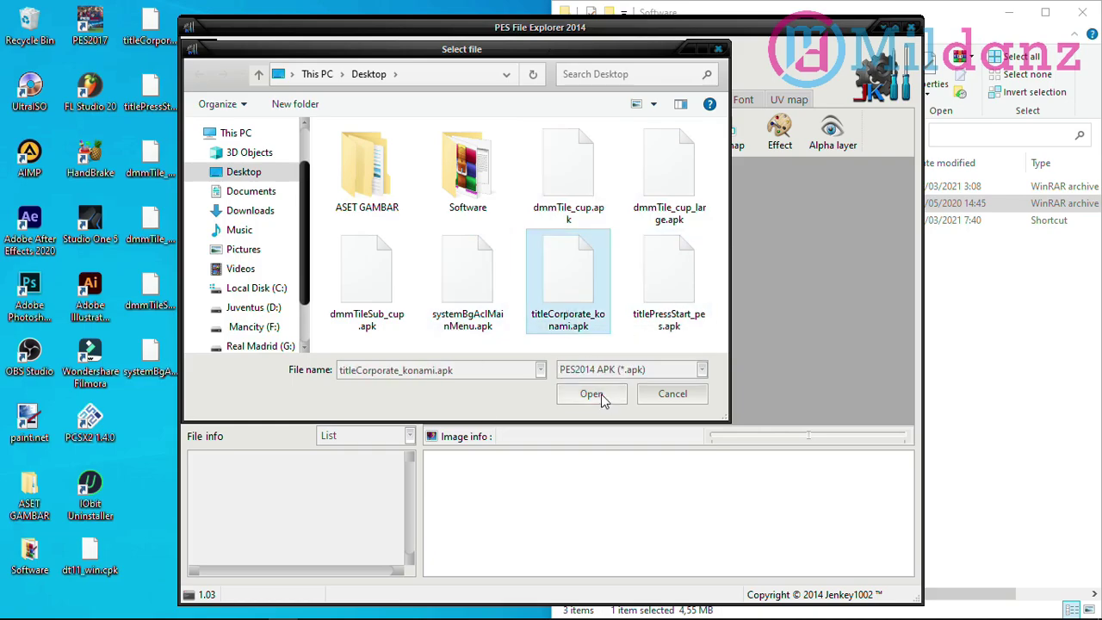
{"action": "left_click", "coordinate": [591, 393]}
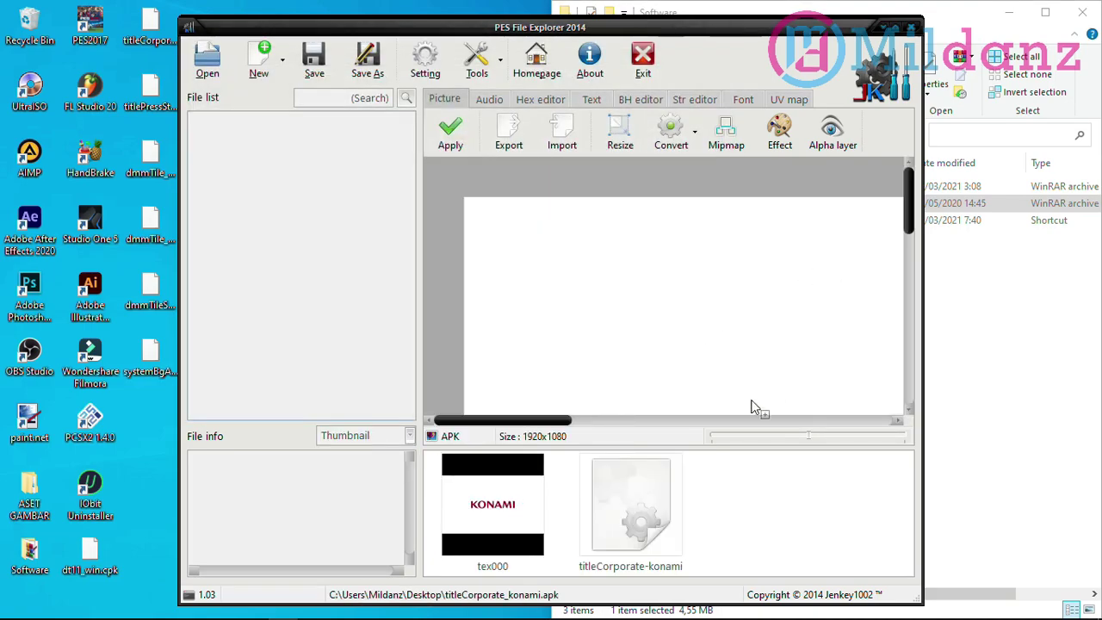
Preview the whole Konami title texture and export it to the desktop as a PNG named KONAMI
{"action": "left_click_drag", "start_coordinate": [905, 207], "coordinate": [909, 259]}
{"action": "left_click_drag", "start_coordinate": [910, 342], "coordinate": [895, 383]}
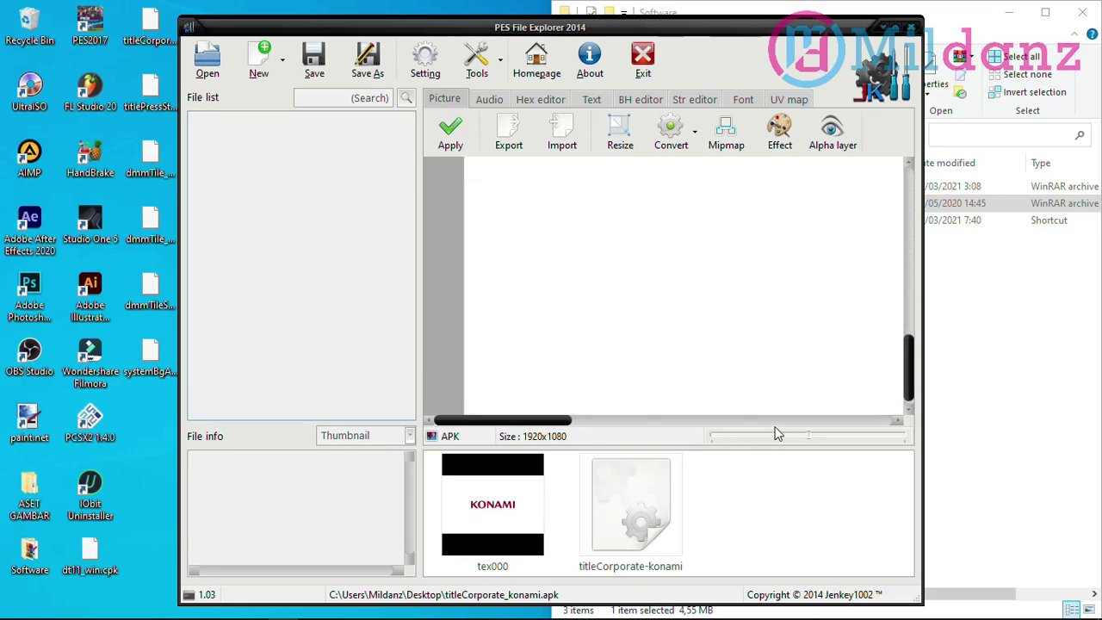
{"action": "left_click", "coordinate": [748, 444]}
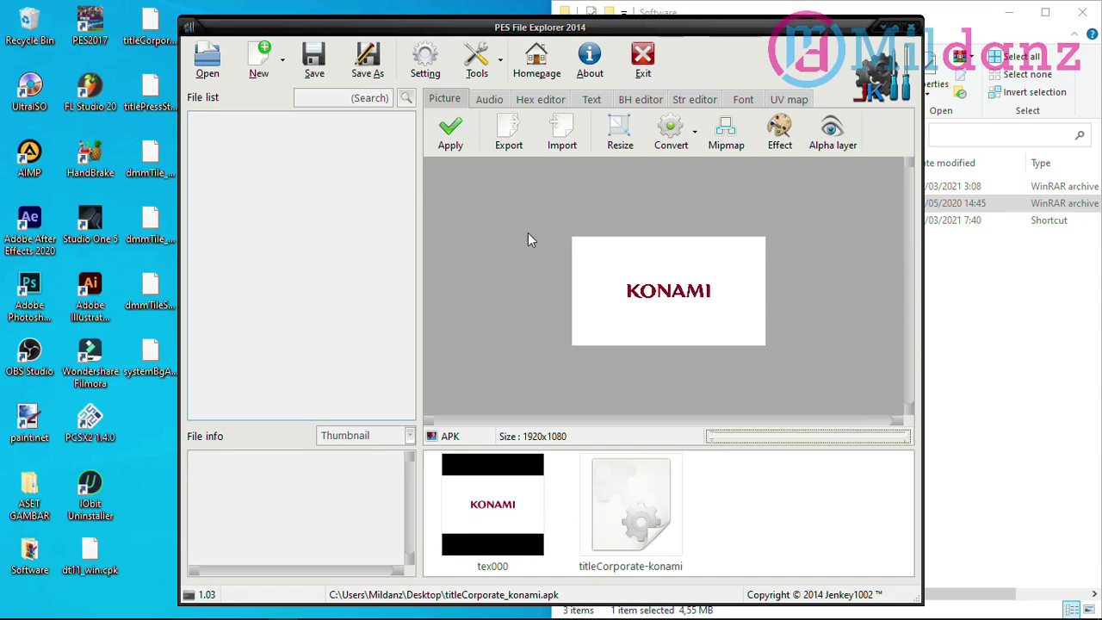
{"action": "left_click", "coordinate": [512, 138]}
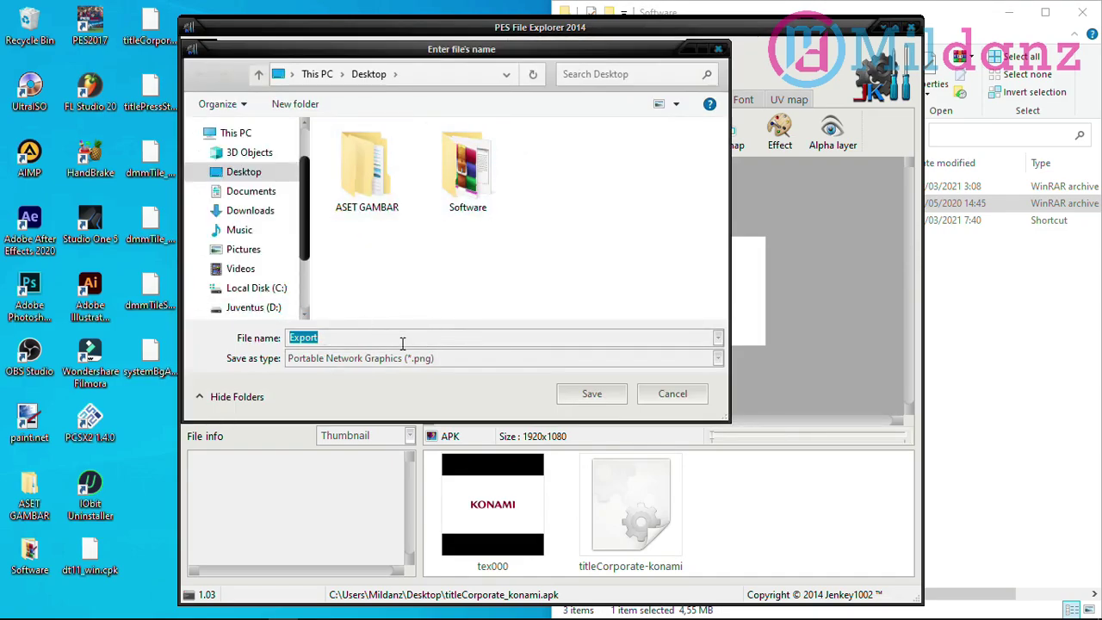
{"action": "type", "text": "KONAMI"}
{"action": "left_click", "coordinate": [606, 395]}
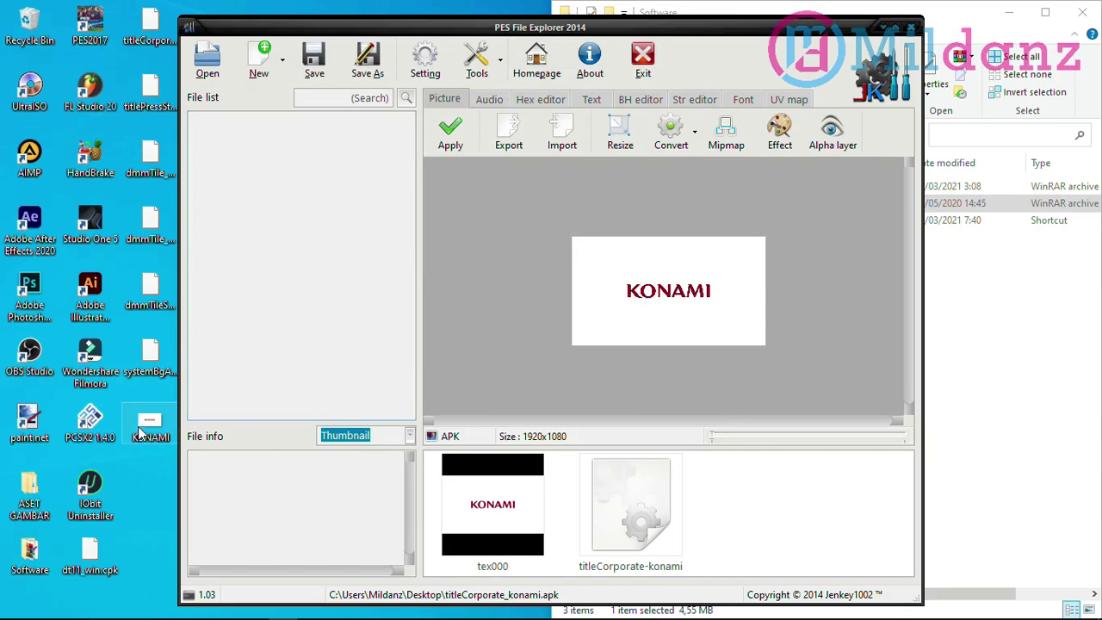
Open titlePressStart_pes.apk from the desktop, using the PES2014 APK (*.apk) file type
{"action": "left_click", "coordinate": [226, 62]}
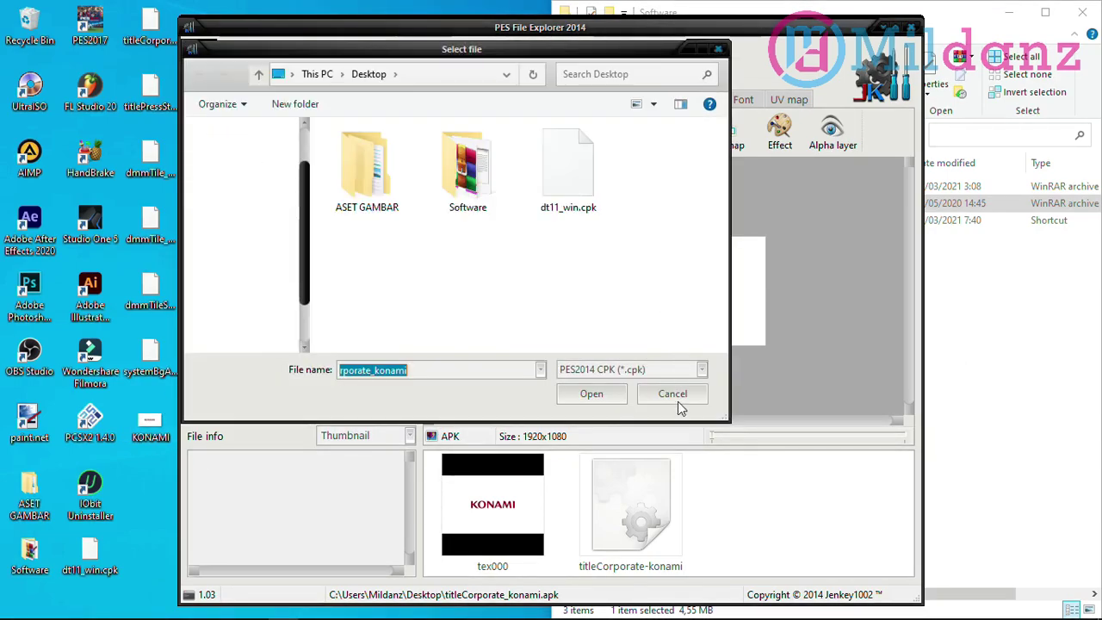
{"action": "left_click", "coordinate": [663, 370]}
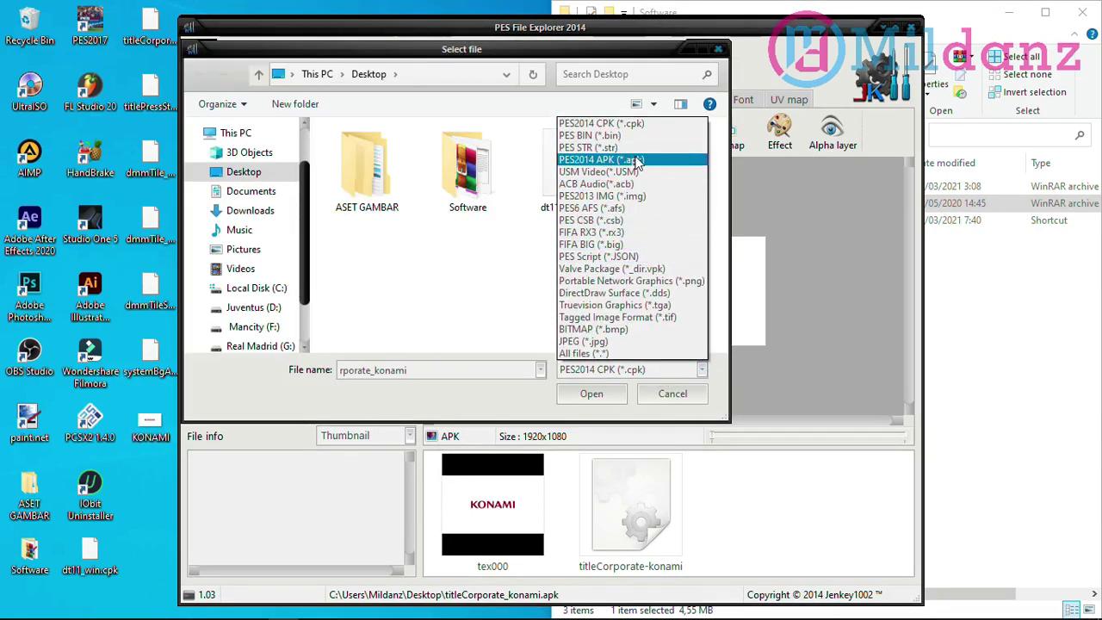
{"action": "left_click", "coordinate": [635, 160]}
{"action": "left_click", "coordinate": [672, 284]}
{"action": "left_click", "coordinate": [594, 395]}
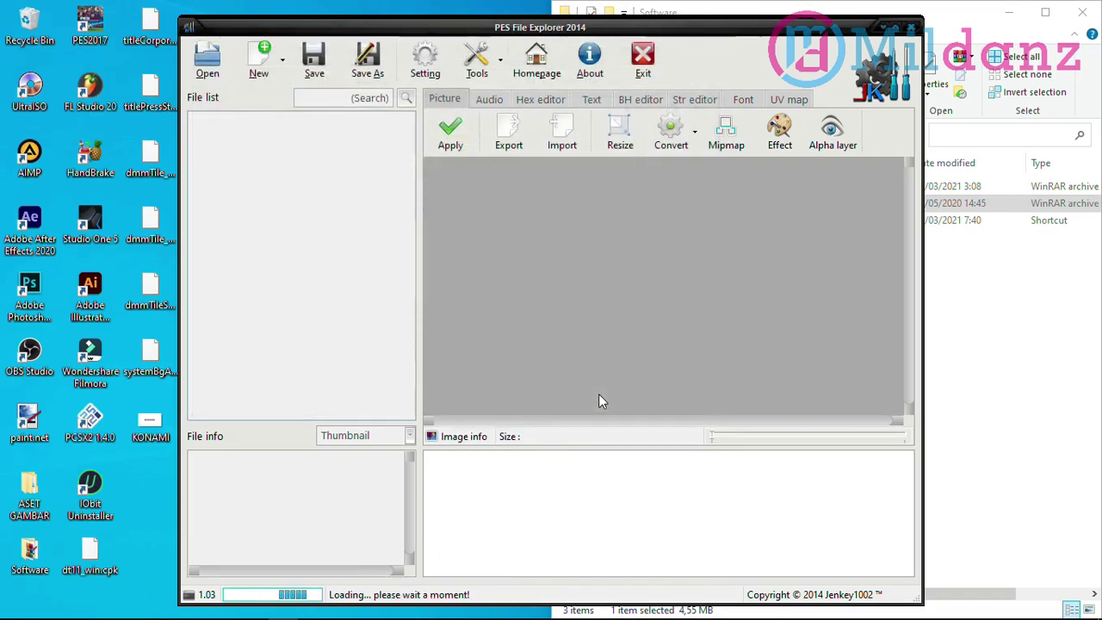
Preview the tex000 texture of the press-start screen and export it to the desktop as a PNG named PRESSSTART
{"action": "left_click", "coordinate": [538, 503]}
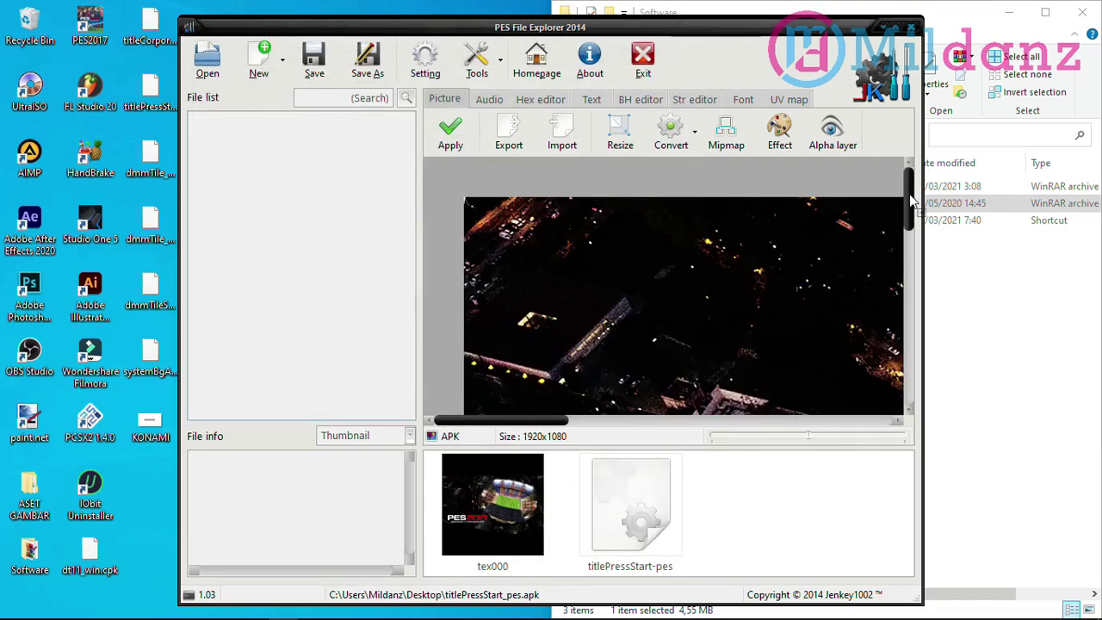
{"action": "left_click", "coordinate": [740, 436]}
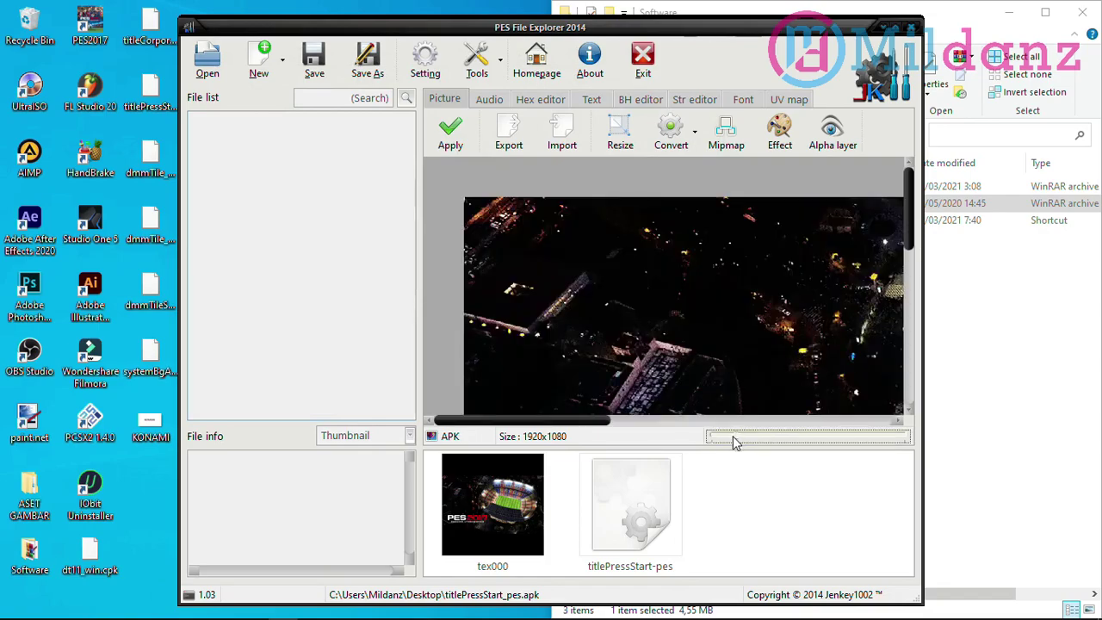
{"action": "left_click", "coordinate": [734, 440]}
{"action": "left_click", "coordinate": [509, 136]}
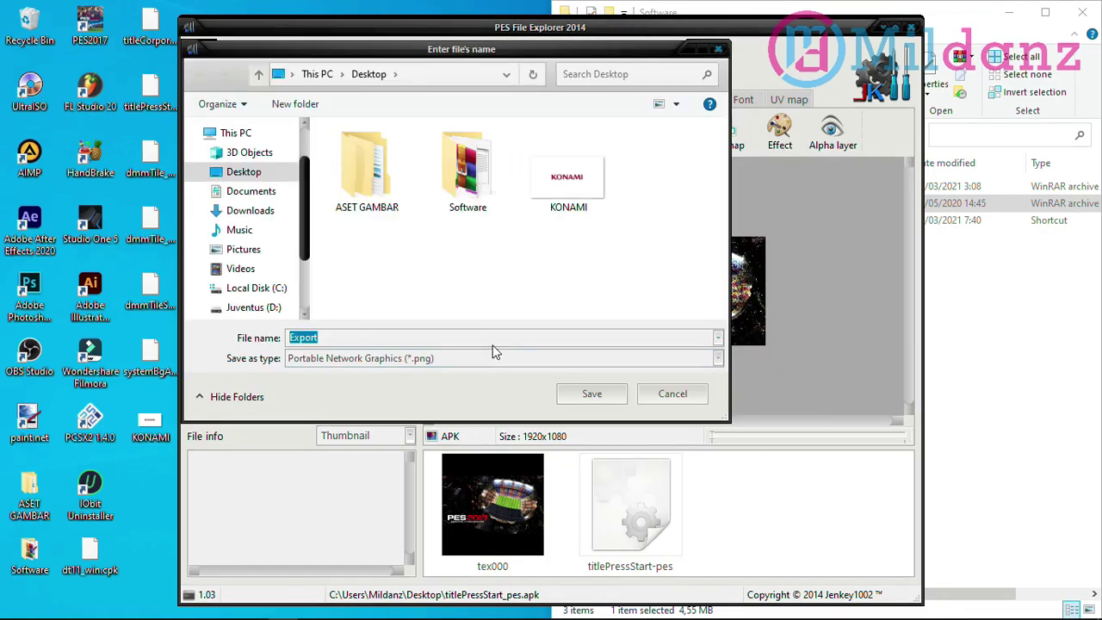
{"action": "type", "text": "PRESSSTART"}
{"action": "key", "text": "Return"}
Open dmmTile_cup_large.apk from the desktop, using the PES2014 APK (*.apk) file type
{"action": "key", "text": "ctrl+o"}
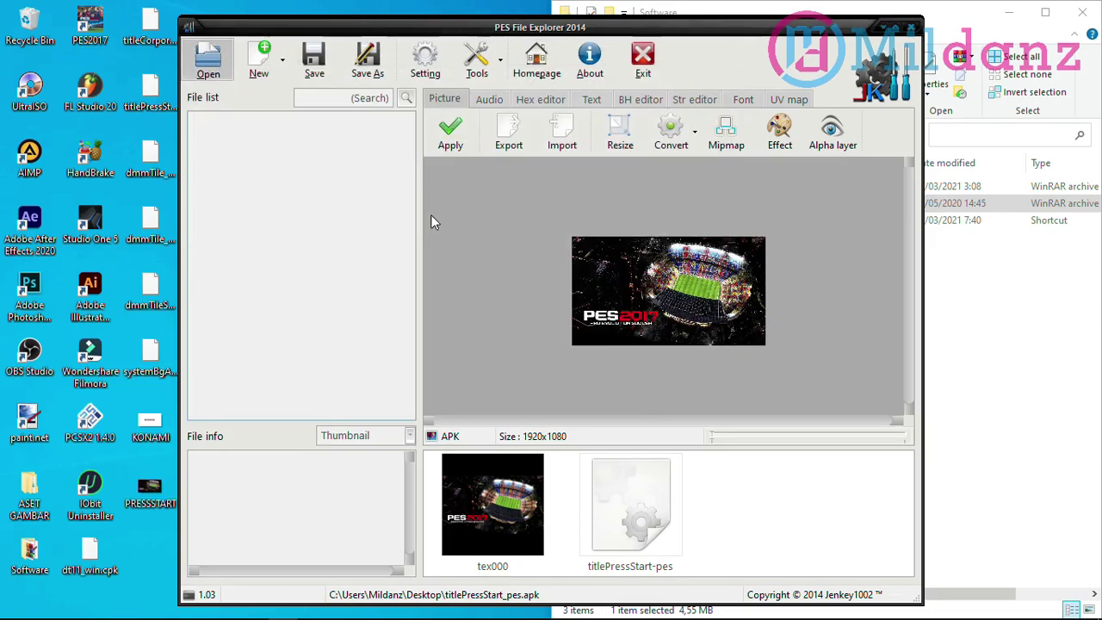
{"action": "left_click", "coordinate": [678, 371]}
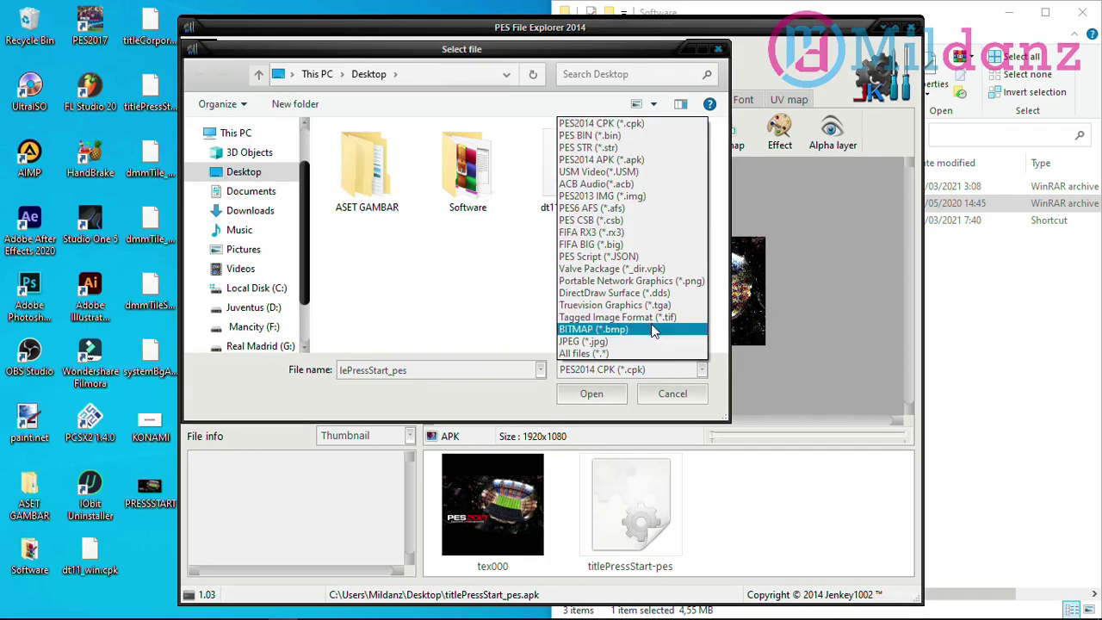
{"action": "left_click", "coordinate": [637, 163]}
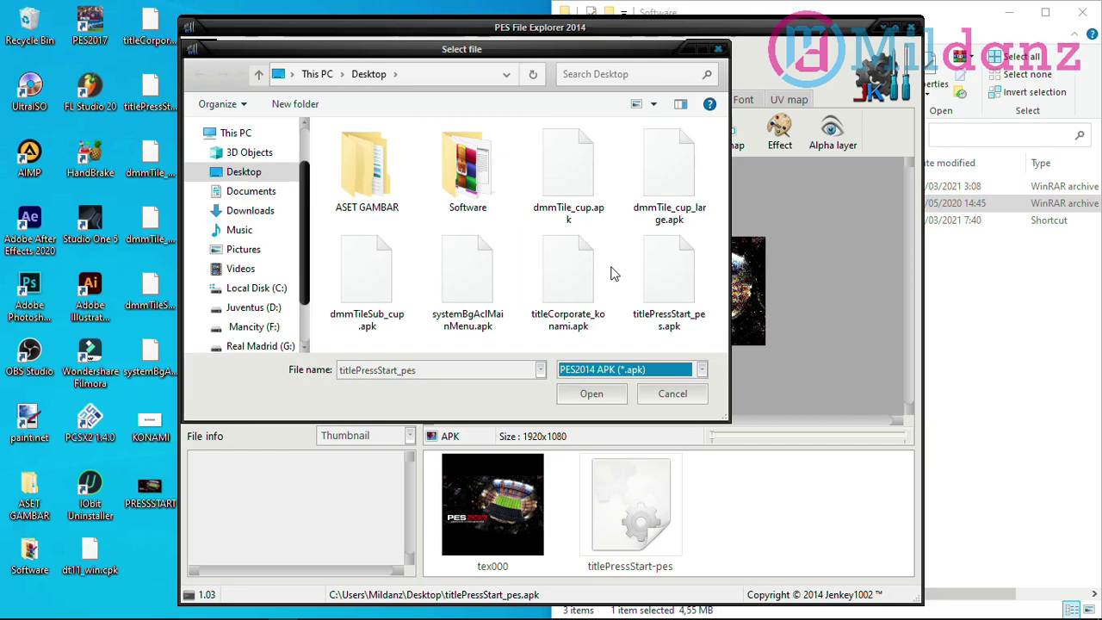
{"action": "left_click", "coordinate": [676, 196]}
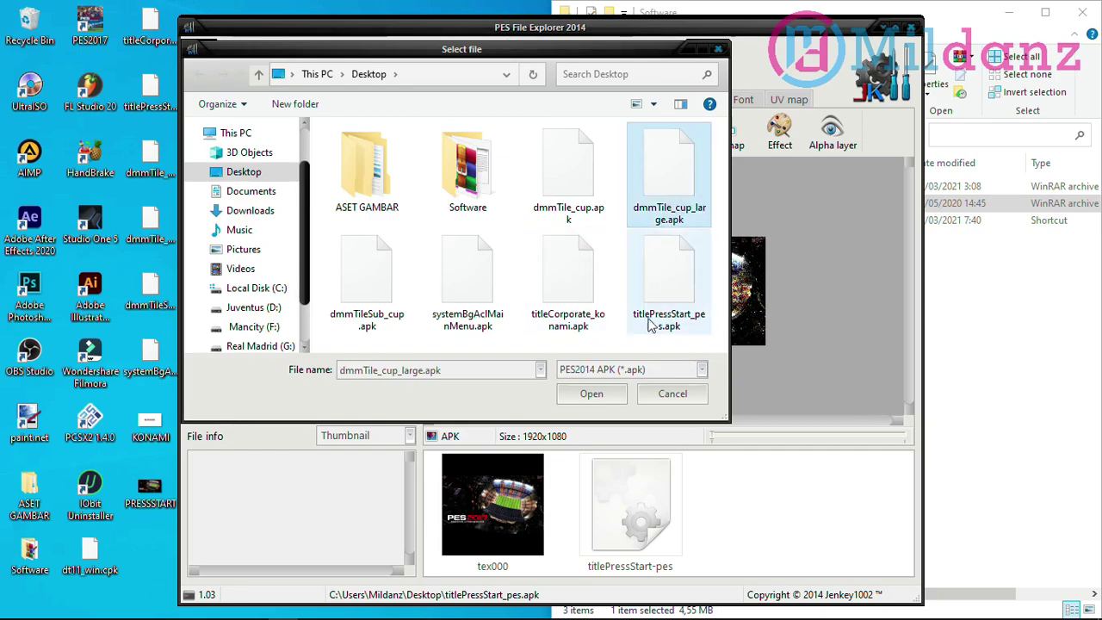
{"action": "left_click", "coordinate": [610, 401]}
Export the tex000 texture of the large cup tile to the desktop as a PNG named CUP_LARGE
{"action": "left_click", "coordinate": [522, 495]}
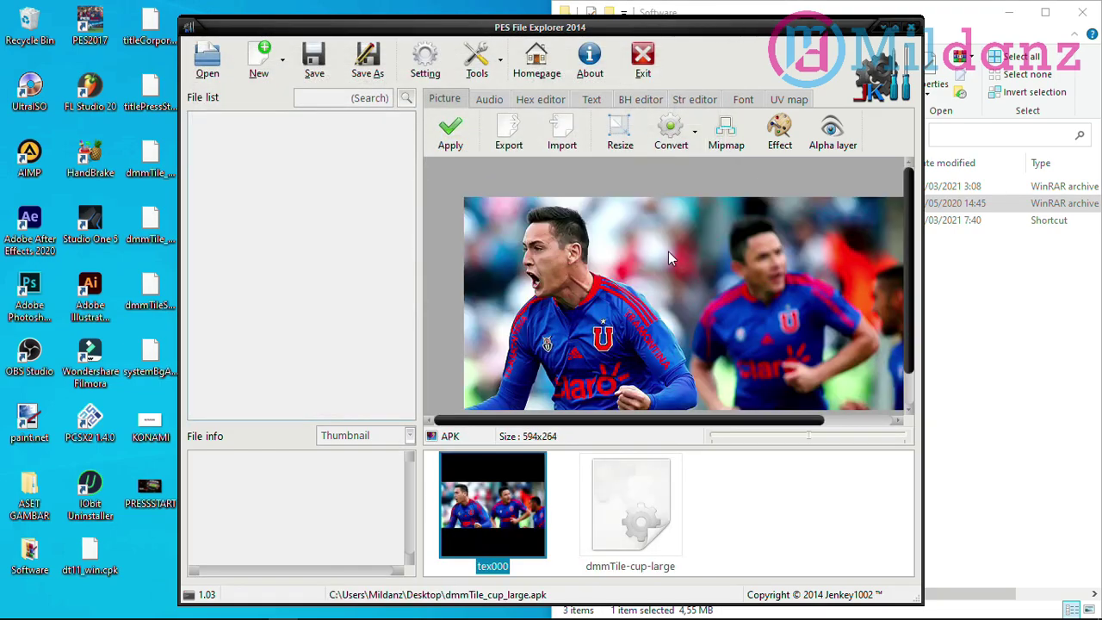
{"action": "key", "text": "ctrl+e"}
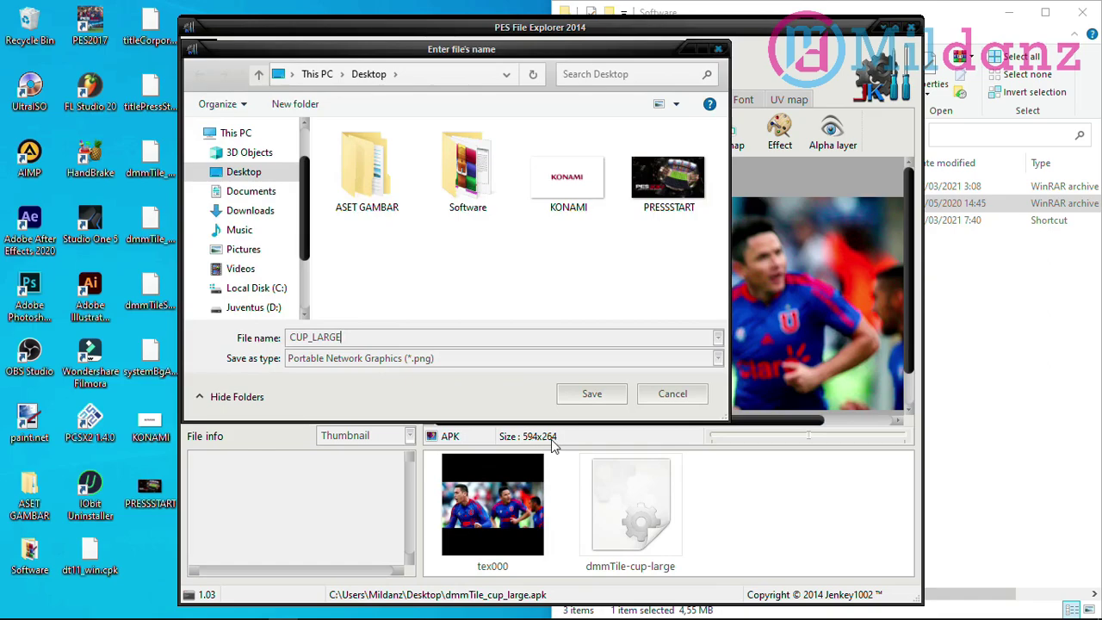
{"action": "left_click", "coordinate": [594, 396]}
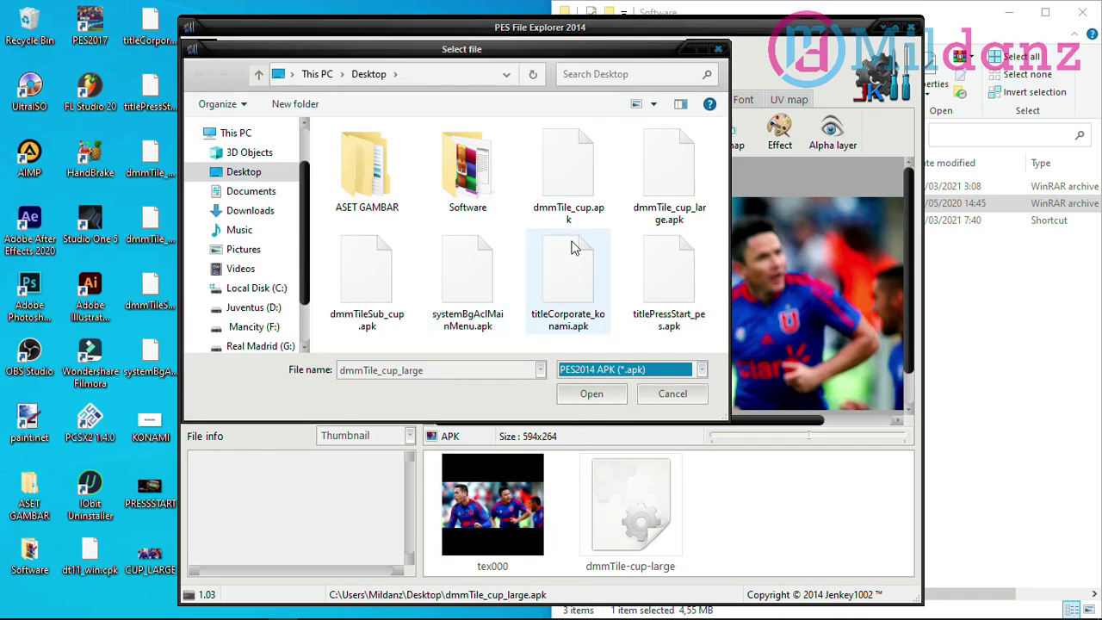
Open dmmTile_cup.apk from the desktop and display its tex000 texture
{"action": "left_click", "coordinate": [572, 203]}
{"action": "left_click", "coordinate": [593, 395]}
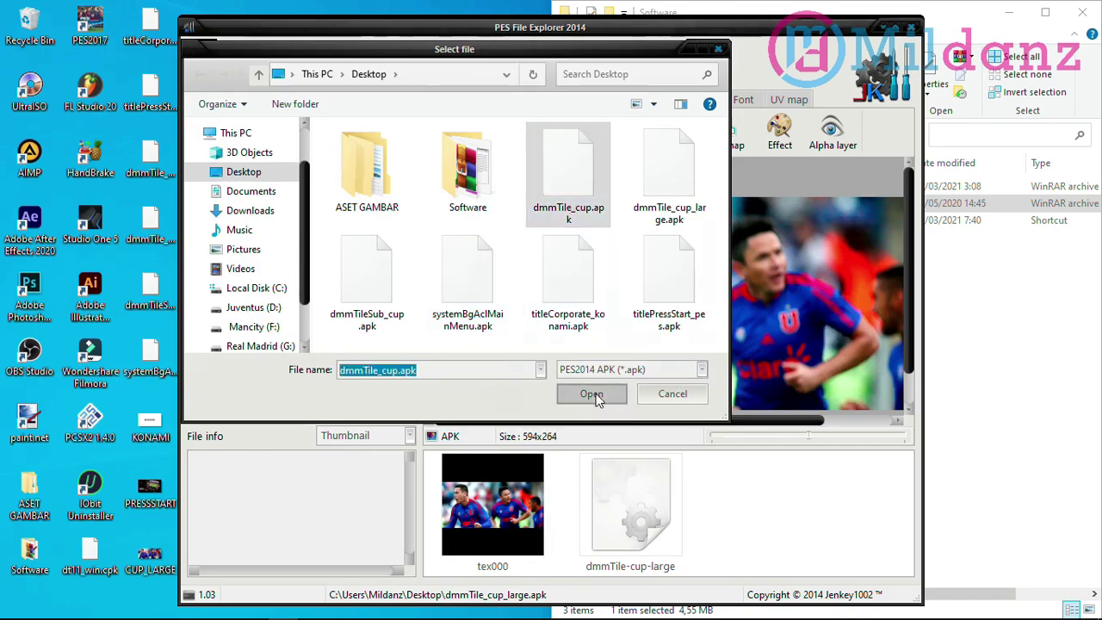
{"action": "left_click", "coordinate": [513, 507]}
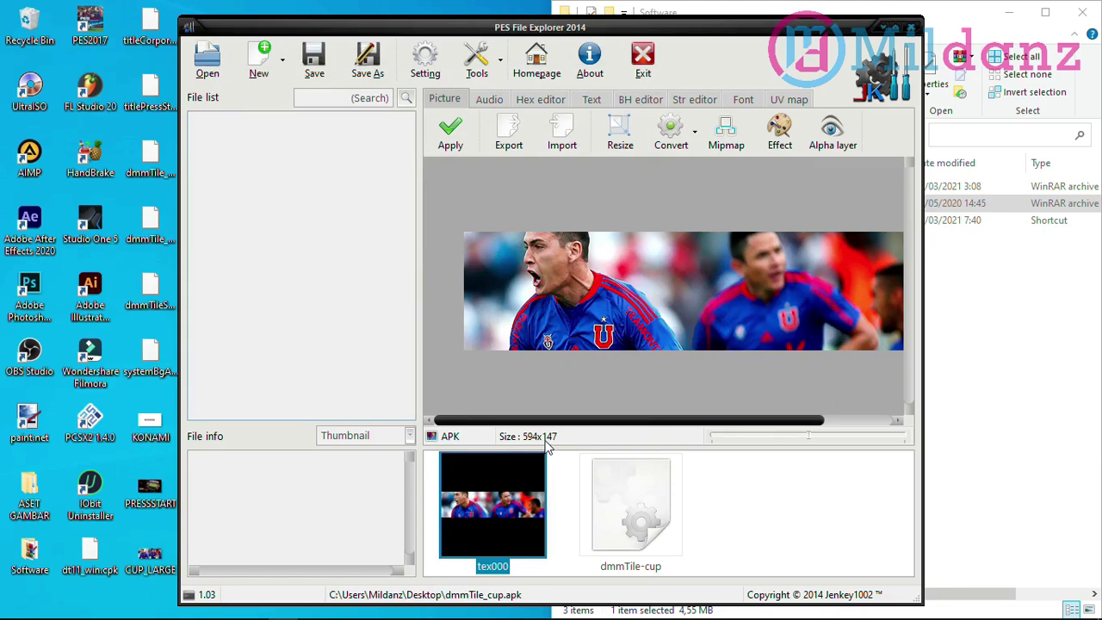
Export the small cup tile texture to the desktop as a PNG named CUP_SMALL
{"action": "left_click", "coordinate": [367, 60]}
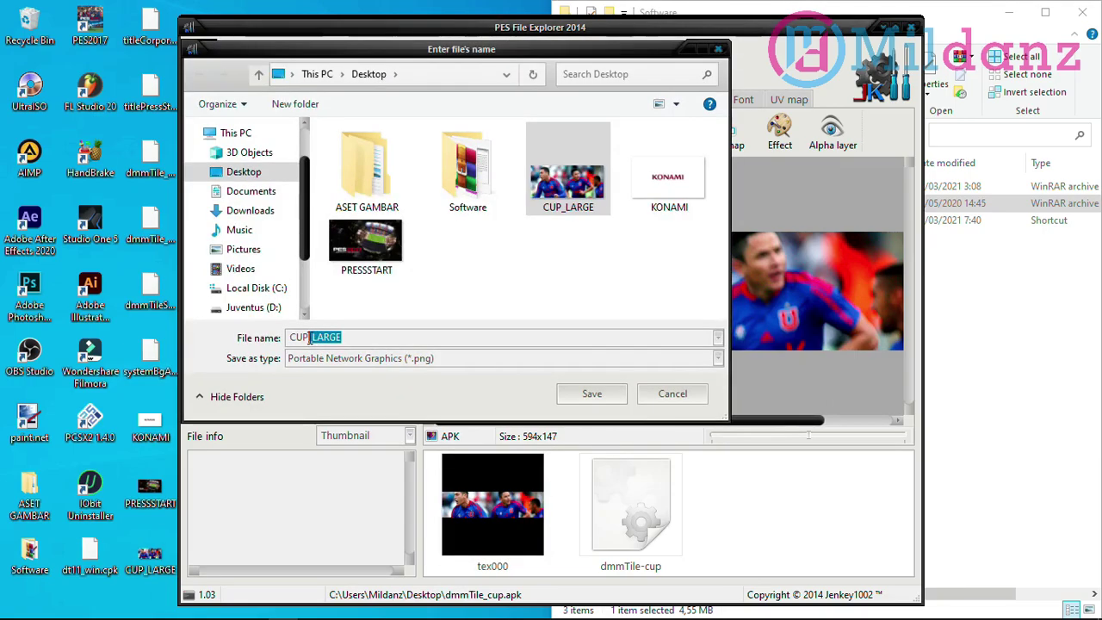
{"action": "type", "text": "AS"}
{"action": "key", "text": "BackSpace"}
{"action": "key", "text": "BackSpace"}
{"action": "type", "text": "SMALL"}
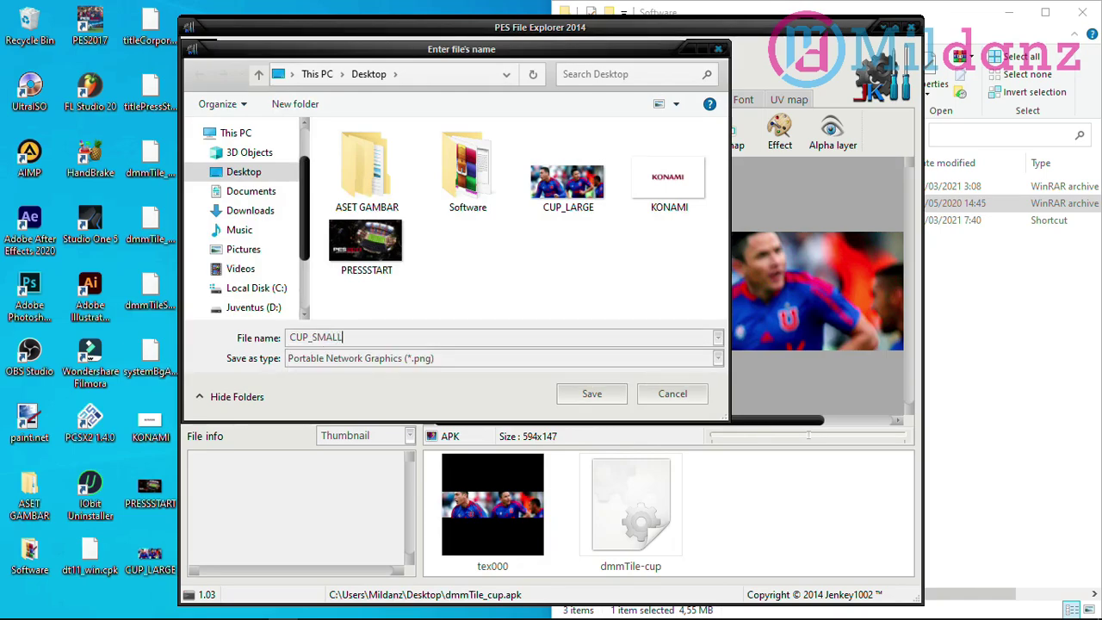
{"action": "key", "text": "Return"}
Open dmmTileSub_cup.apk from the desktop, using the PES2014 APK (*.apk) file type
{"action": "left_click", "coordinate": [206, 60]}
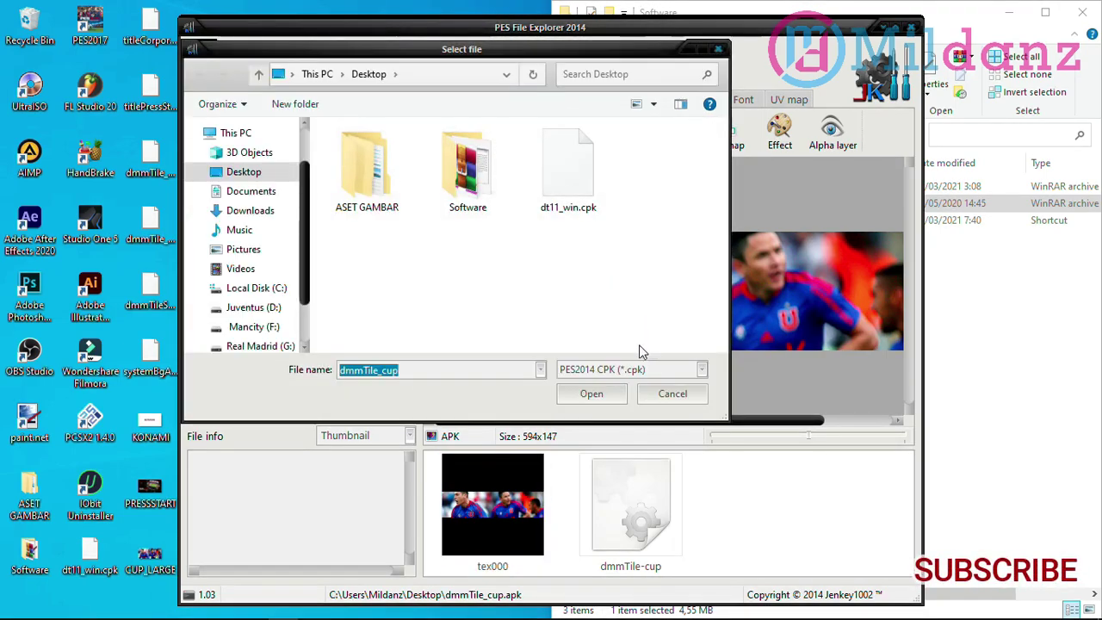
{"action": "left_click", "coordinate": [701, 369]}
{"action": "left_click", "coordinate": [630, 396]}
{"action": "double_click", "coordinate": [368, 259]}
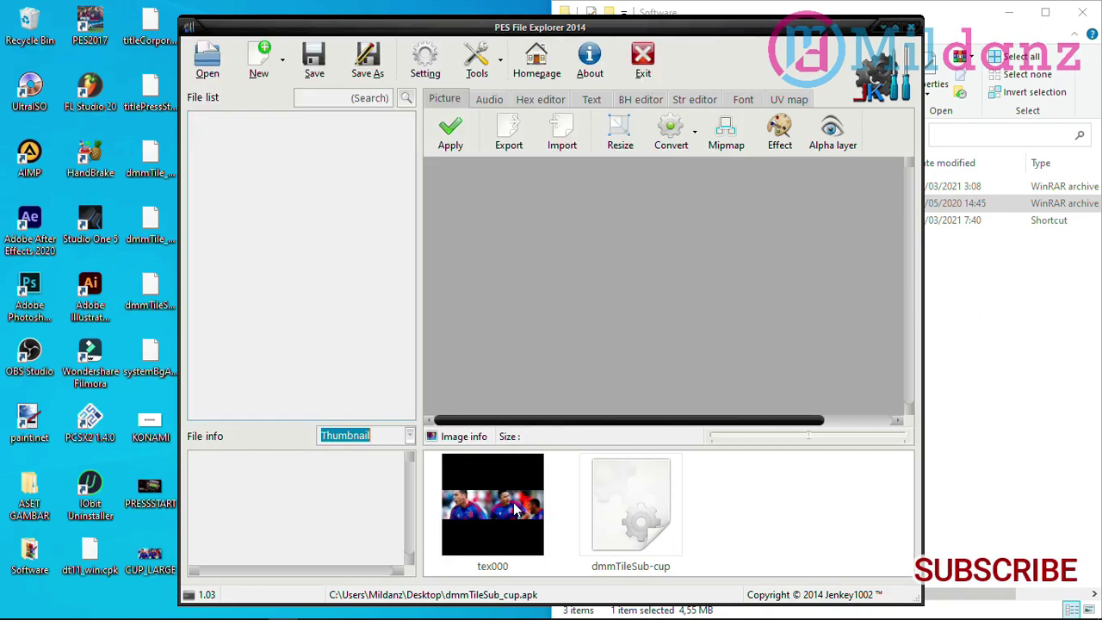
Display the tex000 texture of the sub cup tile, and open systemBgAclMainMenu.apk from the desktop with the PES2014 APK (*.apk) file type
{"action": "left_click", "coordinate": [517, 510]}
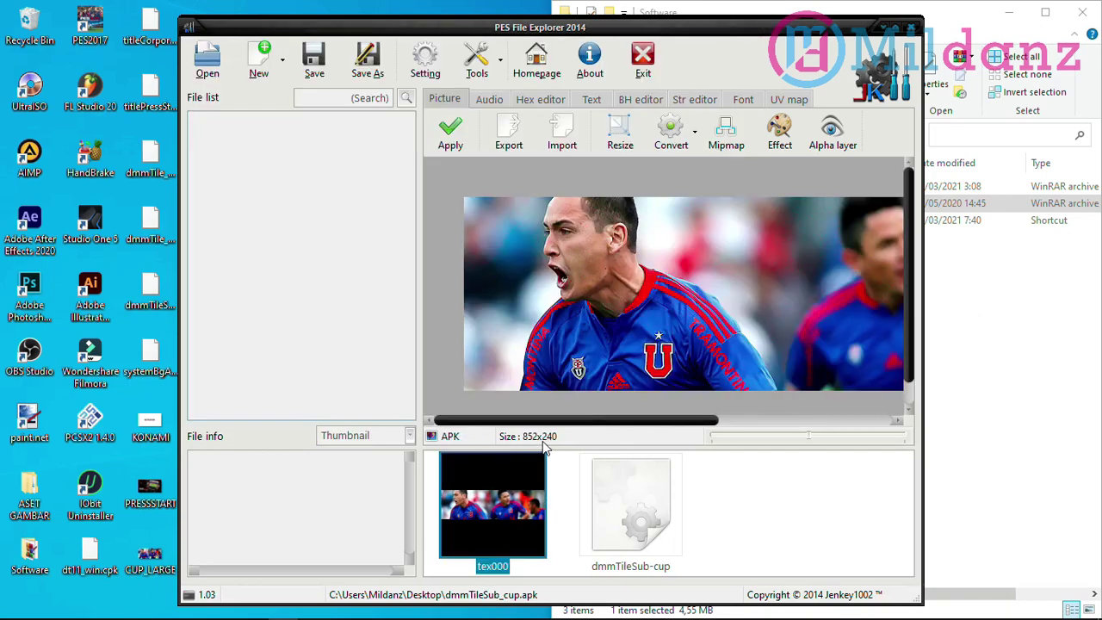
{"action": "left_click", "coordinate": [207, 61]}
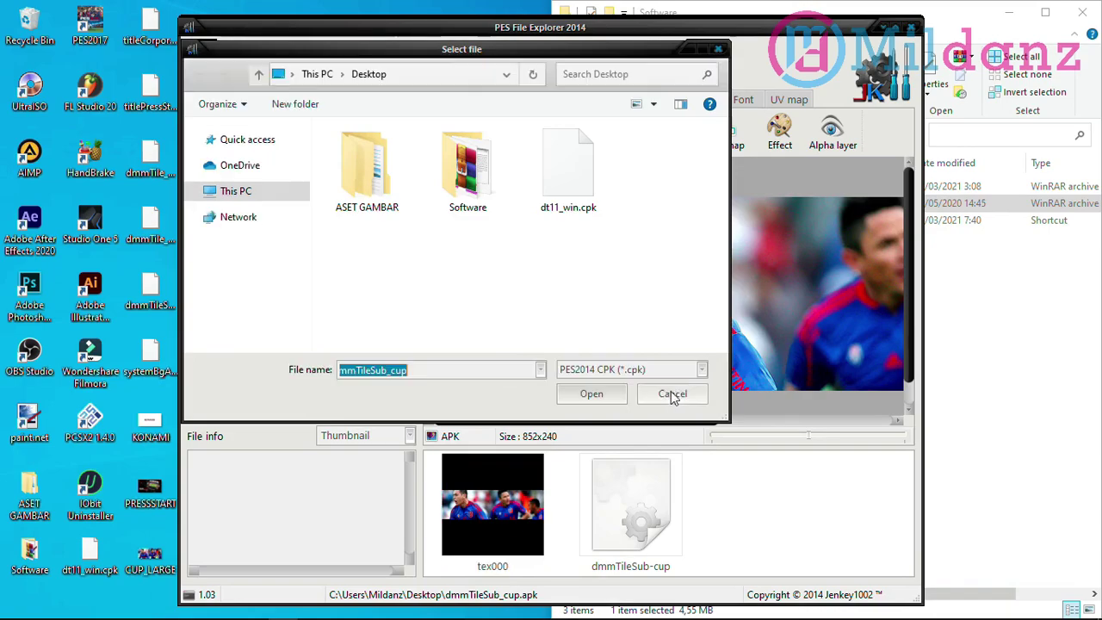
{"action": "left_click", "coordinate": [664, 372]}
{"action": "left_click", "coordinate": [658, 172]}
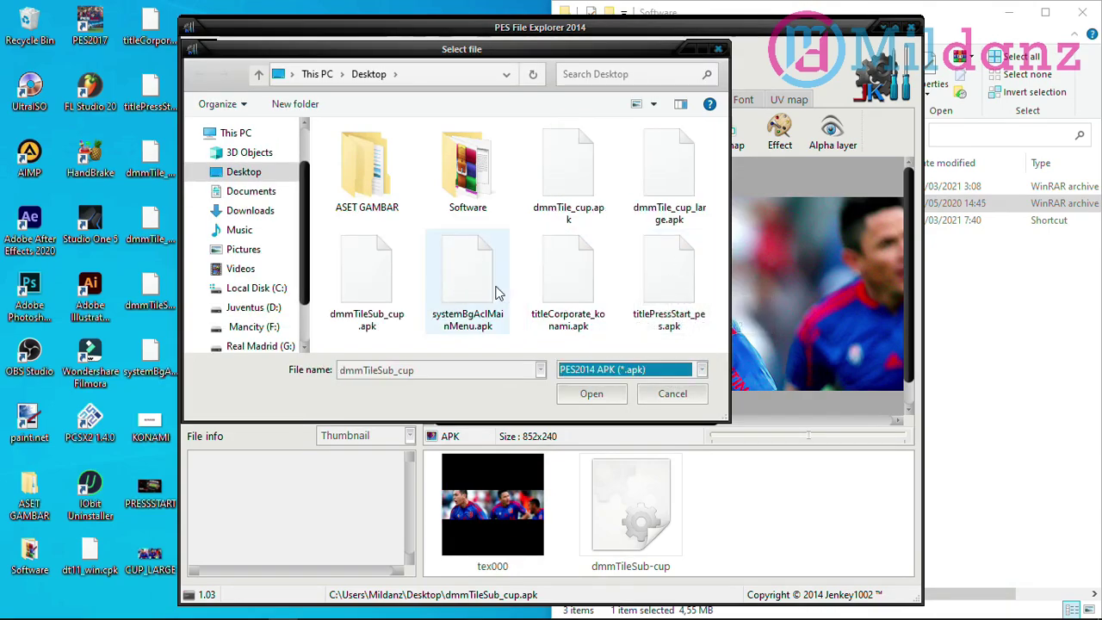
{"action": "left_click", "coordinate": [467, 280]}
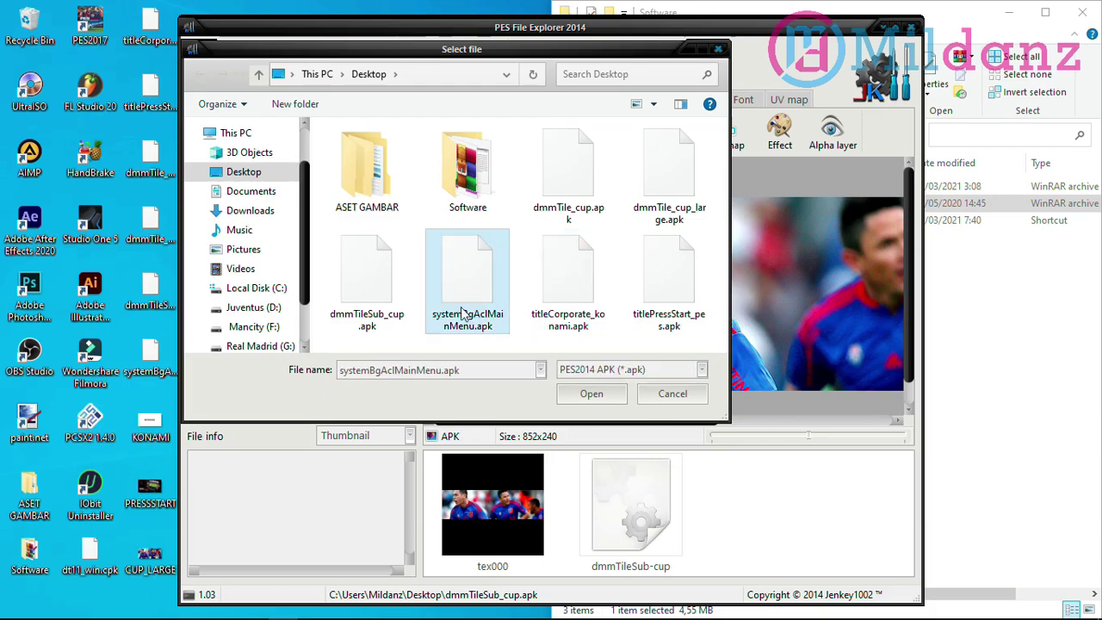
{"action": "left_click", "coordinate": [591, 393]}
Export the tex000 texture of the ACL main menu background to the desktop as a PNG named BG ACL
{"action": "left_click_drag", "start_coordinate": [805, 439], "coordinate": [755, 443]}
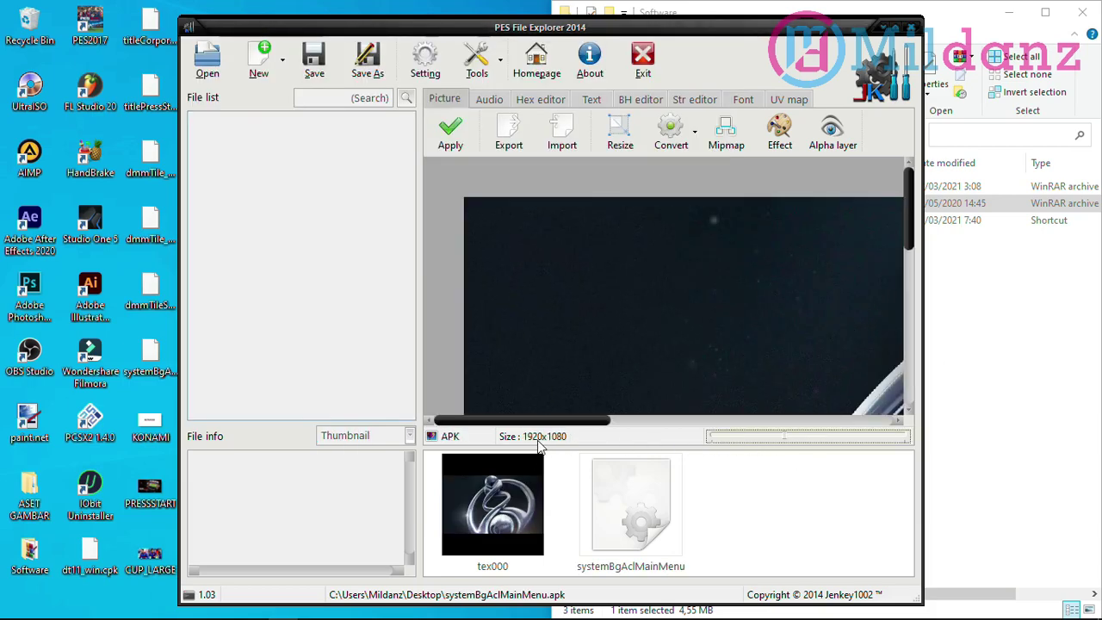
{"action": "left_click", "coordinate": [509, 136]}
{"action": "type", "text": "BG AC"}
{"action": "left_click", "coordinate": [591, 393]}
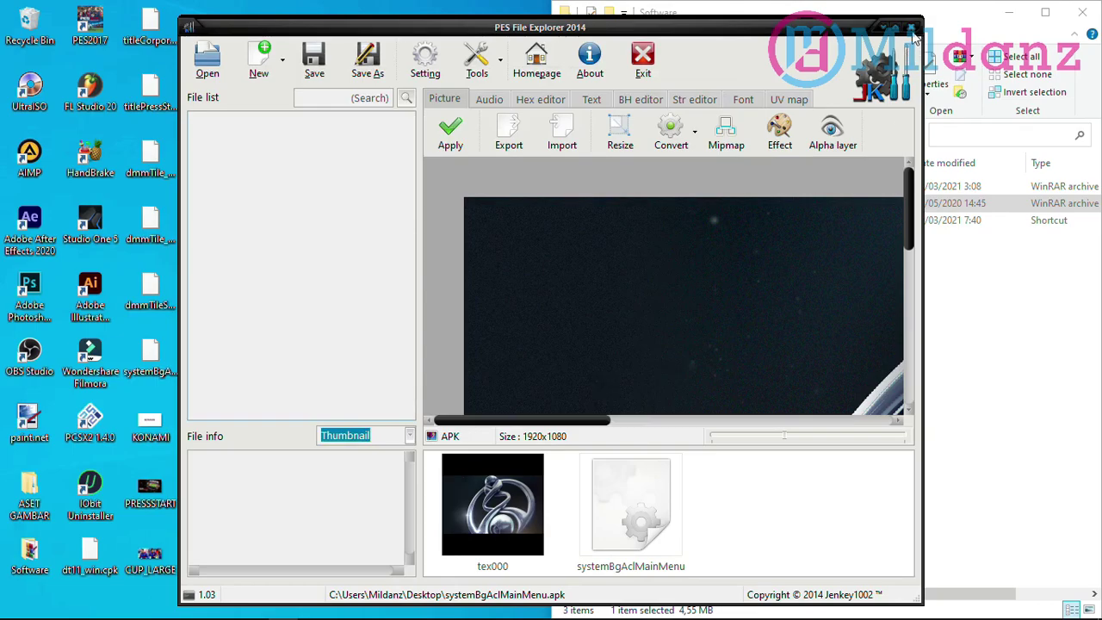
Close PES File Explorer, and bring the Edit Grfik Menu notes to the front, clear of the exported images on the desktop
{"action": "left_click", "coordinate": [913, 32]}
{"action": "left_click", "coordinate": [905, 44]}
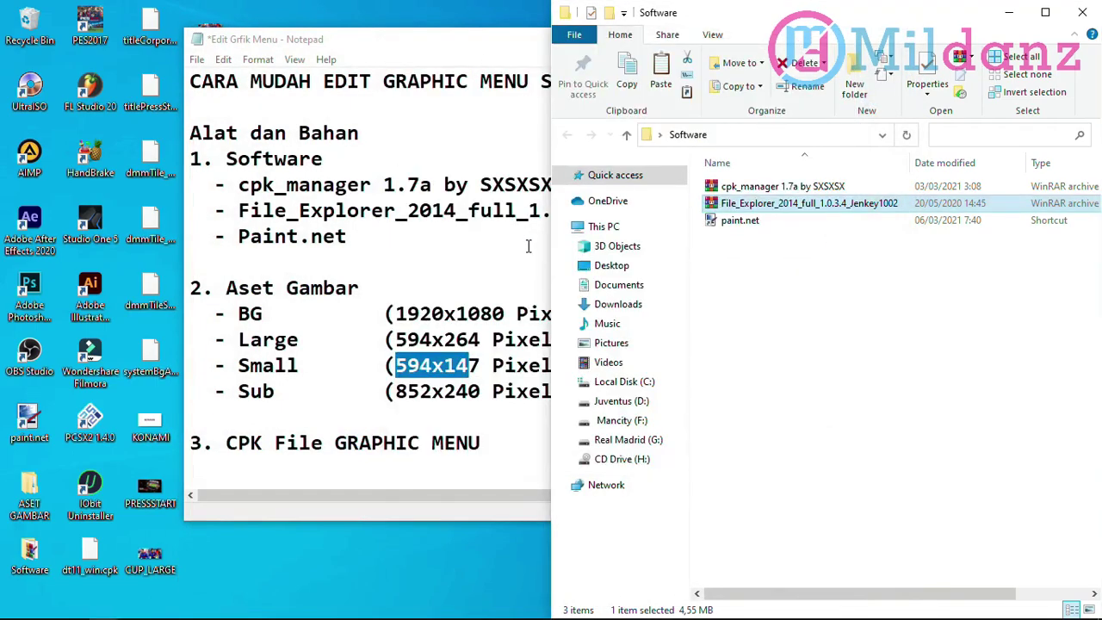
{"action": "left_click", "coordinate": [496, 278]}
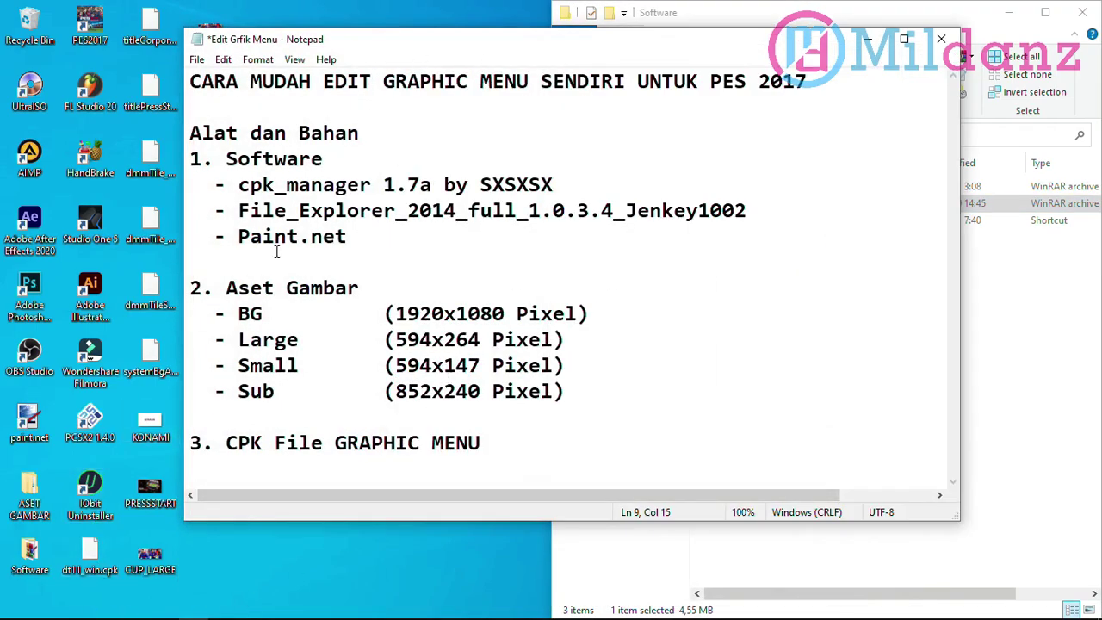
{"action": "left_click", "coordinate": [152, 426]}
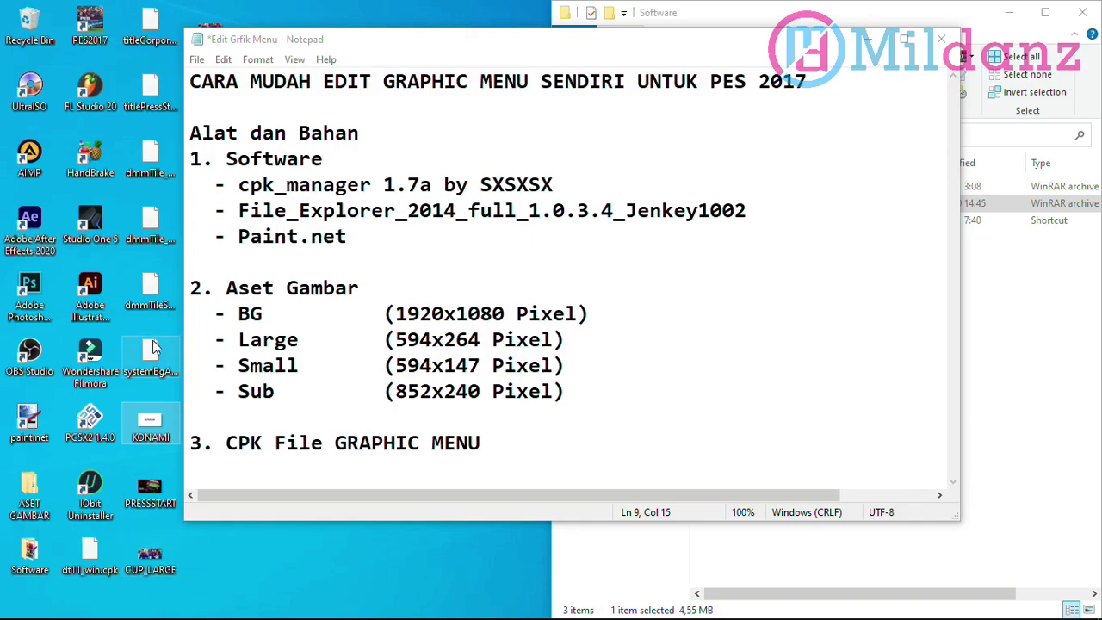
{"action": "left_click_drag", "start_coordinate": [517, 49], "coordinate": [622, 31]}
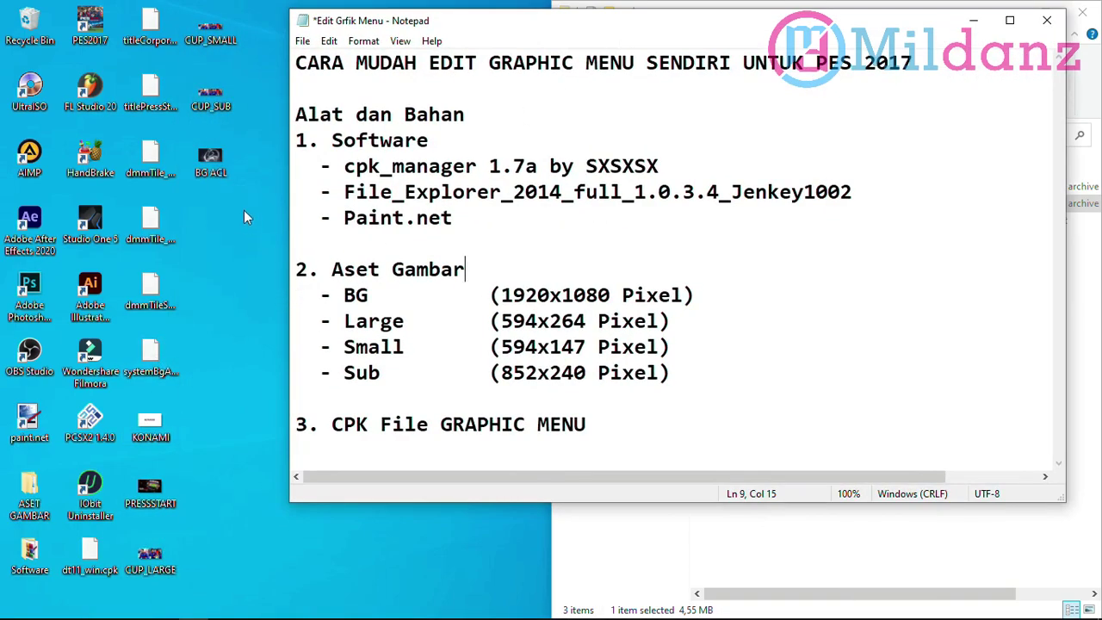
Check the exported PNG images on the desktop, including PRESSSTART and CUP_LARGE
{"action": "left_click", "coordinate": [153, 512]}
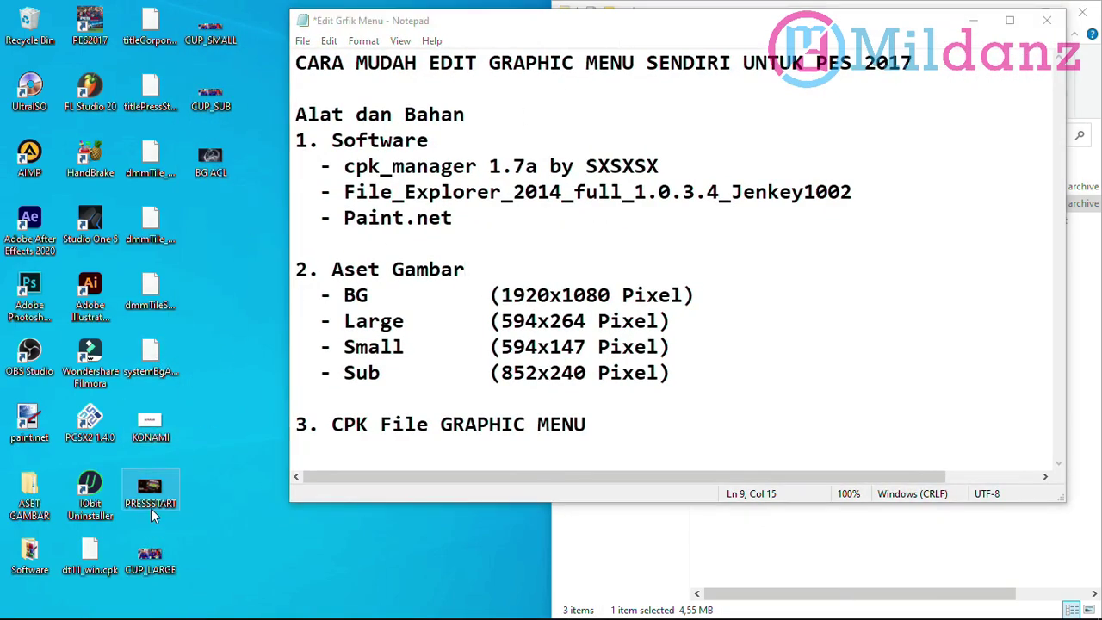
{"action": "left_click", "coordinate": [149, 558]}
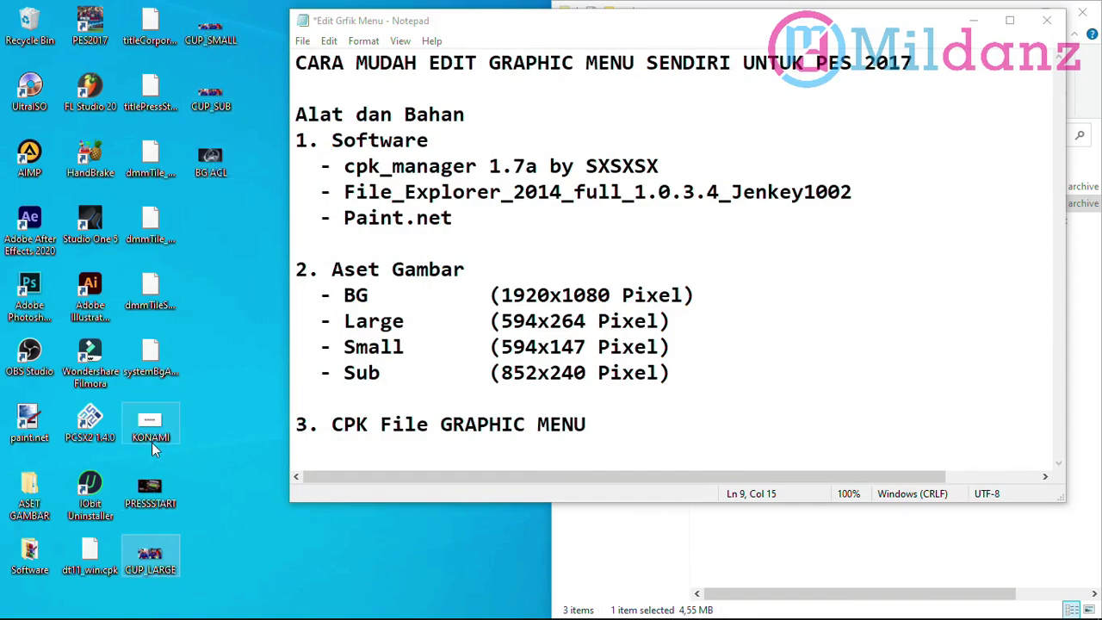
{"action": "left_click", "coordinate": [152, 499]}
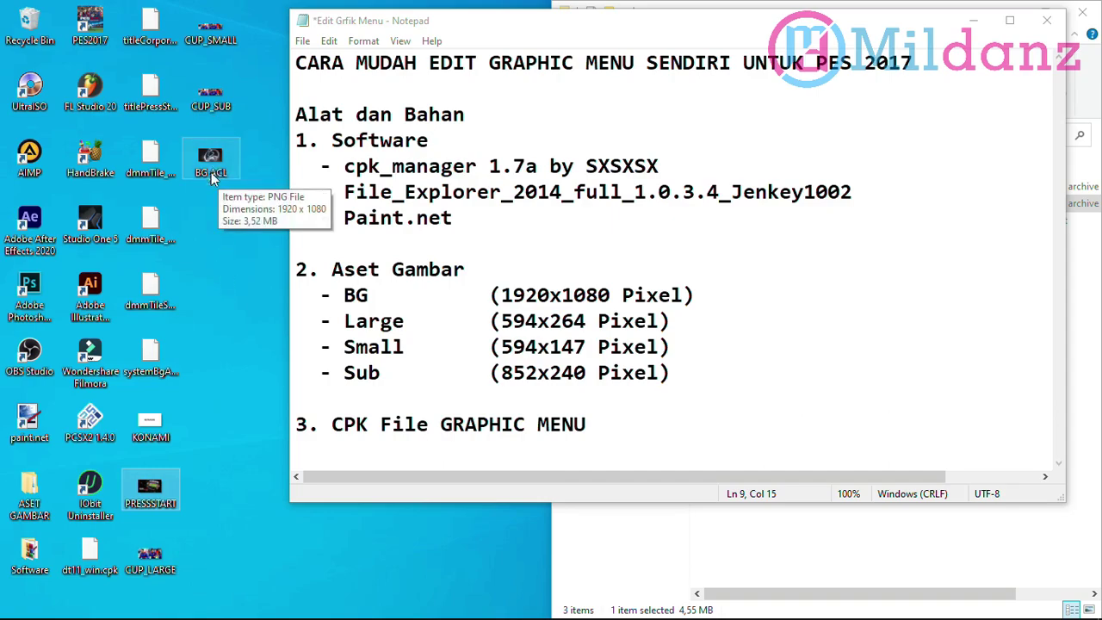
View the prepared background images KONAMI, BG 1 and BG All in the 1 BG folder under ASET GAMBAR > PNG
{"action": "double_click", "coordinate": [29, 500]}
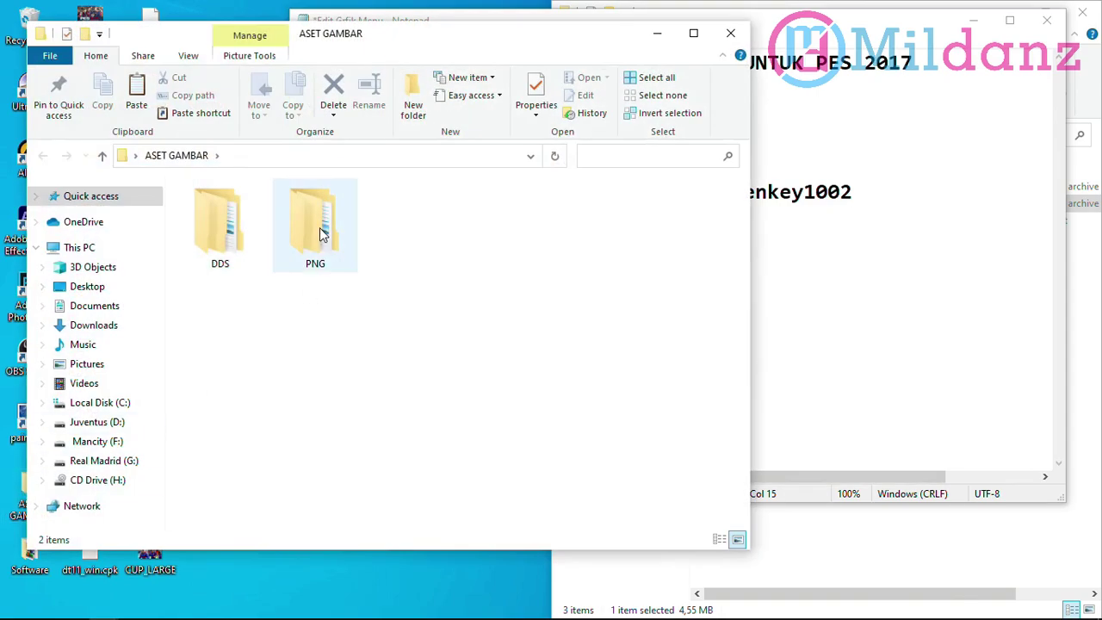
{"action": "double_click", "coordinate": [320, 228]}
{"action": "double_click", "coordinate": [224, 219]}
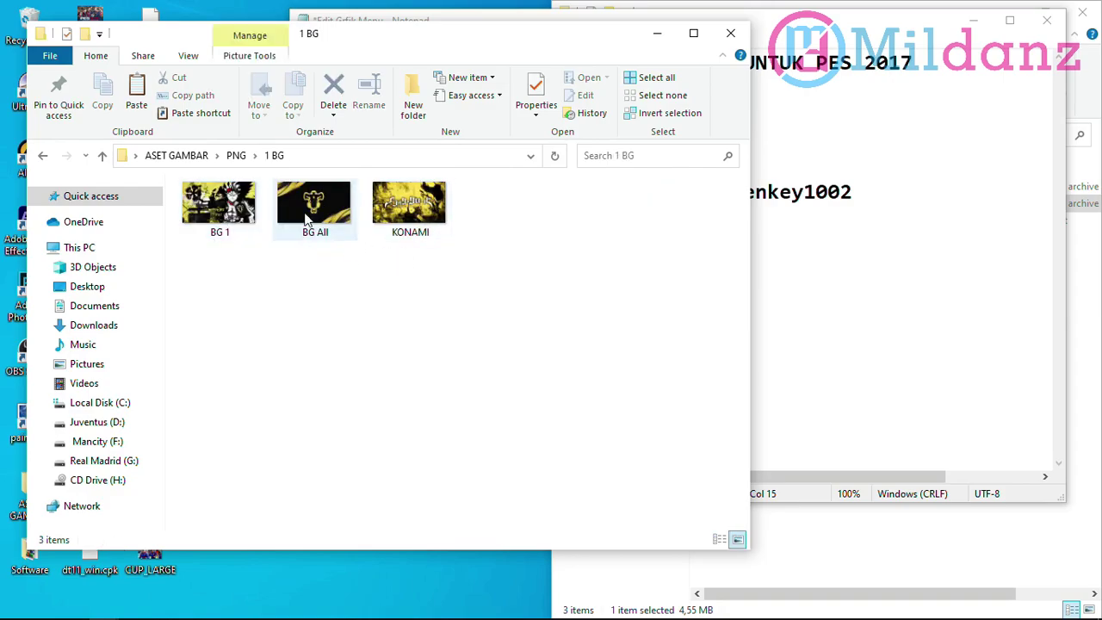
{"action": "left_click", "coordinate": [416, 219]}
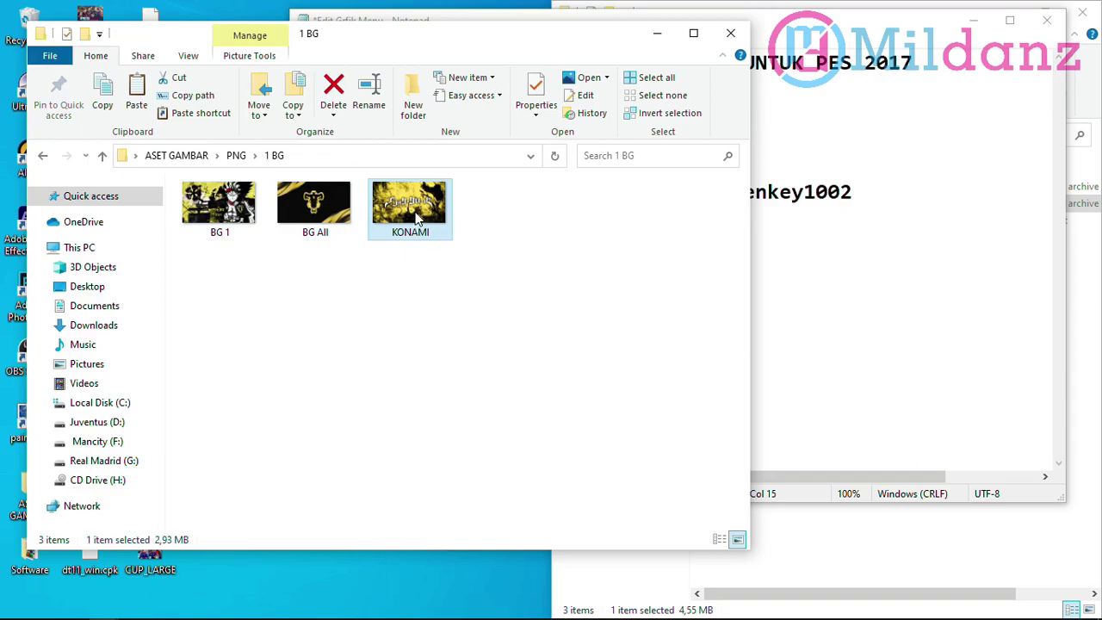
{"action": "double_click", "coordinate": [416, 219]}
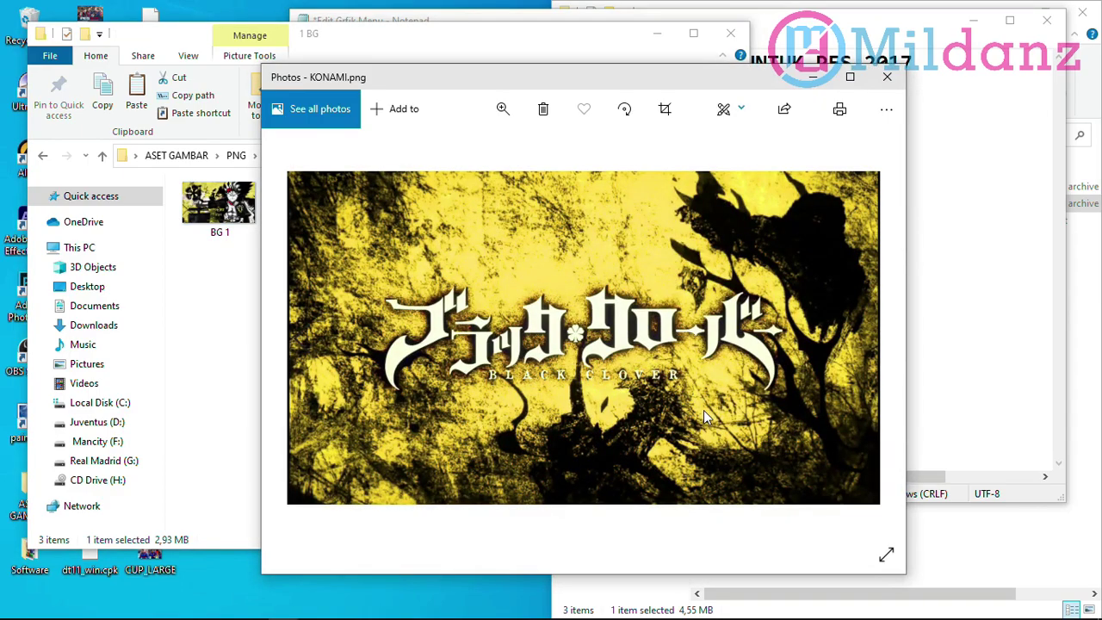
{"action": "left_click", "coordinate": [887, 76]}
{"action": "left_click", "coordinate": [226, 216]}
{"action": "double_click", "coordinate": [226, 216]}
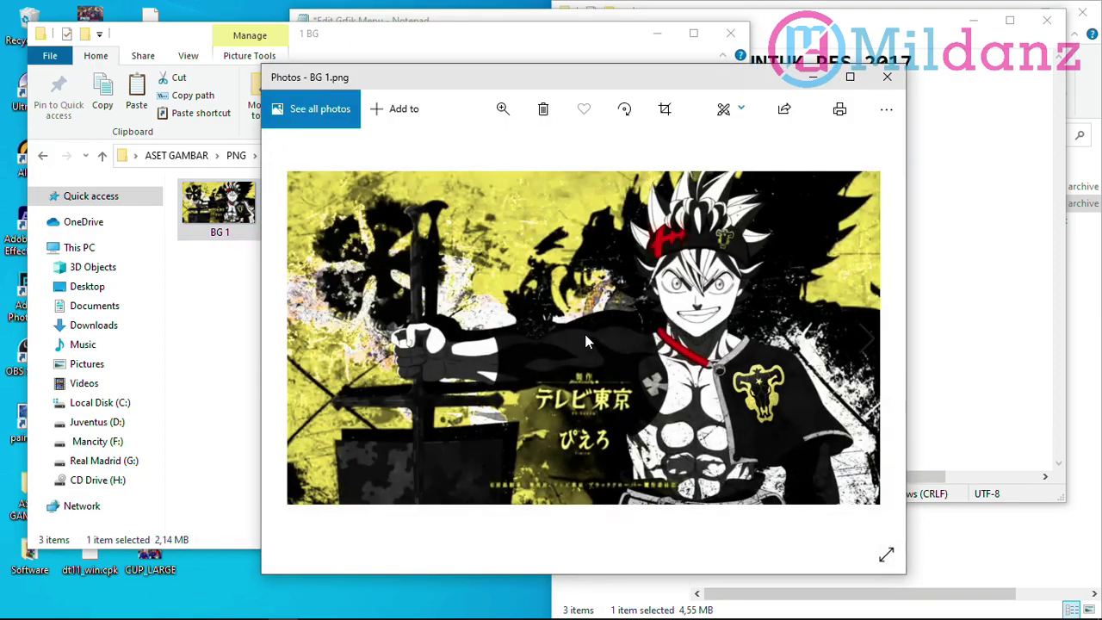
{"action": "left_click", "coordinate": [887, 77]}
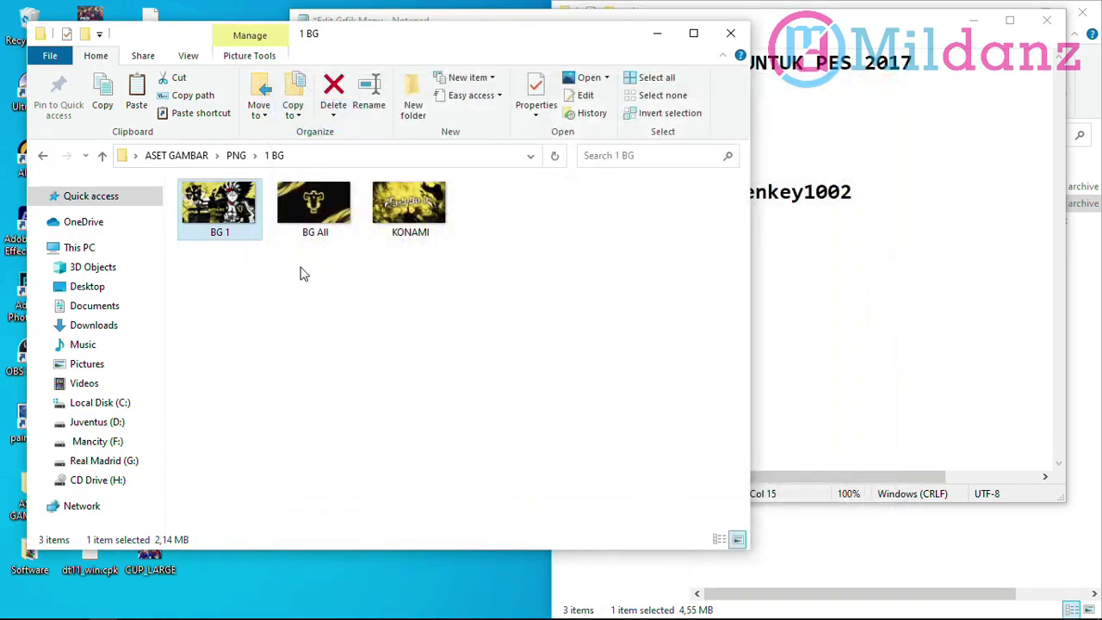
{"action": "double_click", "coordinate": [326, 211]}
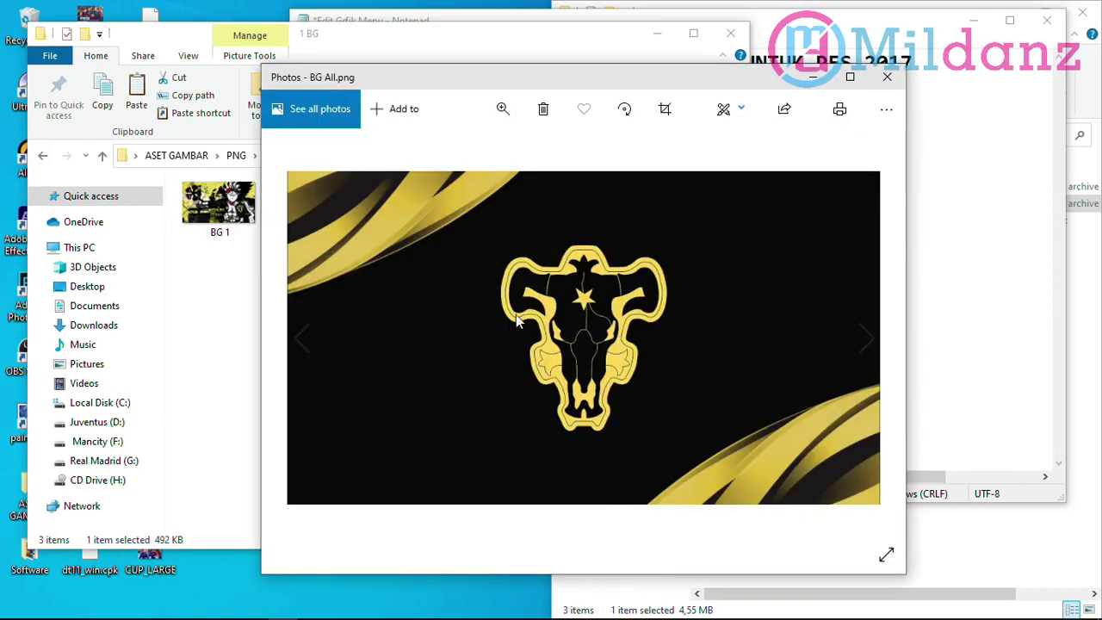
{"action": "left_click", "coordinate": [886, 76]}
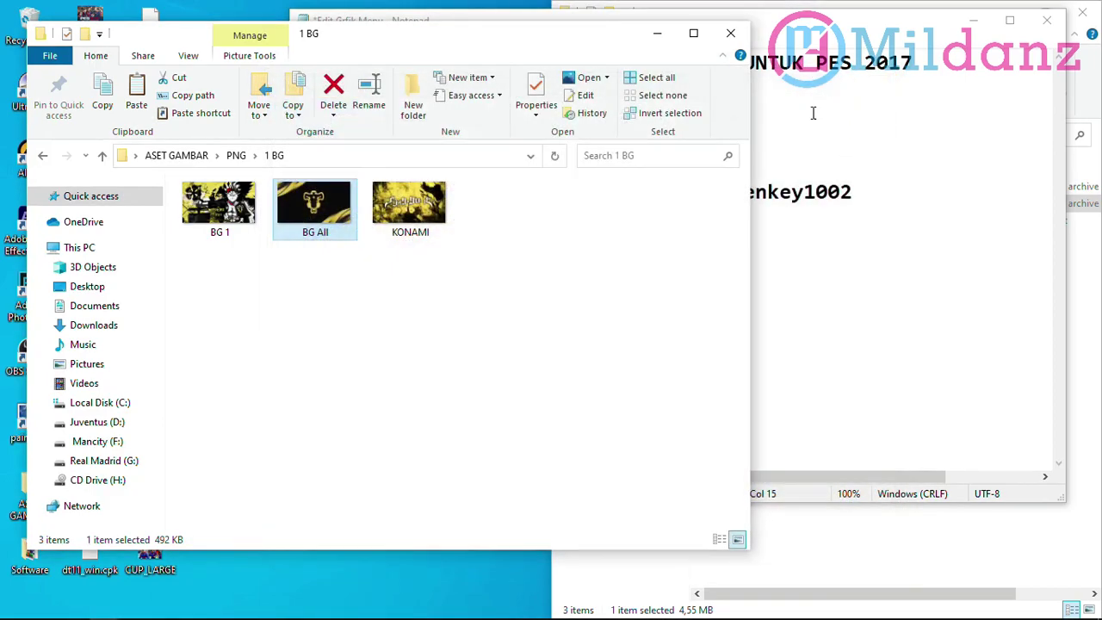
View the prepared BG CUP LARGE image in the 2 Large folder of the PNG assets
{"action": "left_click", "coordinate": [42, 156]}
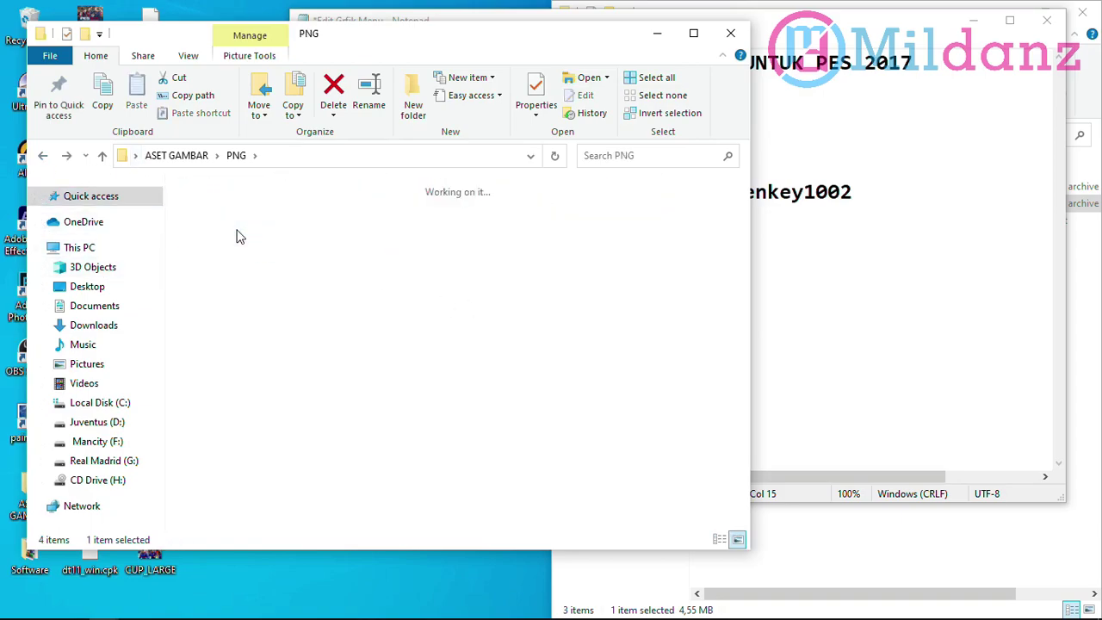
{"action": "double_click", "coordinate": [241, 239]}
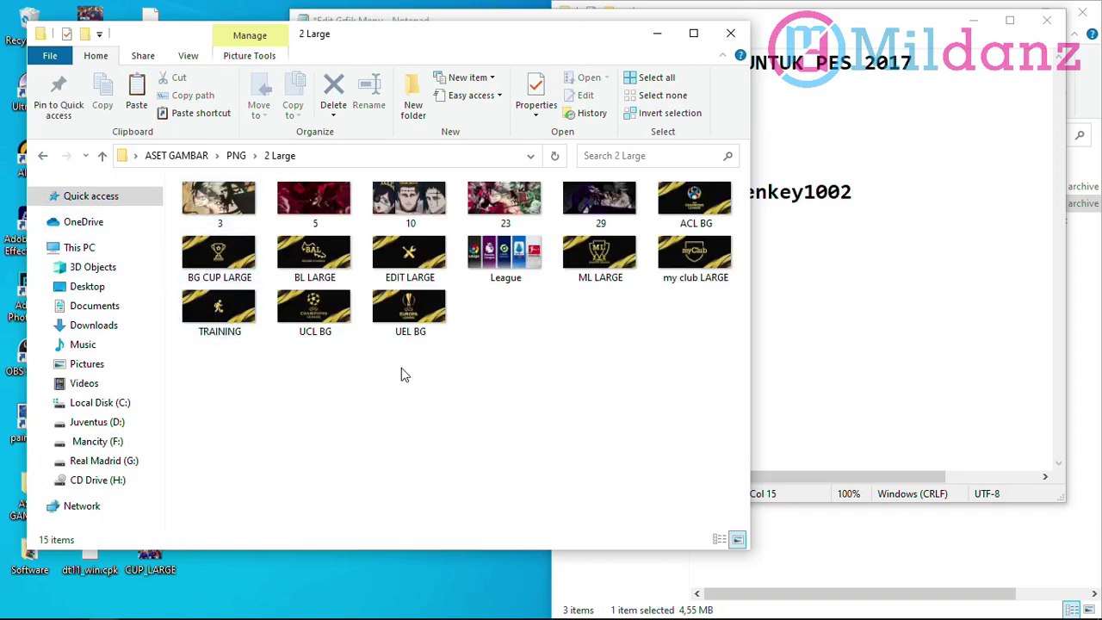
{"action": "double_click", "coordinate": [222, 270]}
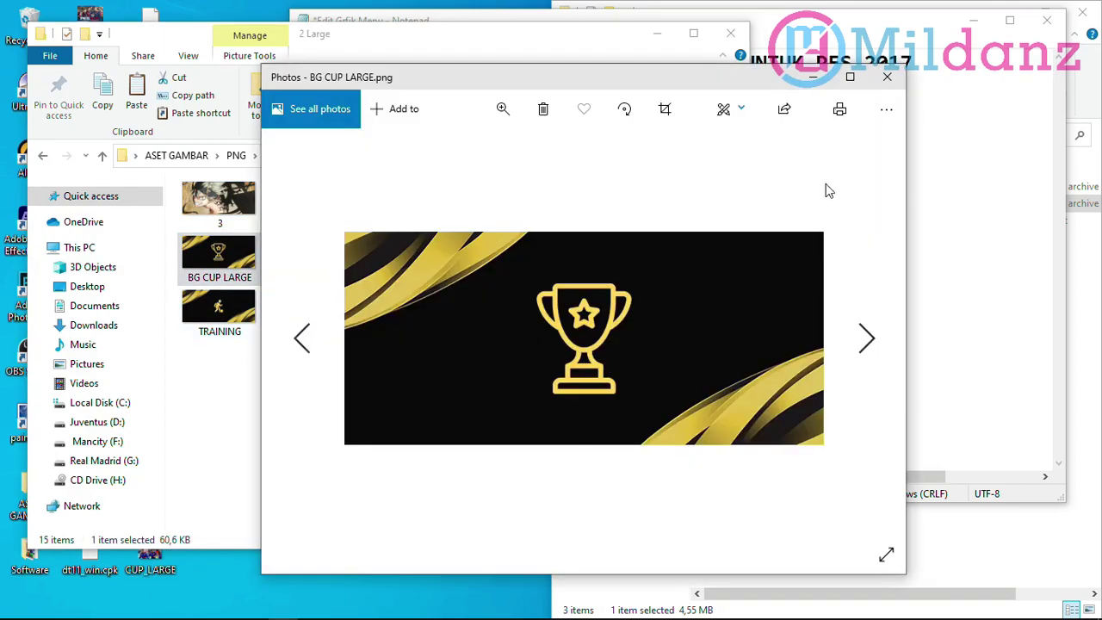
{"action": "left_click", "coordinate": [886, 76]}
View the prepared Cup Small image in the 3 Small folder of the PNG assets
{"action": "left_click", "coordinate": [45, 157]}
{"action": "double_click", "coordinate": [212, 241]}
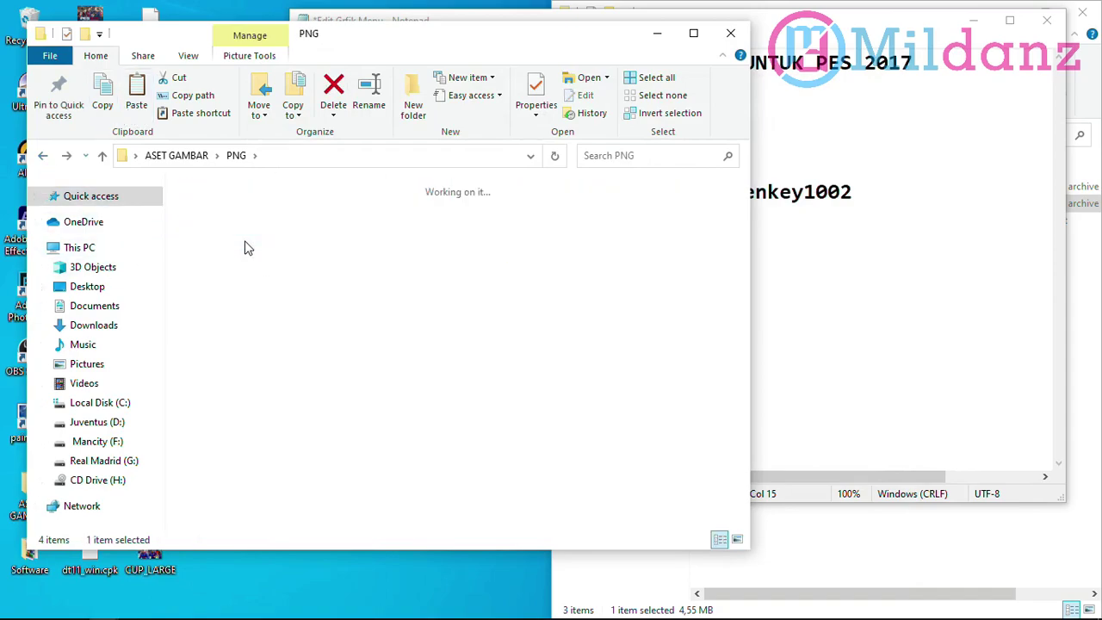
{"action": "double_click", "coordinate": [398, 200]}
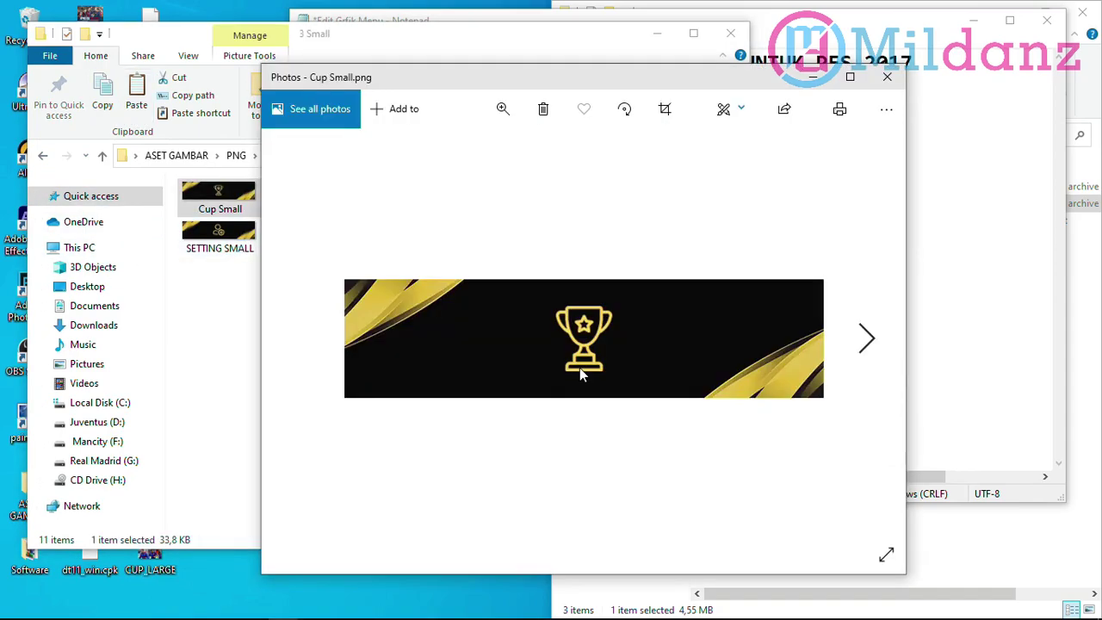
{"action": "left_click", "coordinate": [887, 76]}
View the prepared SUB BG CUP image in the 4 Sub folder of the PNG assets
{"action": "left_click", "coordinate": [45, 155]}
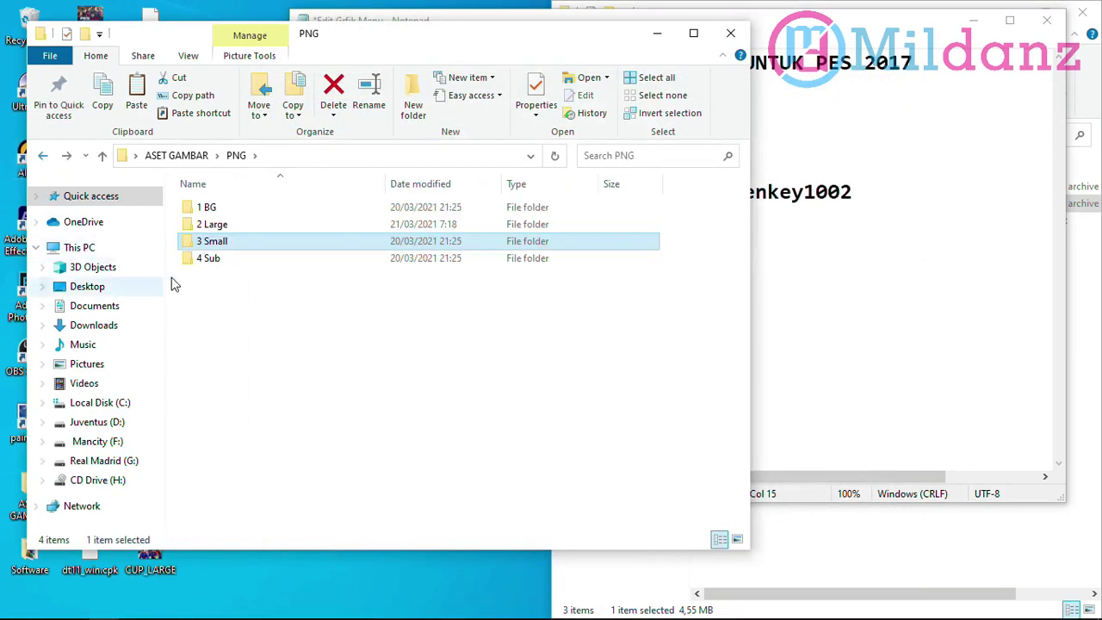
{"action": "double_click", "coordinate": [219, 259]}
{"action": "double_click", "coordinate": [410, 196]}
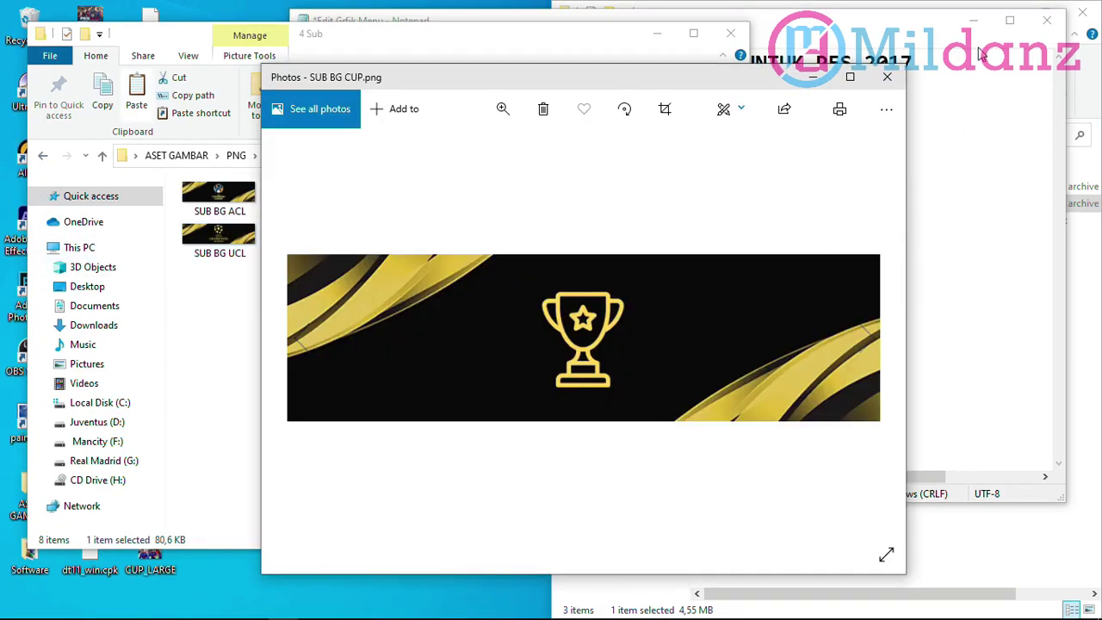
{"action": "left_click", "coordinate": [905, 78]}
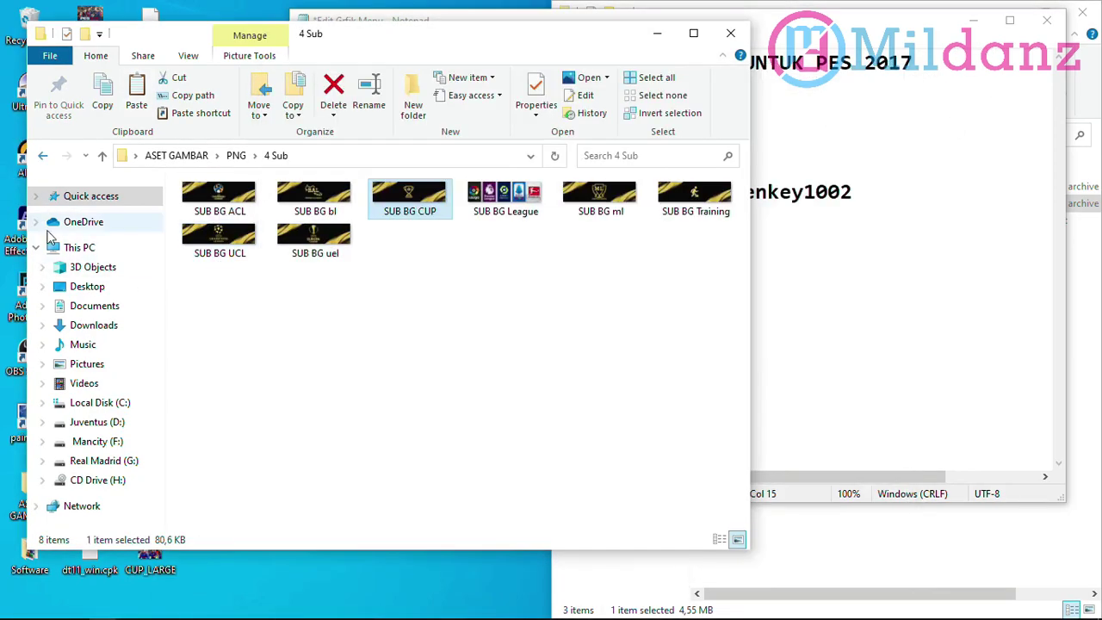
Look through the DDS asset folder, including its 2 Large subfolder, and return to the ASET GAMBAR folder
{"action": "left_click", "coordinate": [44, 156]}
{"action": "left_click_drag", "start_coordinate": [412, 43], "coordinate": [480, 44]}
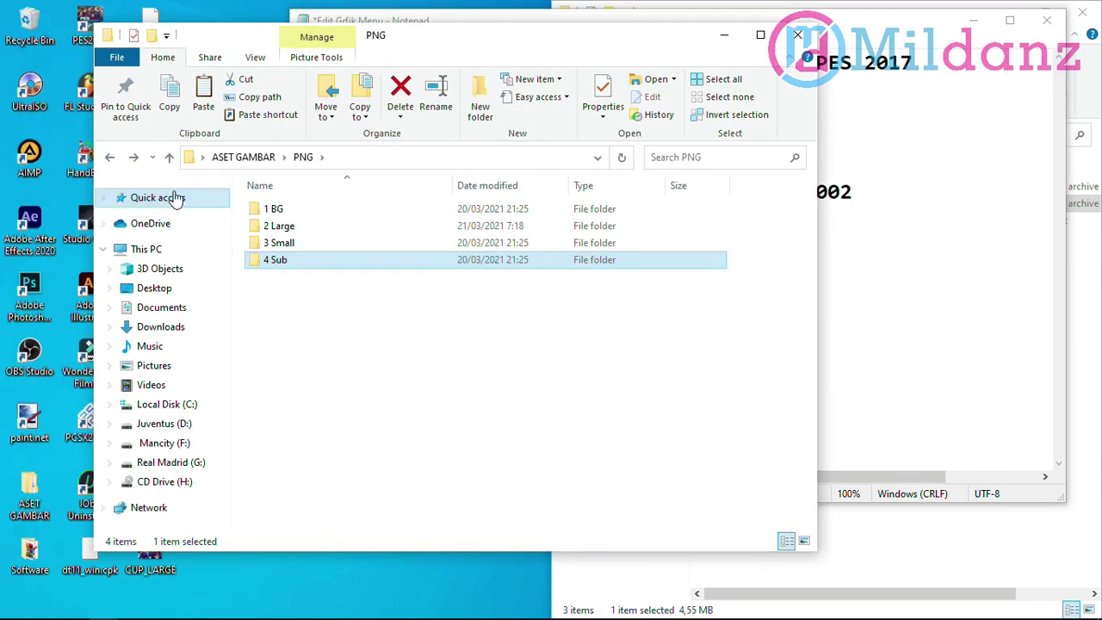
{"action": "left_click", "coordinate": [109, 157]}
{"action": "double_click", "coordinate": [292, 229]}
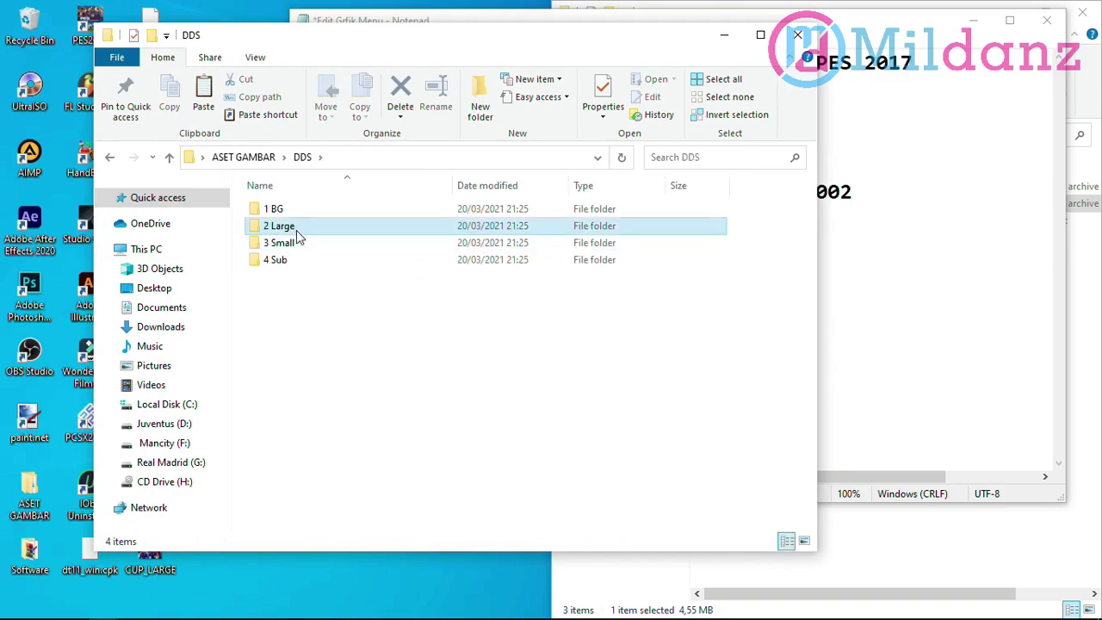
{"action": "double_click", "coordinate": [296, 229]}
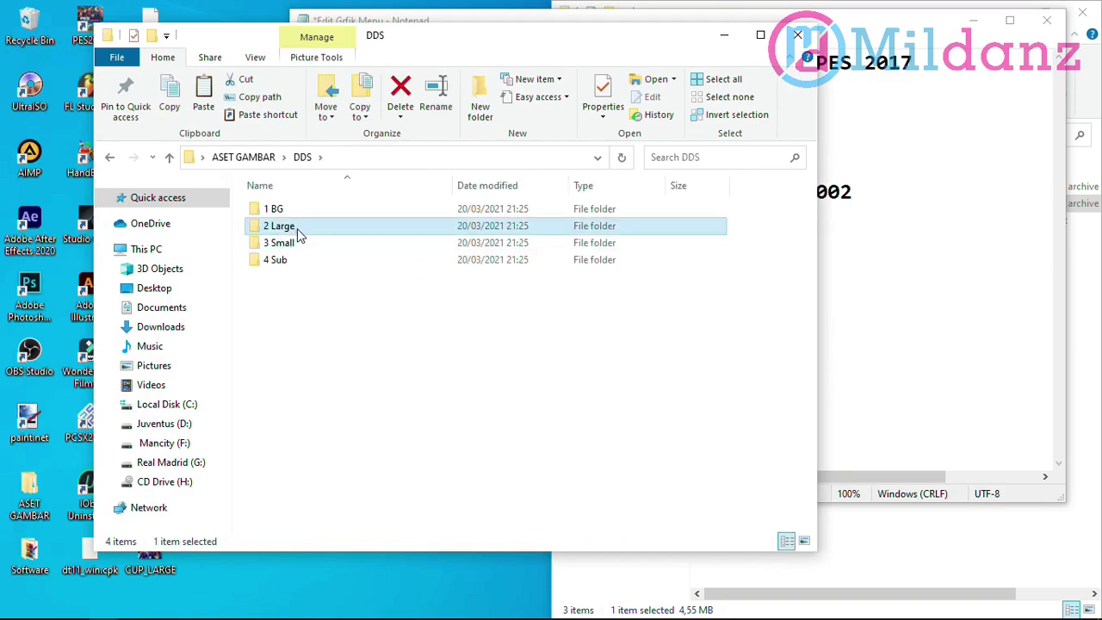
{"action": "left_click", "coordinate": [170, 160]}
{"action": "left_click", "coordinate": [169, 162]}
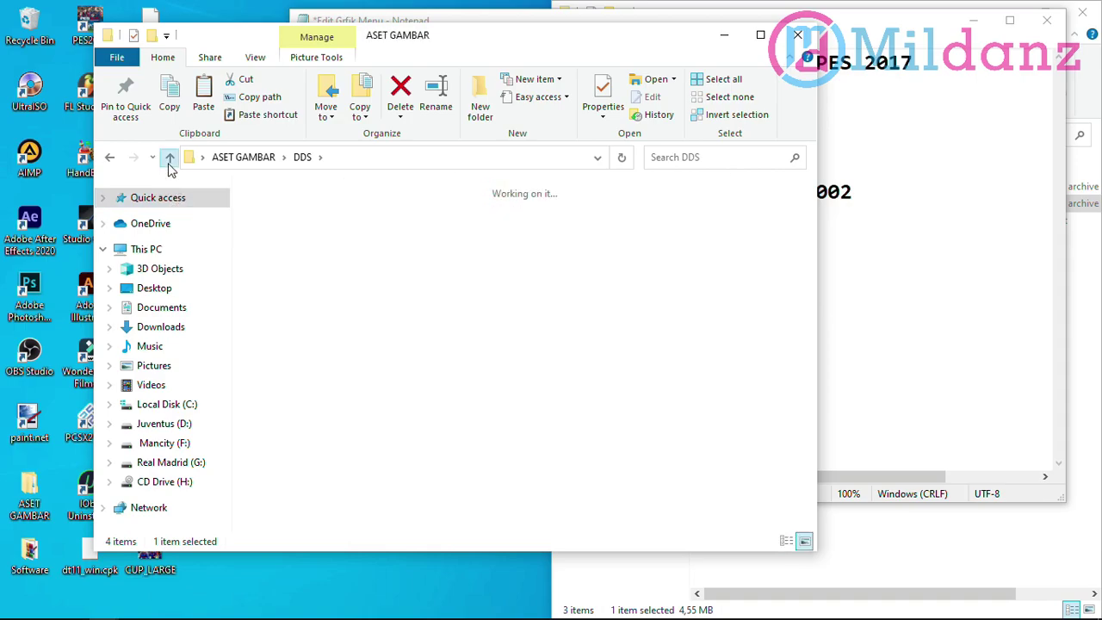
Move the ASET GAMBAR window clear of the desktop icons and launch paint.net
{"action": "left_click_drag", "start_coordinate": [551, 67], "coordinate": [696, 38]}
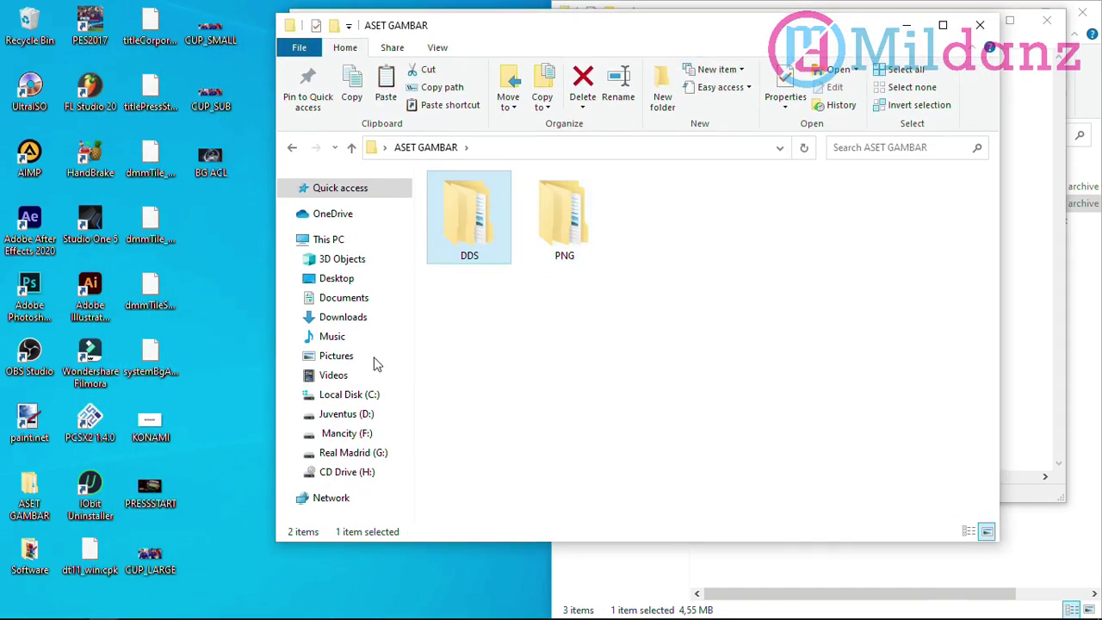
{"action": "double_click", "coordinate": [28, 422]}
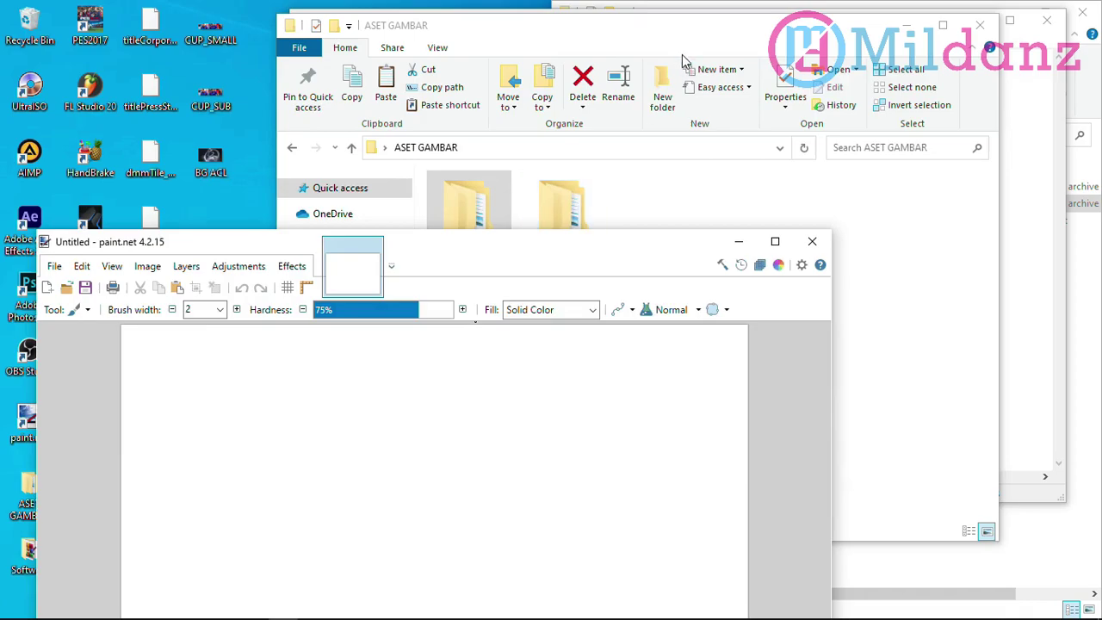
Arrange paint.net and the ASET GAMBAR window side by side and open the 1 BG subfolder of the PNG assets
{"action": "left_click", "coordinate": [917, 248]}
{"action": "key", "text": "super+Right"}
{"action": "left_click", "coordinate": [195, 153]}
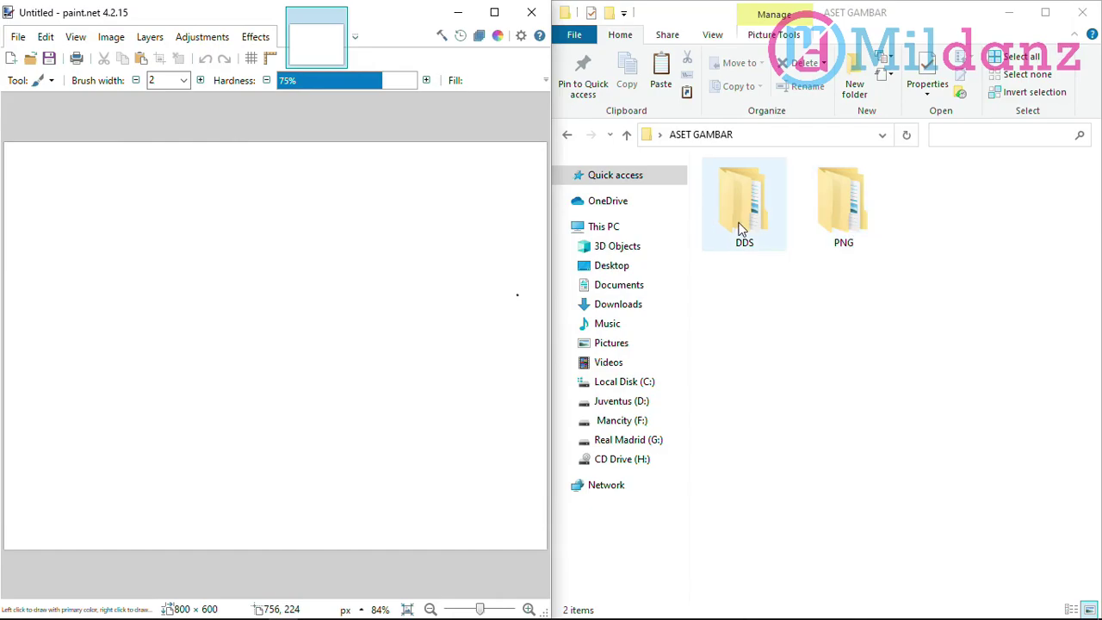
{"action": "double_click", "coordinate": [847, 222]}
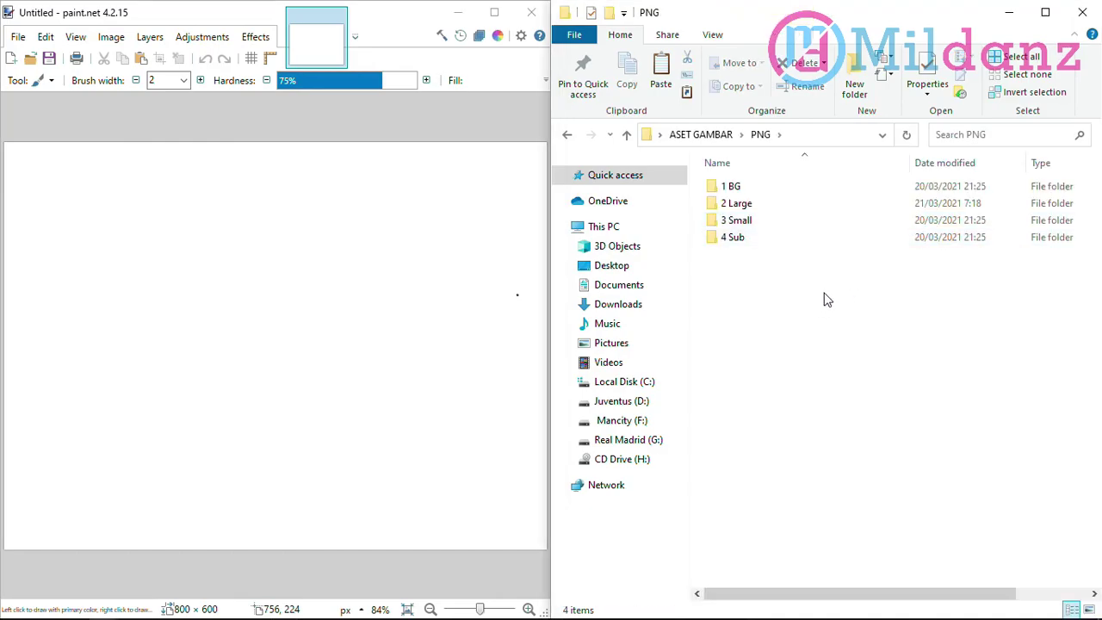
{"action": "double_click", "coordinate": [773, 187]}
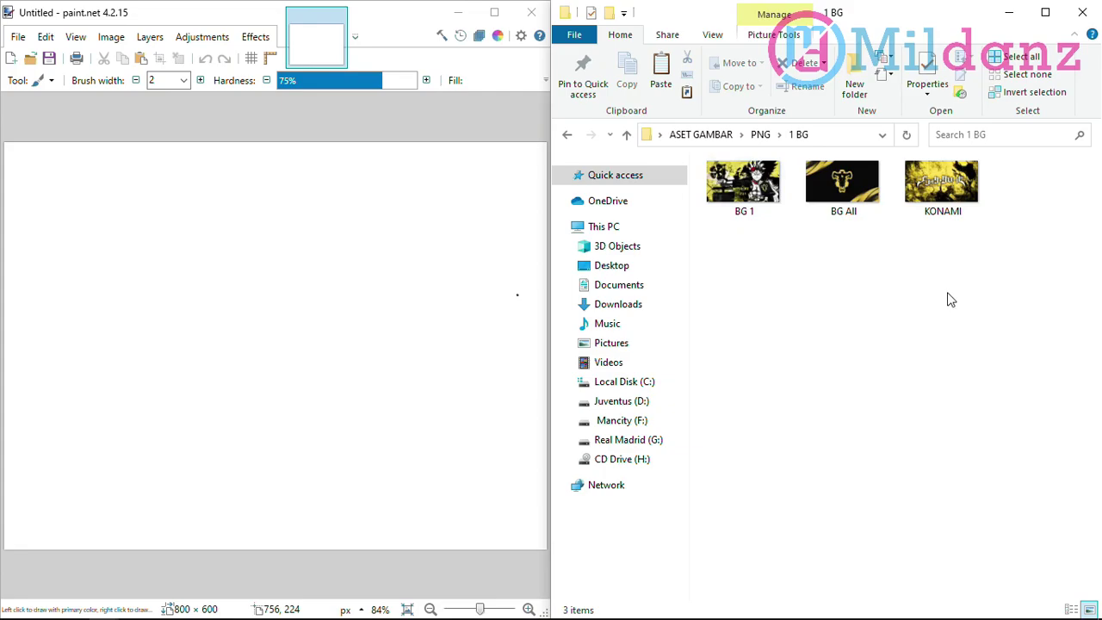
Open the KONAMI image from the 1 BG folder in paint.net as its own image
{"action": "left_click", "coordinate": [937, 205]}
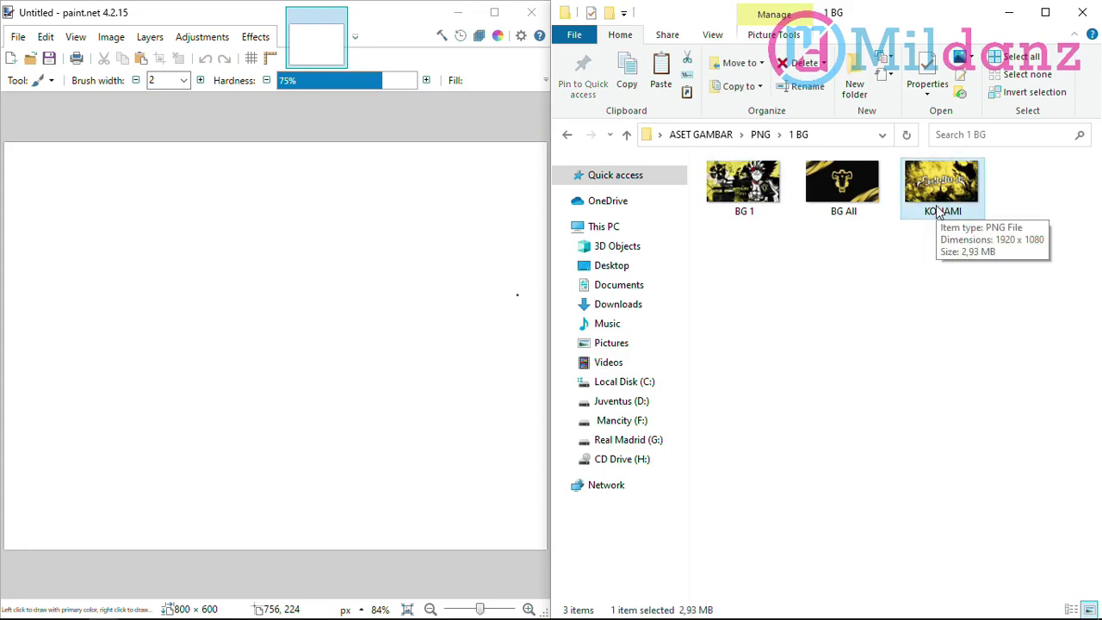
{"action": "left_click_drag", "start_coordinate": [938, 206], "coordinate": [388, 344]}
{"action": "left_click_drag", "start_coordinate": [517, 295], "coordinate": [300, 286]}
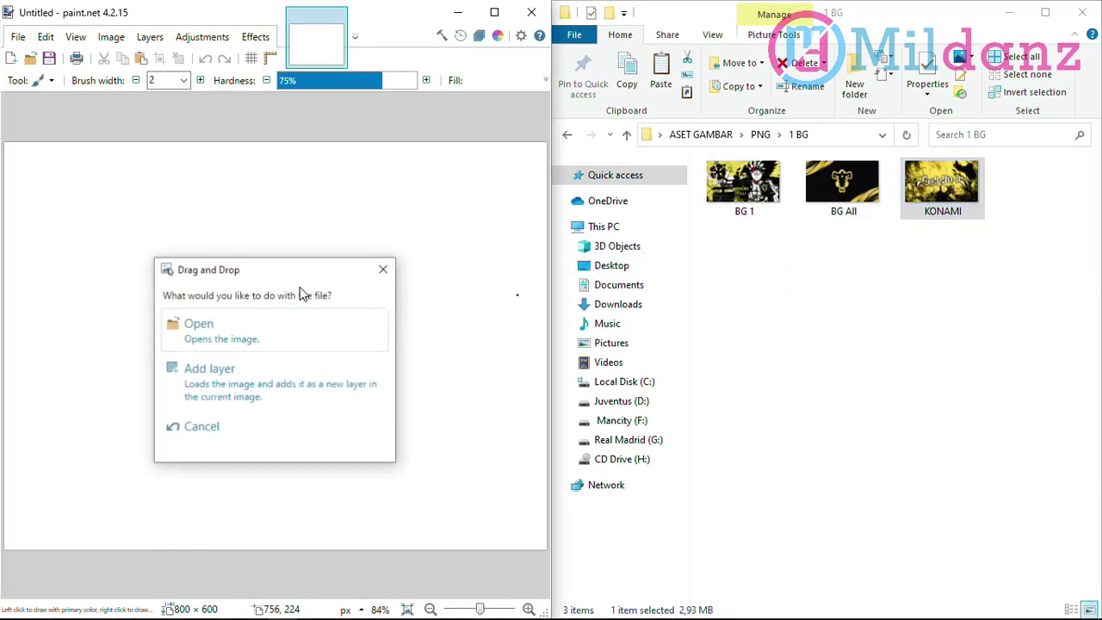
{"action": "left_click", "coordinate": [288, 335]}
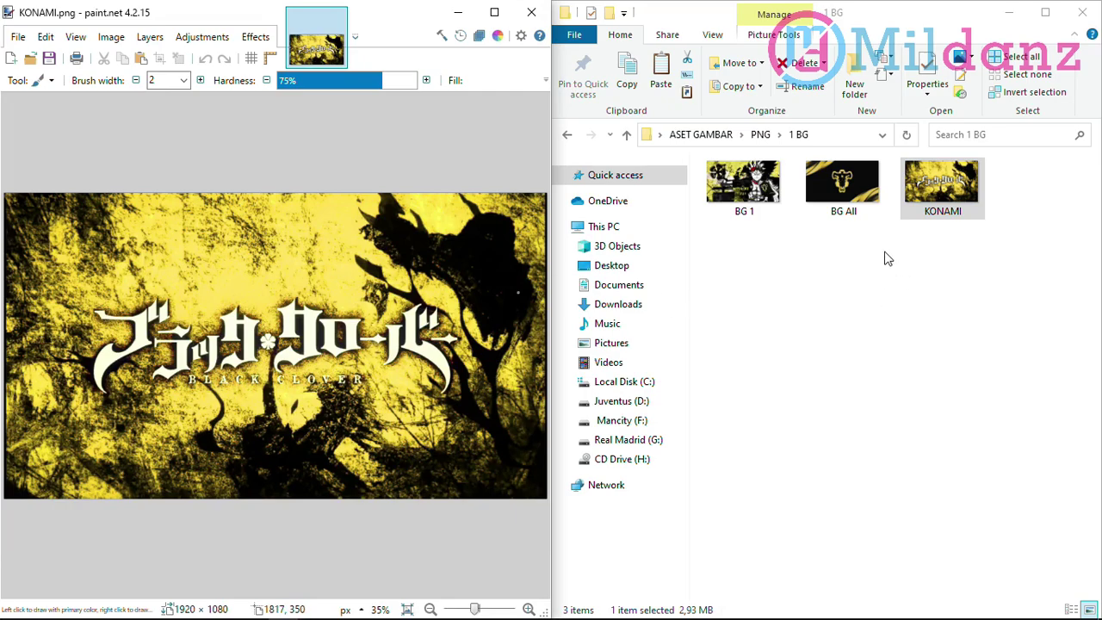
Open the BG 1 and BG All images from the 1 BG folder together in paint.net
{"action": "left_click", "coordinate": [777, 196]}
{"action": "left_click", "coordinate": [834, 200], "text": "ctrl"}
{"action": "left_click_drag", "start_coordinate": [839, 199], "coordinate": [333, 290]}
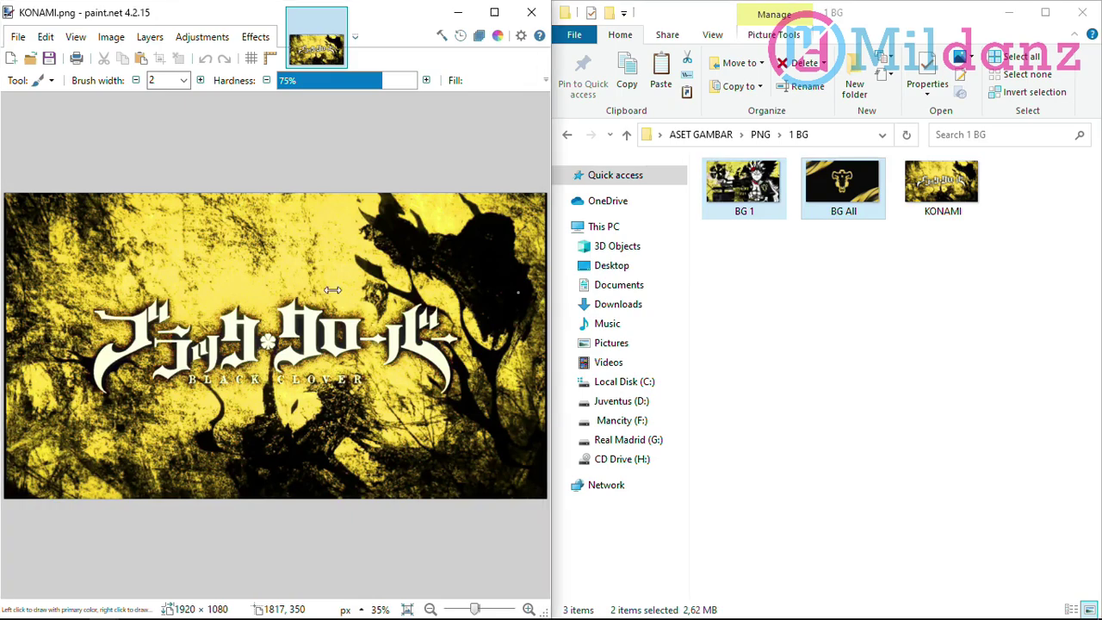
{"action": "left_click", "coordinate": [318, 322]}
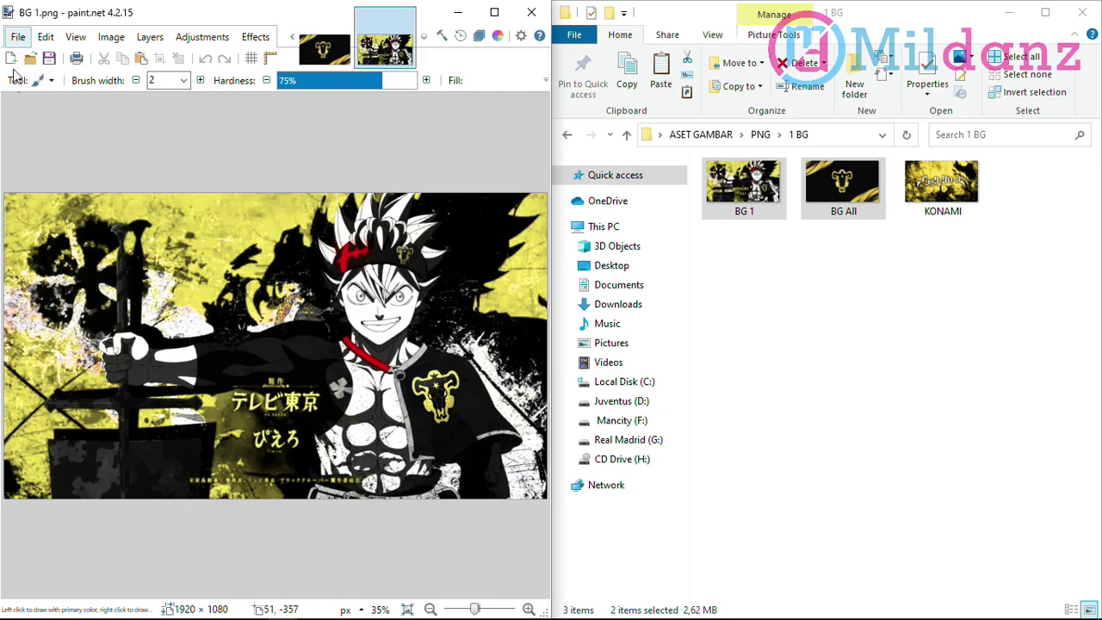
Save BG 1 into the 1 BG folder as a DirectDraw Surface (DDS) file in B8G8R8A8 (Linear, A8R8G8B8) format
{"action": "left_click", "coordinate": [822, 297]}
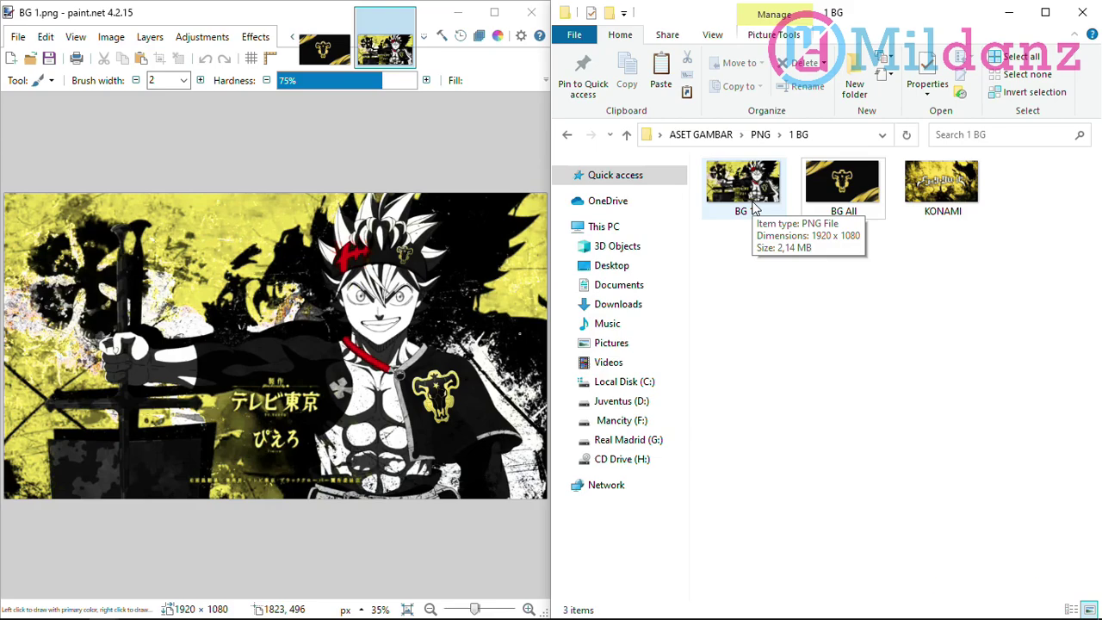
{"action": "left_click", "coordinate": [19, 45]}
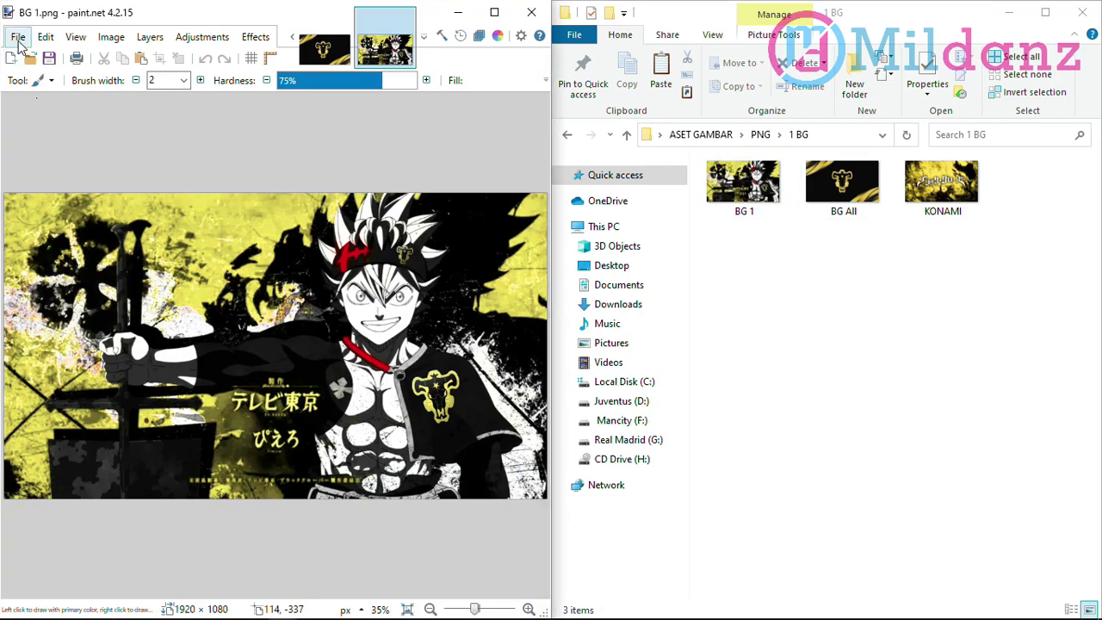
{"action": "left_click", "coordinate": [18, 38]}
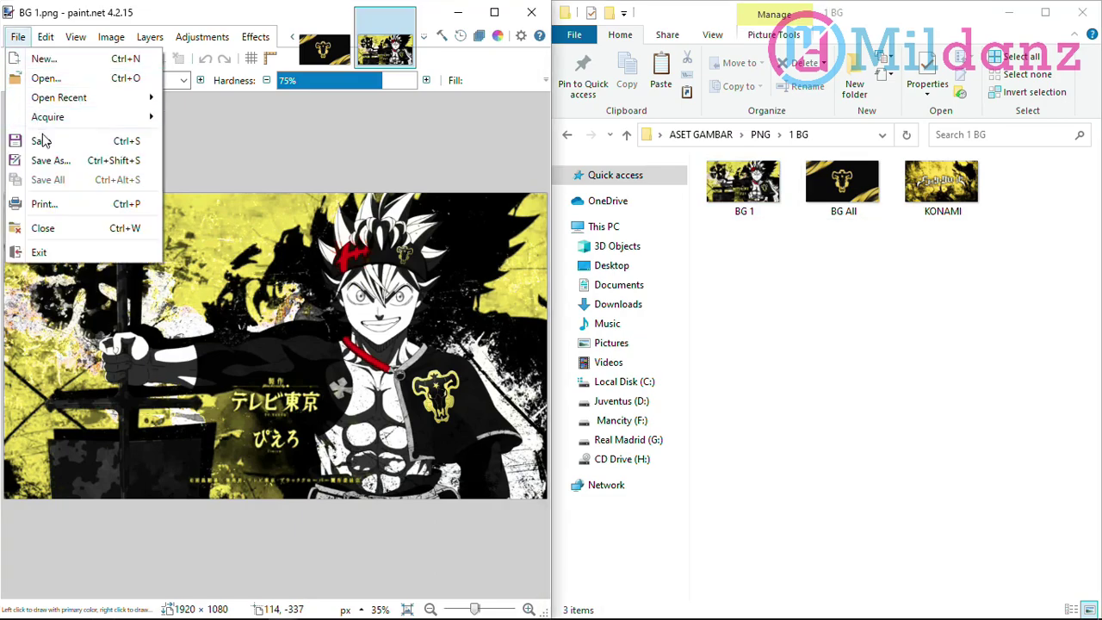
{"action": "left_click", "coordinate": [51, 160]}
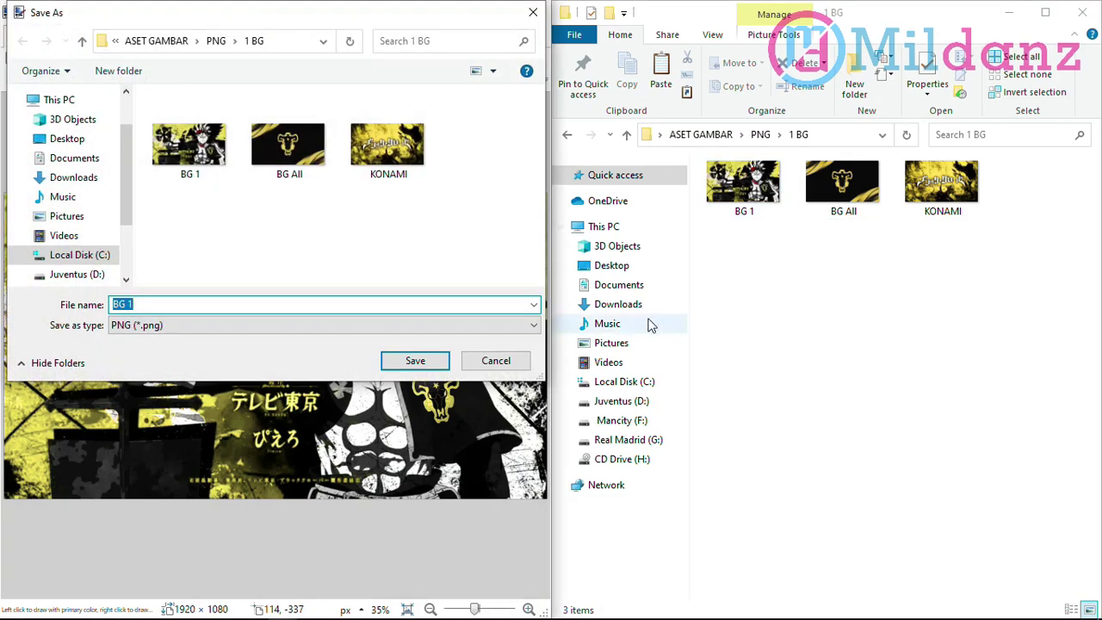
{"action": "left_click", "coordinate": [513, 326]}
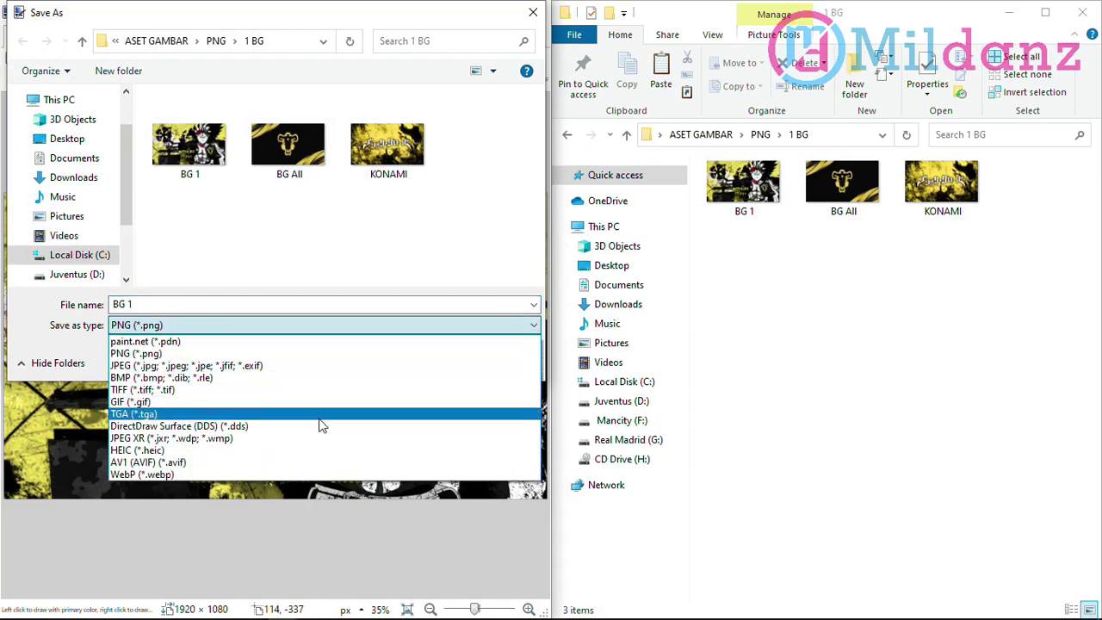
{"action": "left_click", "coordinate": [309, 426]}
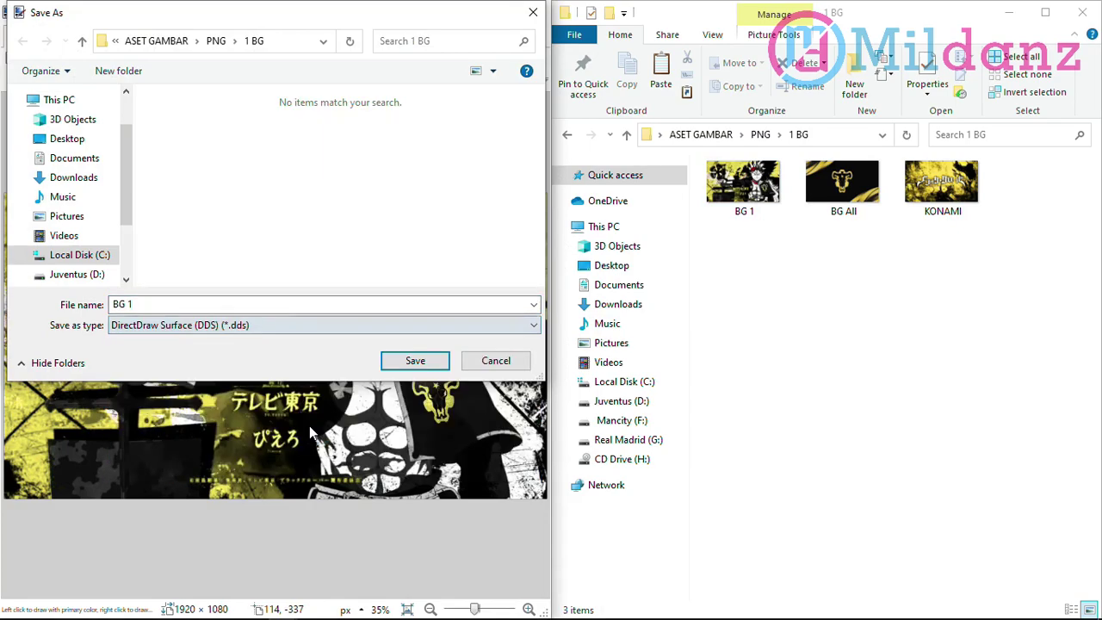
{"action": "left_click", "coordinate": [411, 357]}
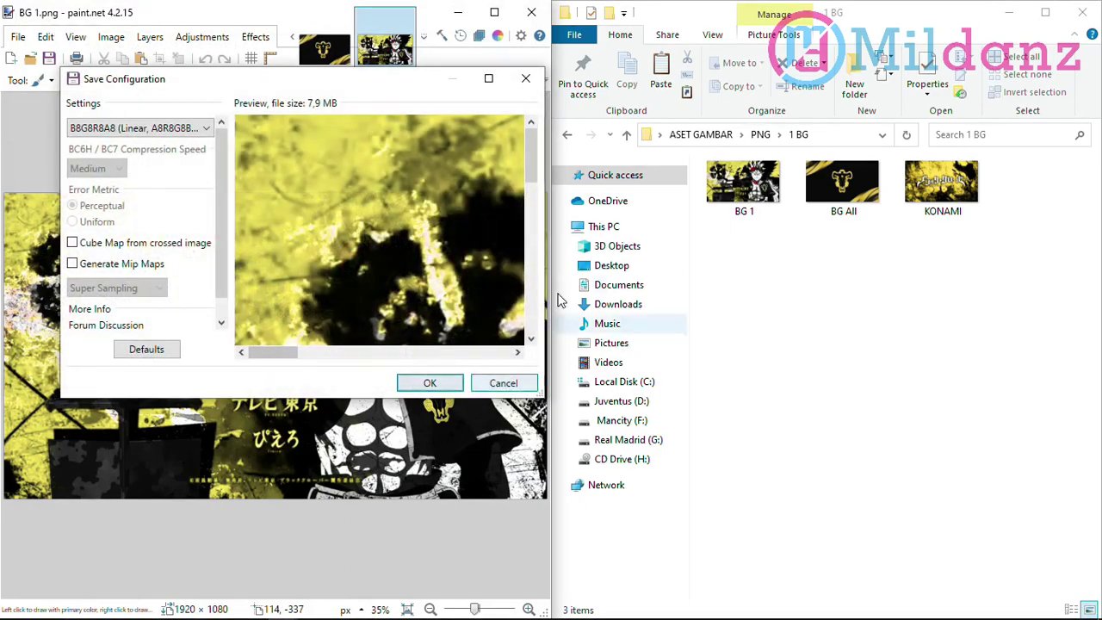
{"action": "left_click_drag", "start_coordinate": [365, 79], "coordinate": [575, 137]}
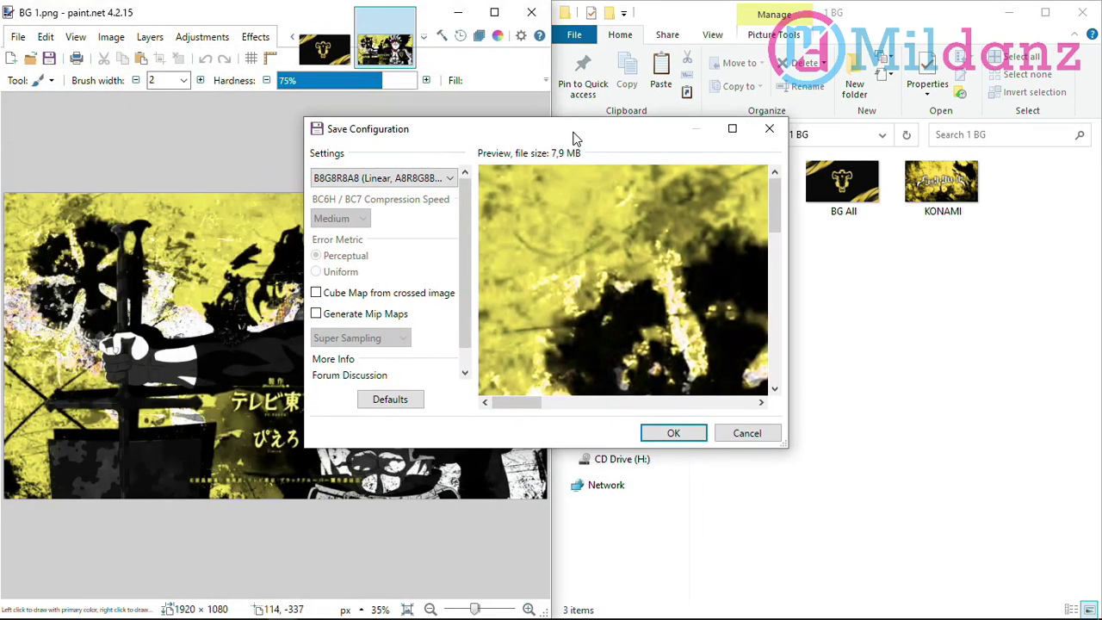
{"action": "left_click", "coordinate": [446, 181]}
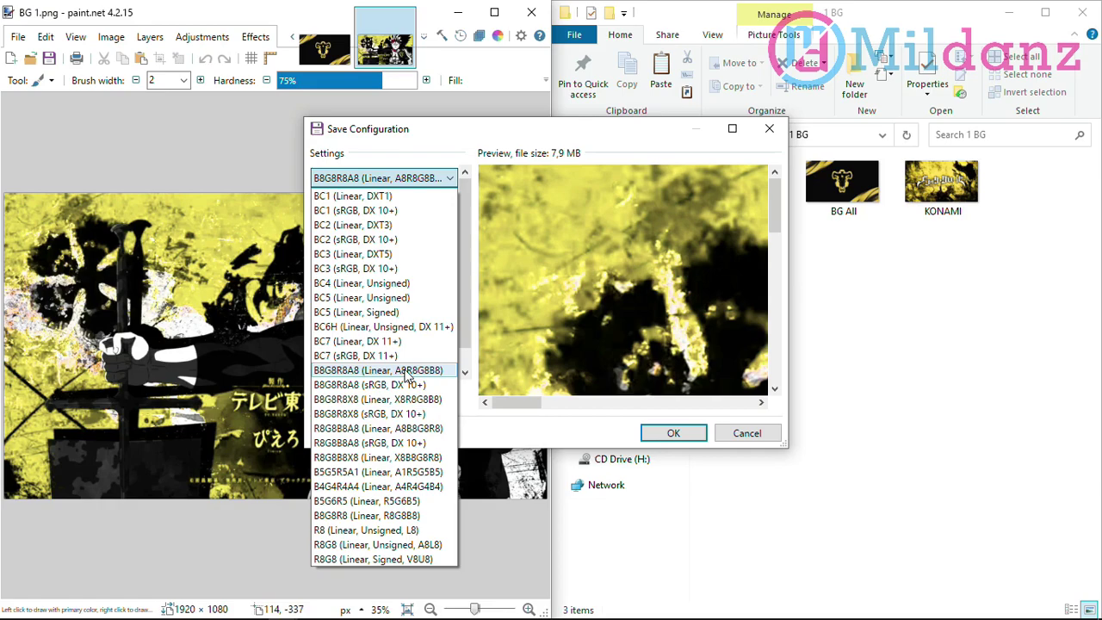
{"action": "left_click", "coordinate": [407, 372]}
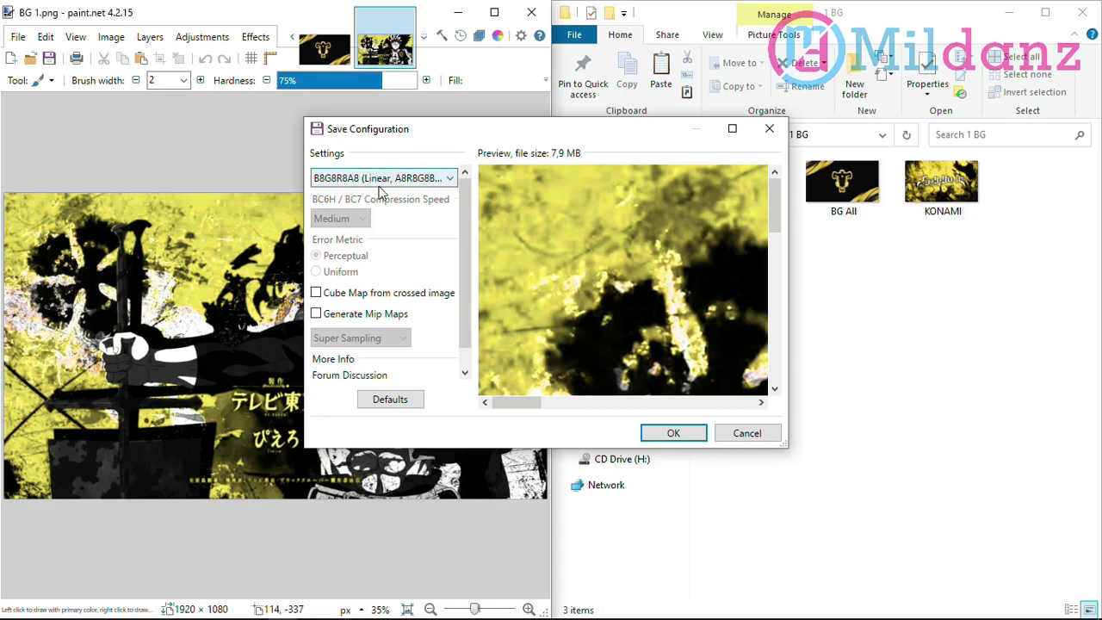
{"action": "left_click", "coordinate": [674, 437]}
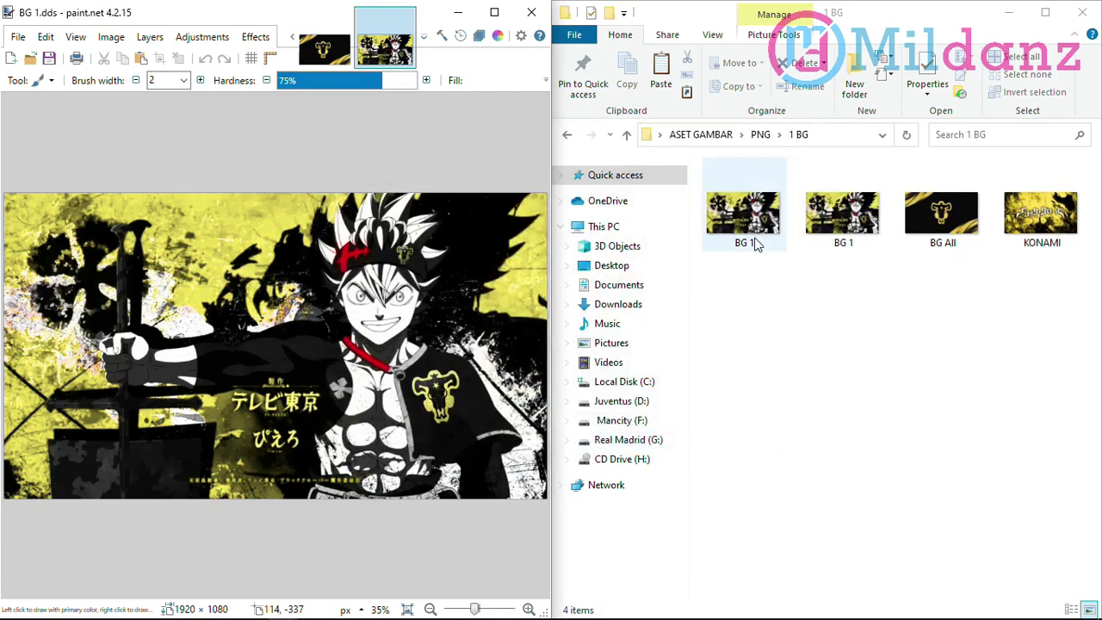
Close BG 1 and save BG All as a DDS file in the 1 BG folder with the B8G8R8A8 (Linear) format
{"action": "left_click", "coordinate": [408, 17]}
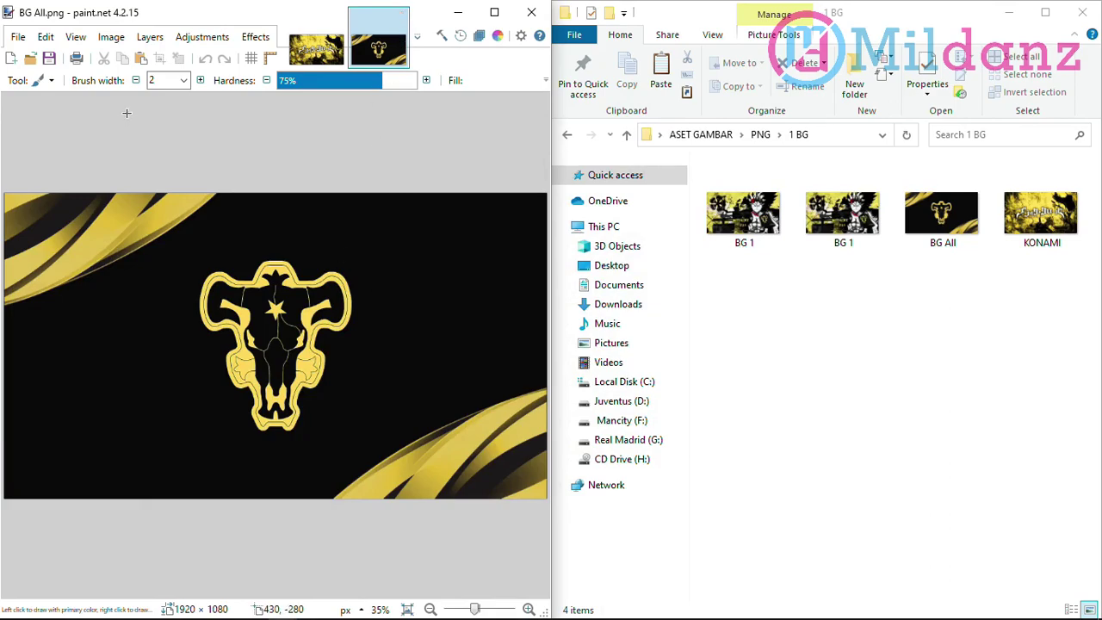
{"action": "left_click", "coordinate": [18, 37]}
{"action": "left_click", "coordinate": [52, 160]}
{"action": "left_click", "coordinate": [398, 325]}
{"action": "left_click", "coordinate": [172, 415]}
{"action": "left_click", "coordinate": [439, 361]}
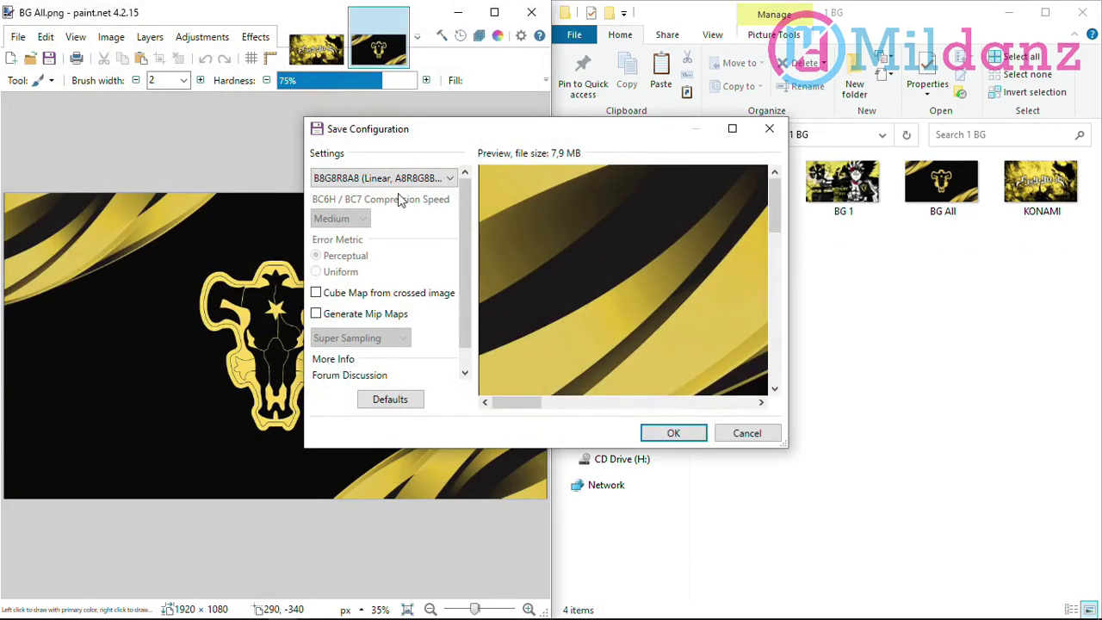
{"action": "left_click", "coordinate": [684, 433]}
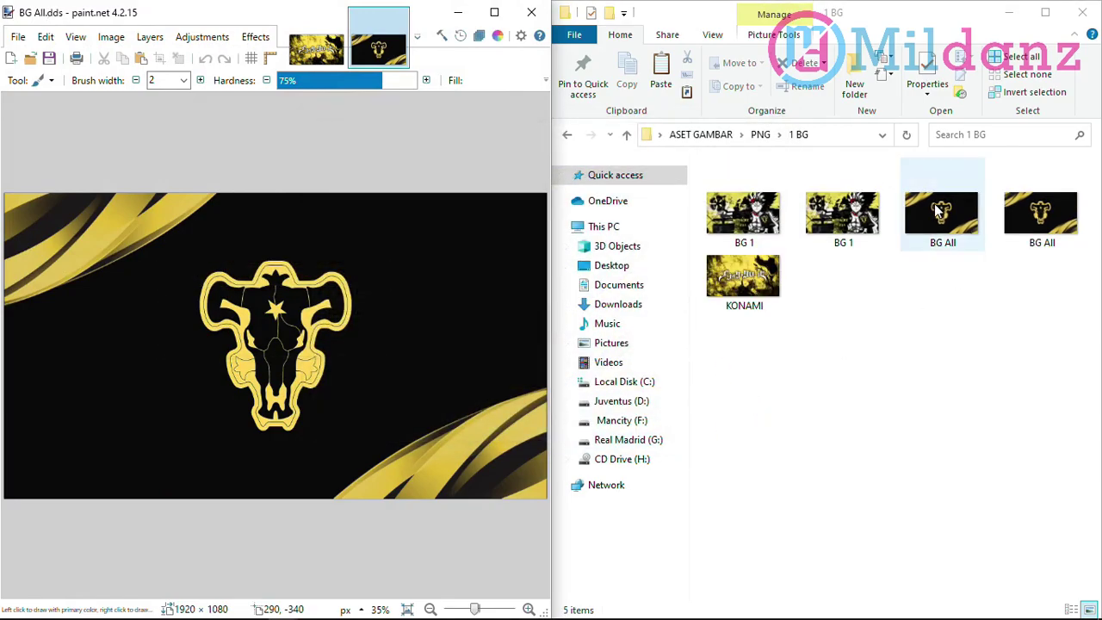
Close BG All and save the KONAMI image as a DDS file in the 1 BG folder
{"action": "left_click", "coordinate": [402, 18]}
{"action": "left_click", "coordinate": [17, 36]}
{"action": "left_click", "coordinate": [43, 163]}
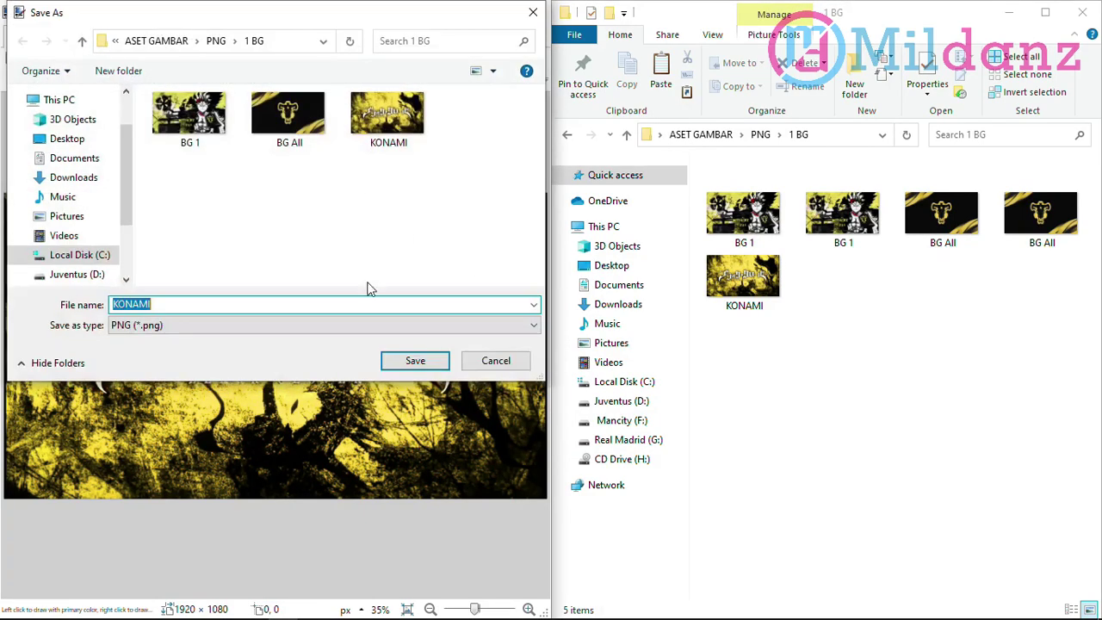
{"action": "left_click", "coordinate": [320, 322]}
{"action": "left_click", "coordinate": [270, 422]}
{"action": "left_click", "coordinate": [413, 359]}
{"action": "left_click", "coordinate": [674, 433]}
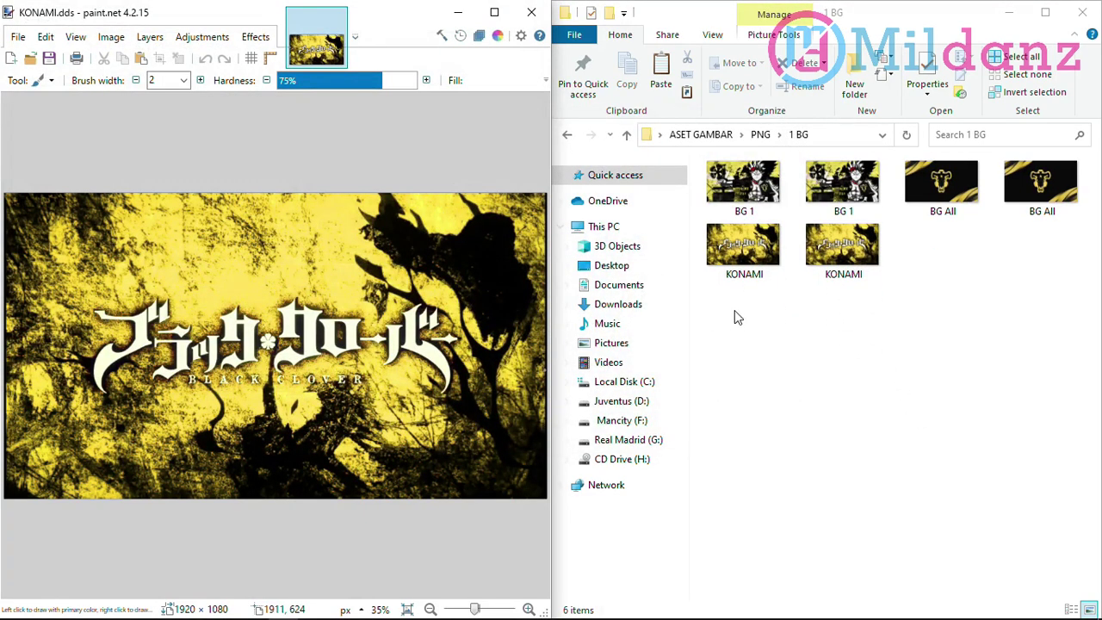
Look through the 2 Large, 3 Small and 4 Sub folders of the PNG assets and return to the ASET GAMBAR folder
{"action": "left_click", "coordinate": [567, 135]}
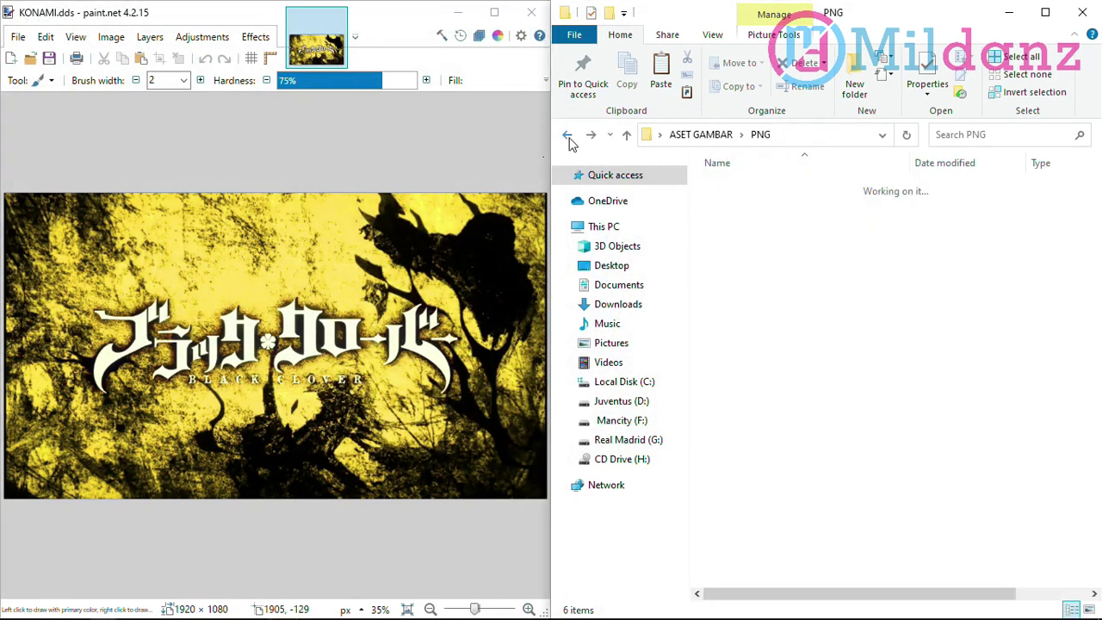
{"action": "double_click", "coordinate": [748, 204]}
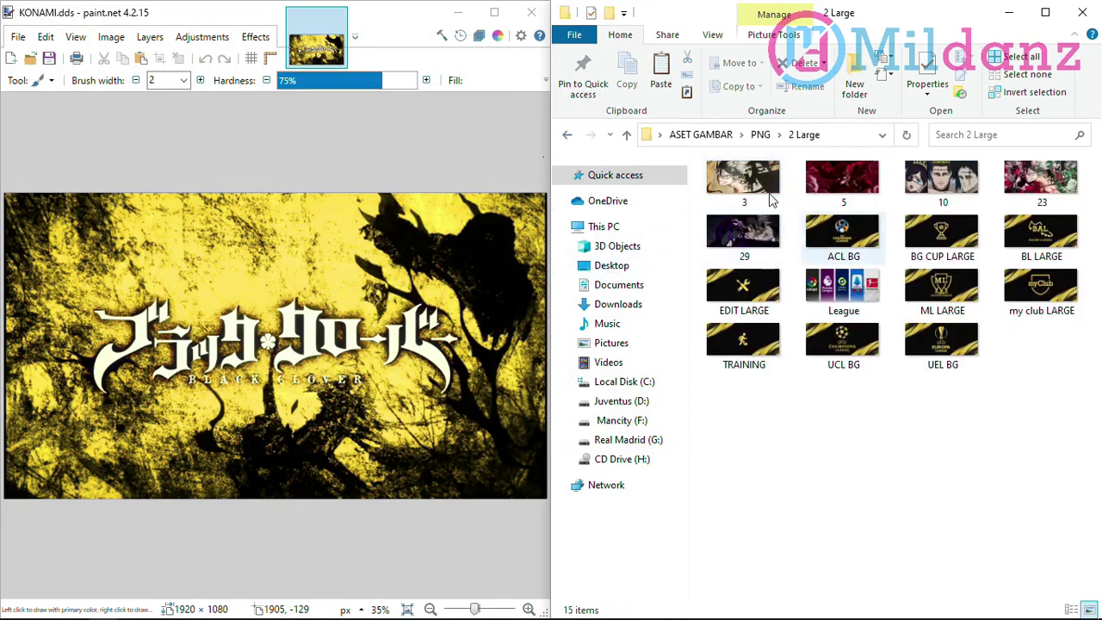
{"action": "left_click", "coordinate": [566, 138]}
{"action": "double_click", "coordinate": [733, 222]}
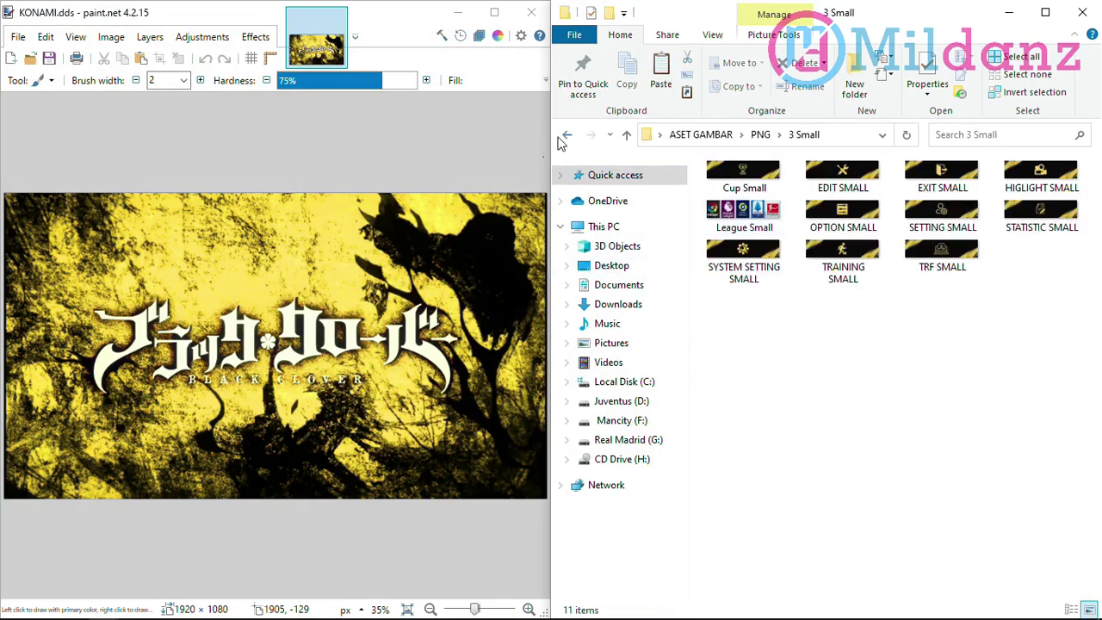
{"action": "left_click", "coordinate": [566, 138]}
{"action": "double_click", "coordinate": [734, 237]}
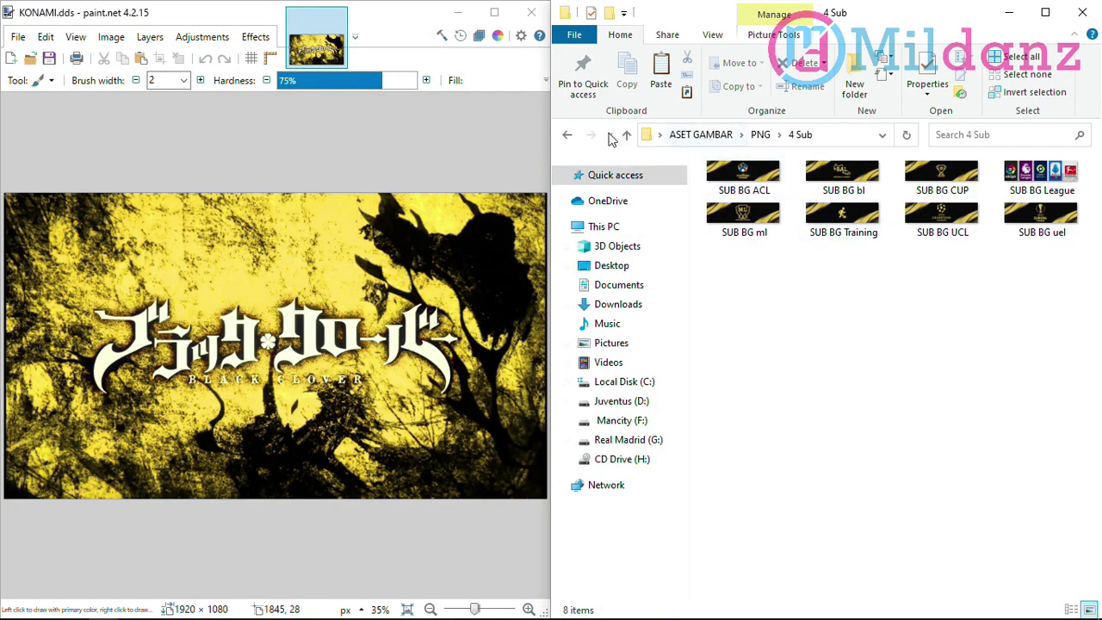
{"action": "left_click", "coordinate": [566, 138]}
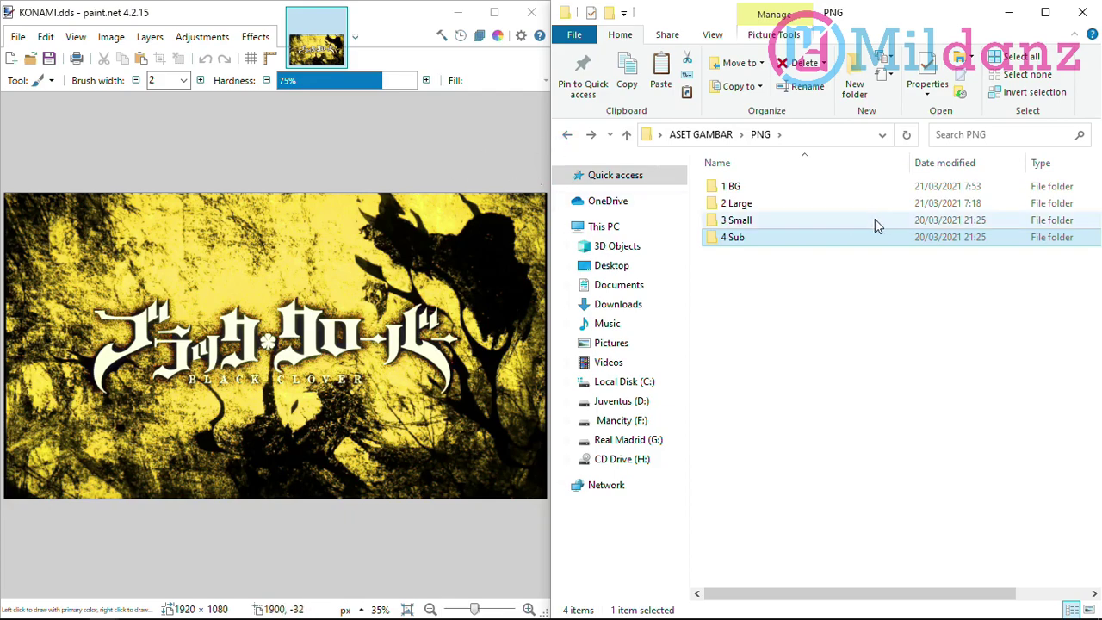
{"action": "left_click", "coordinate": [568, 135]}
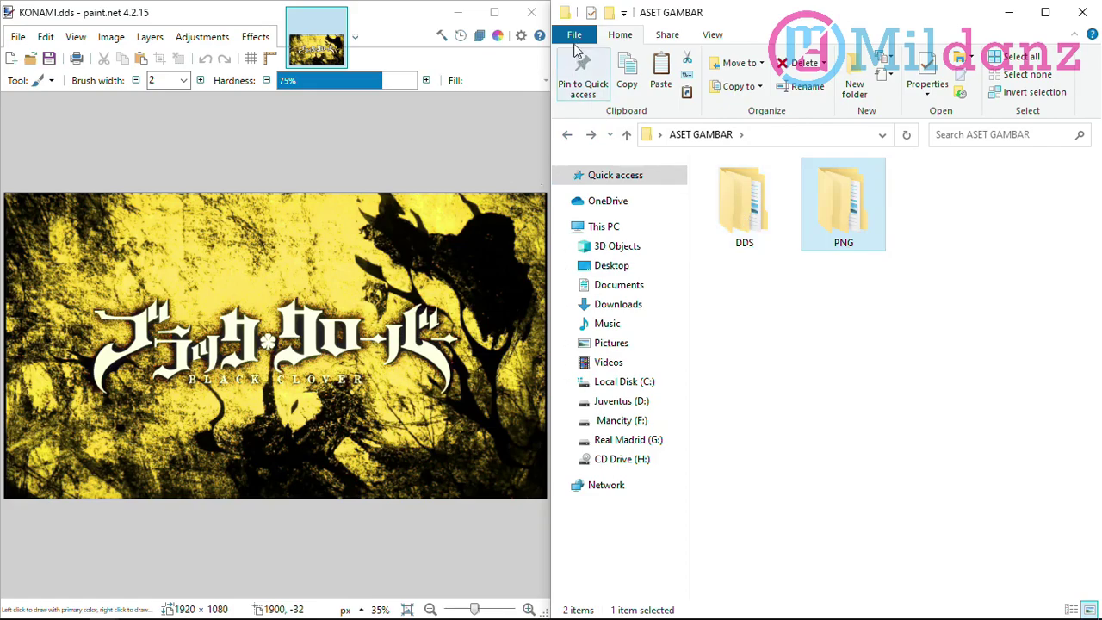
Close paint.net and switch to PES Next-Gen CPK File Manager, finding file 241, titleCorporate_konami.bin, in dt11_win.cpk
{"action": "left_click", "coordinate": [531, 12]}
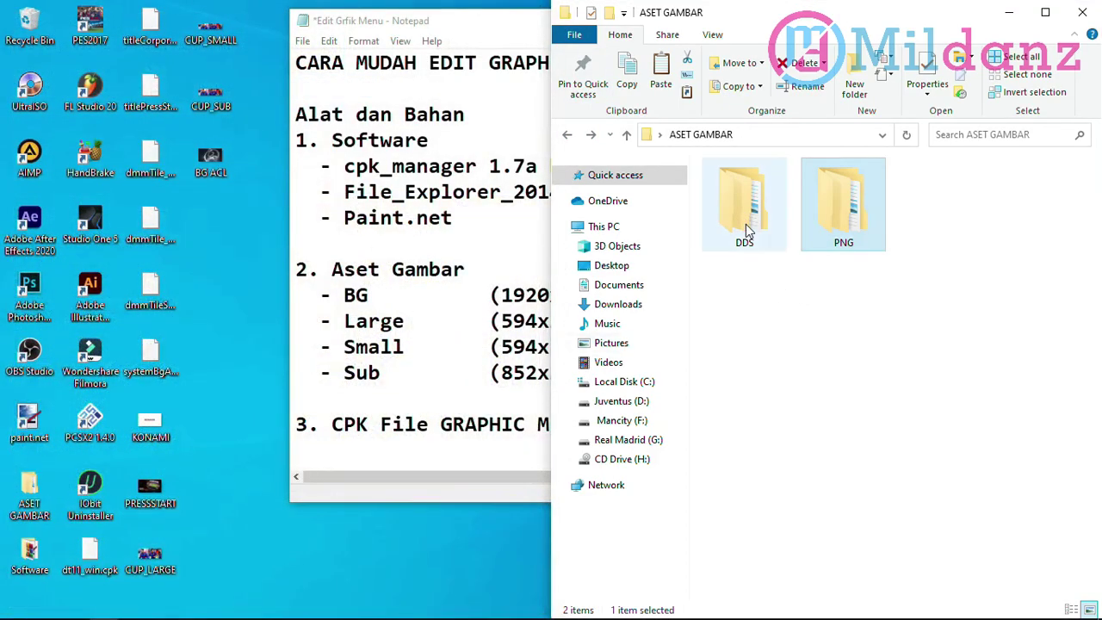
{"action": "left_click", "coordinate": [253, 607]}
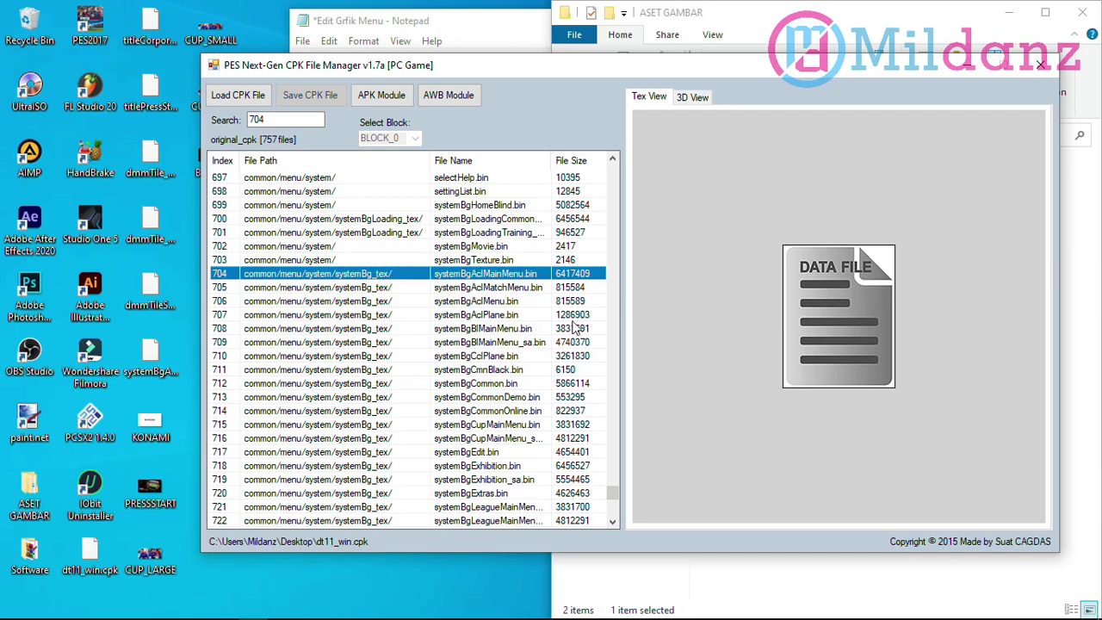
{"action": "scroll", "coordinate": [526, 276], "scroll_direction": "up", "scroll_amount": 8}
{"action": "scroll", "coordinate": [525, 276], "scroll_direction": "up", "scroll_amount": 17}
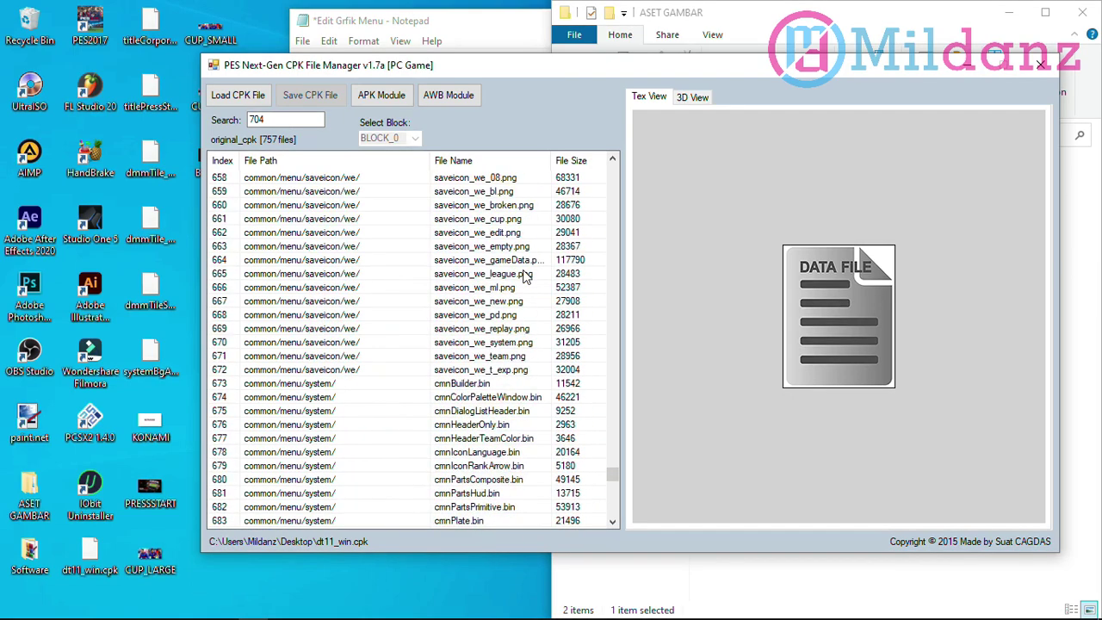
{"action": "type", "text": "241"}
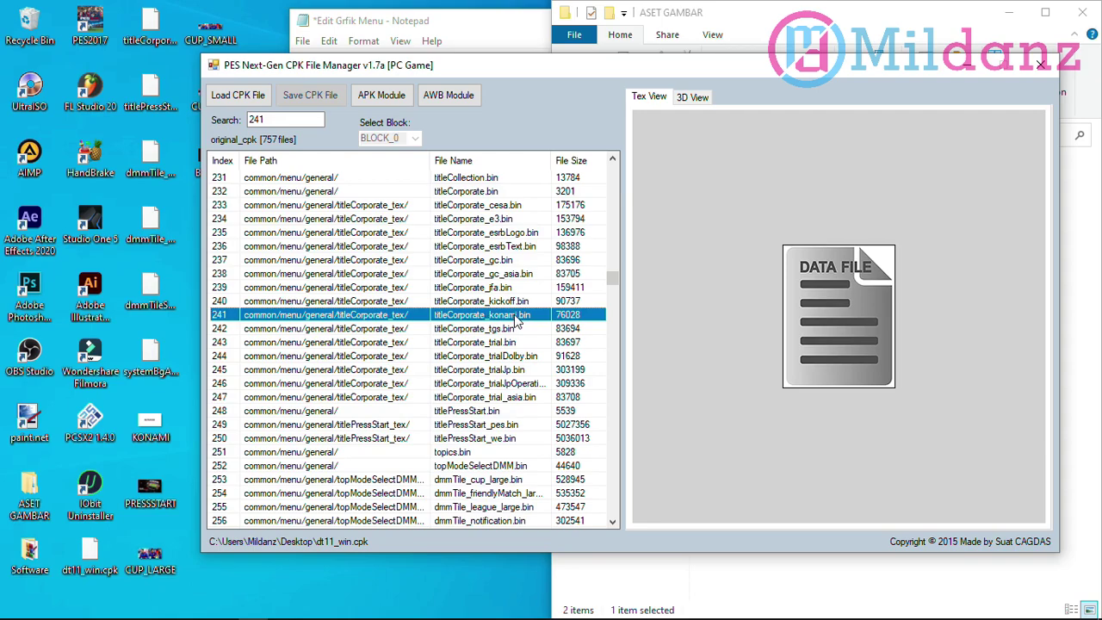
{"action": "right_click", "coordinate": [517, 315]}
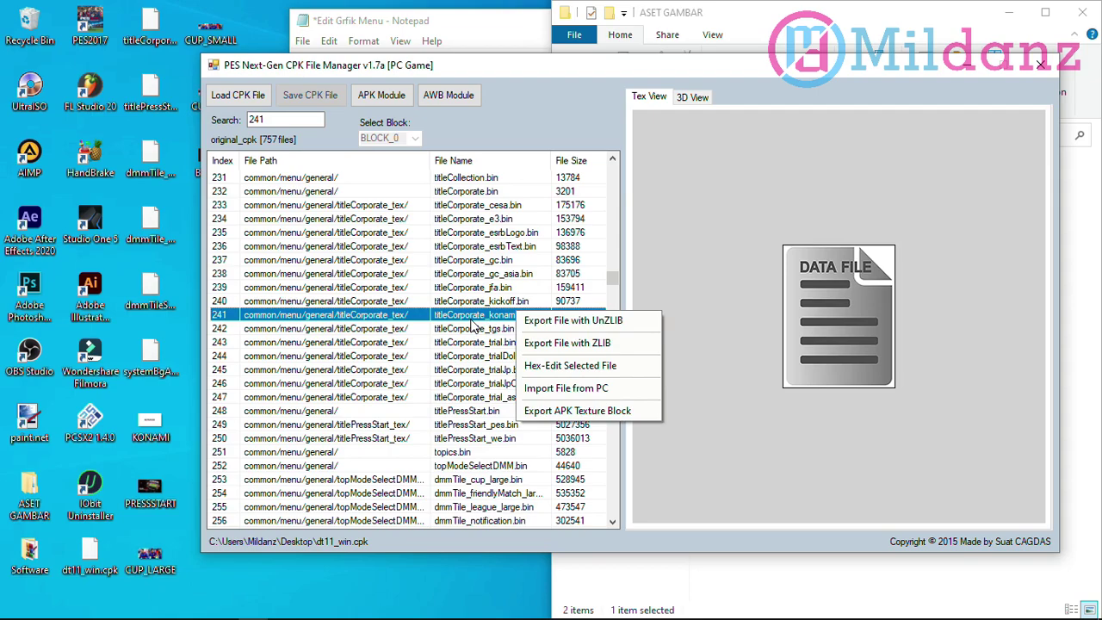
{"action": "left_click", "coordinate": [473, 320]}
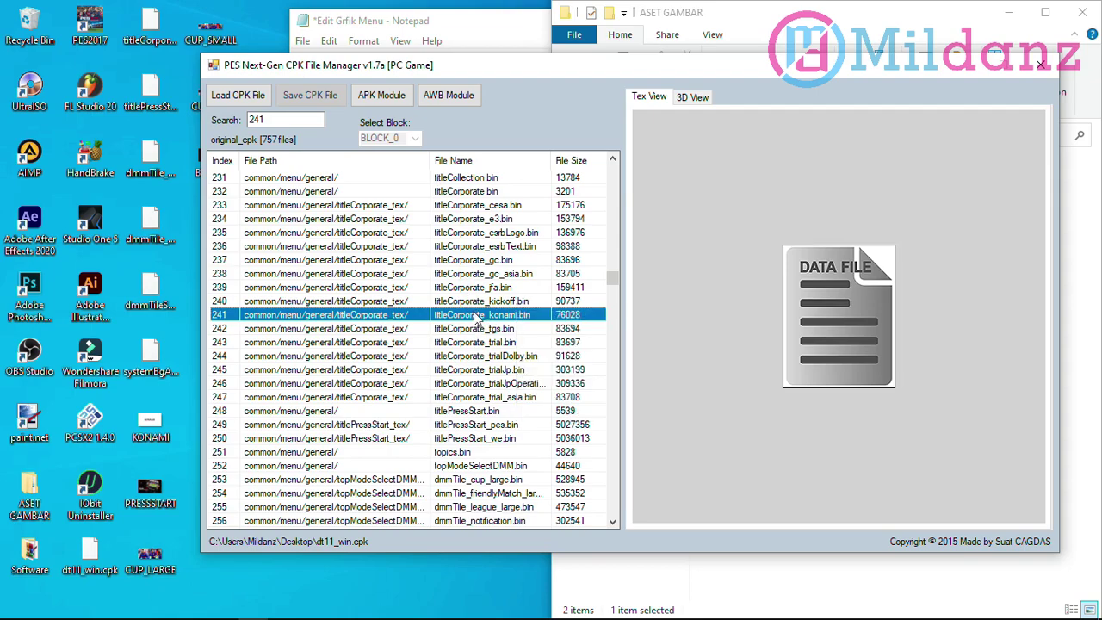
Import the KONAMI DDS from the DDS 1 BG folder into texture tex000 of titleCorporate_konami.bin
{"action": "left_click", "coordinate": [383, 98]}
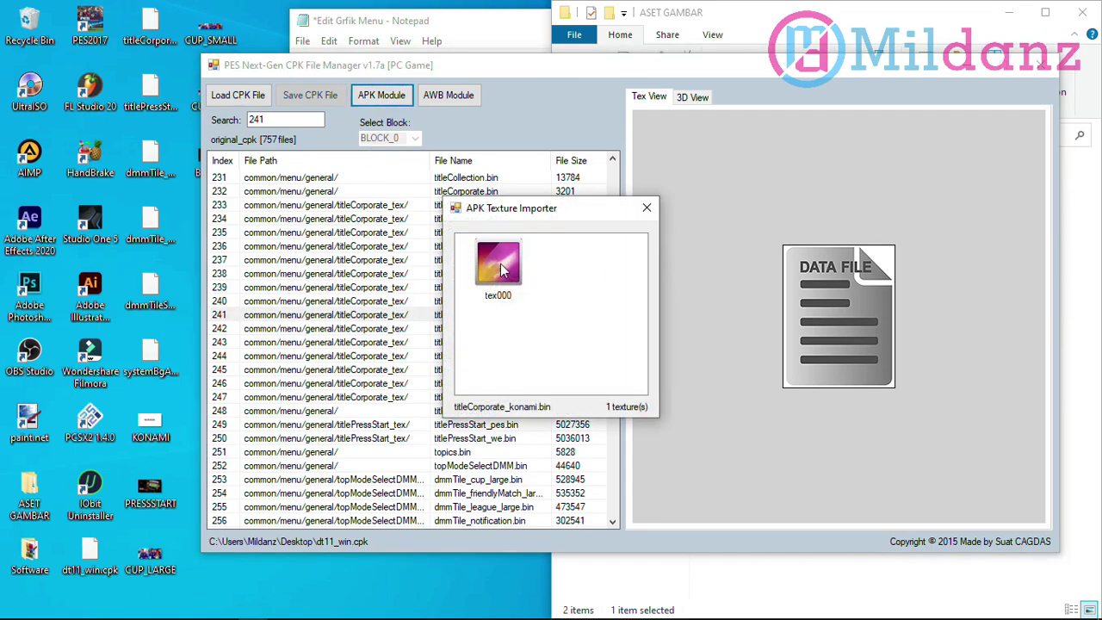
{"action": "left_click", "coordinate": [503, 269]}
{"action": "right_click", "coordinate": [503, 269]}
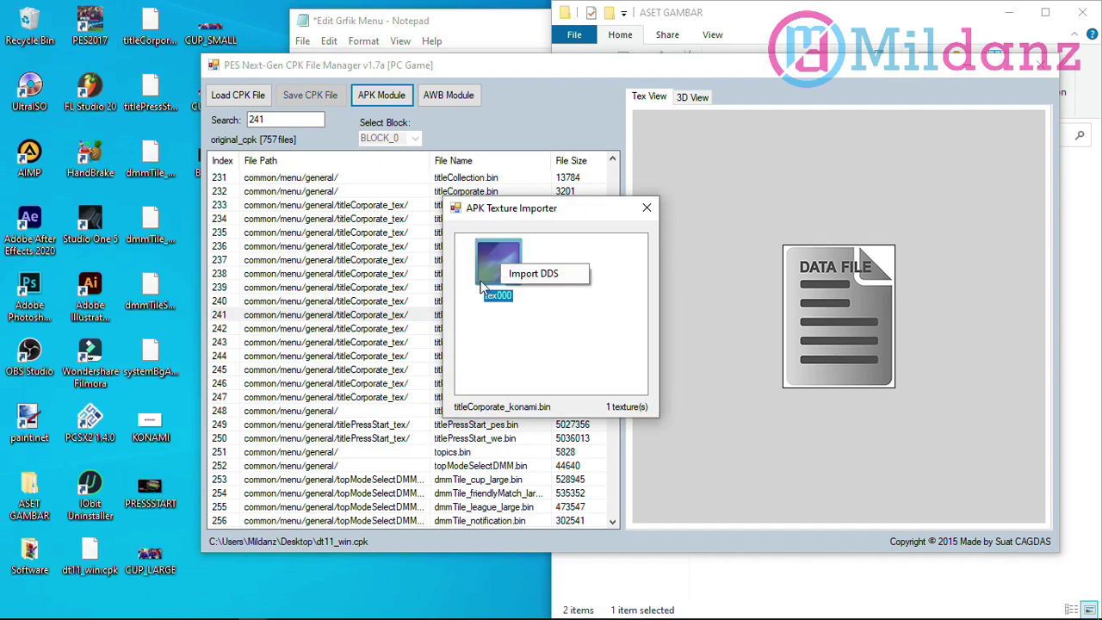
{"action": "left_click", "coordinate": [540, 276]}
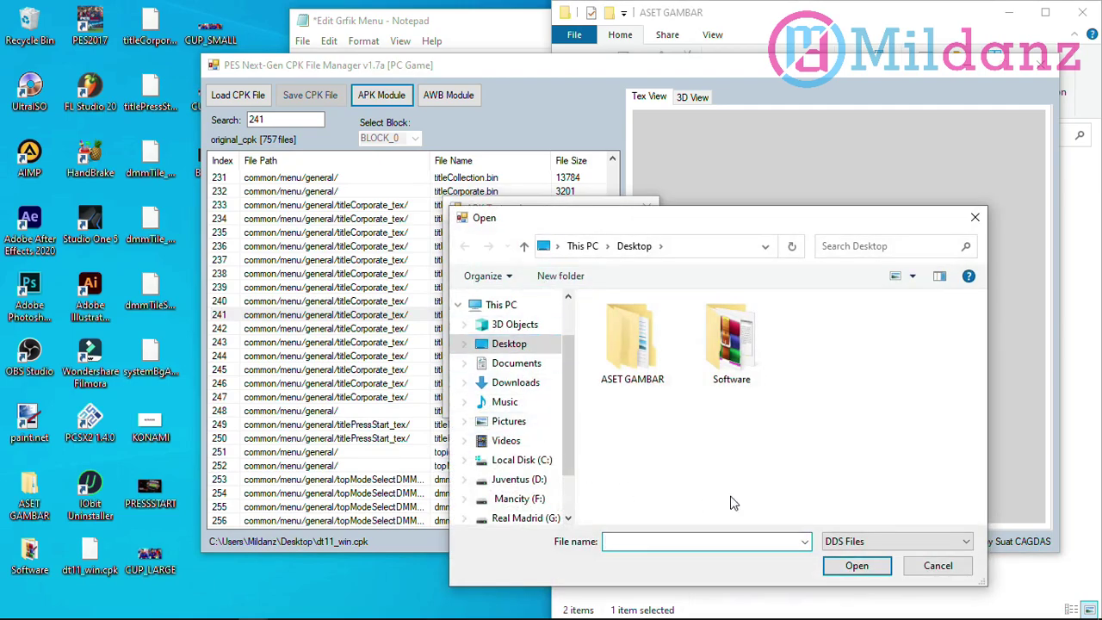
{"action": "double_click", "coordinate": [633, 359]}
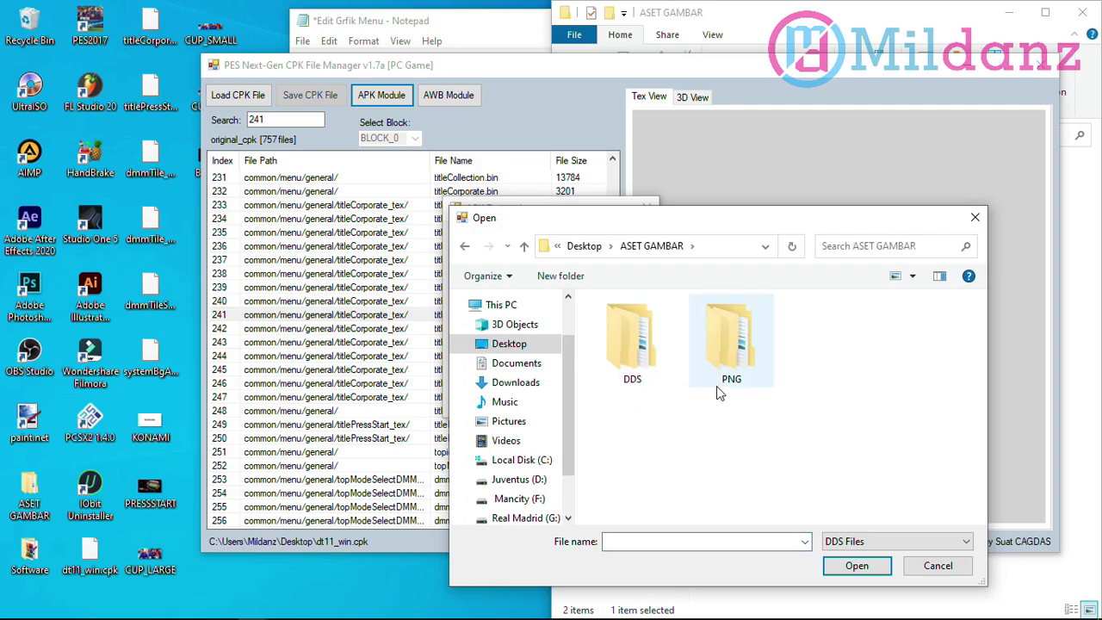
{"action": "double_click", "coordinate": [644, 357]}
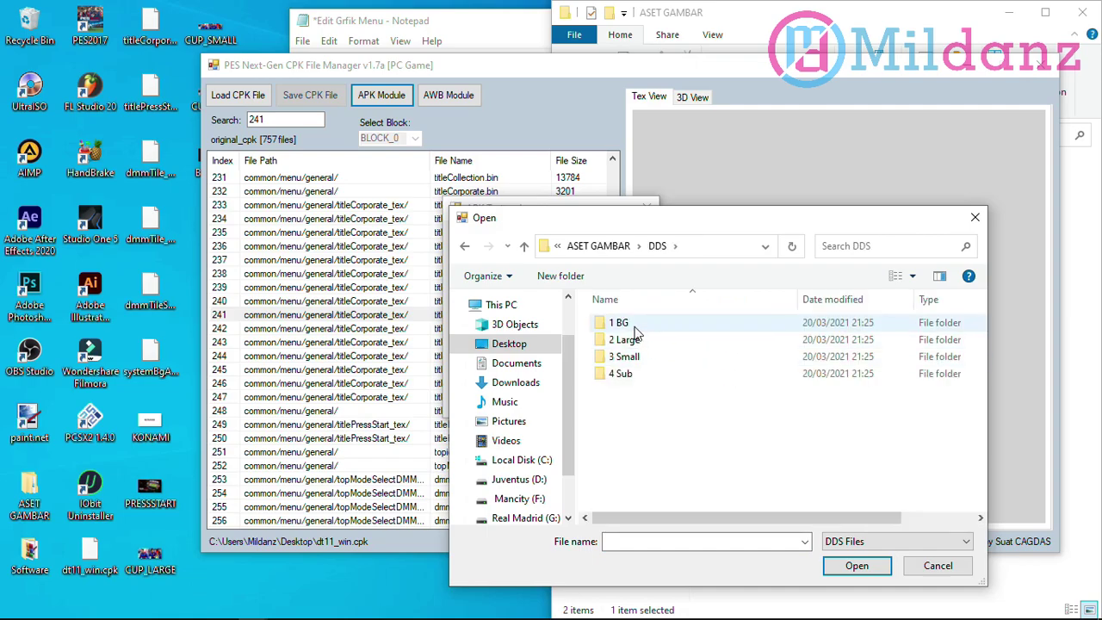
{"action": "left_click_drag", "start_coordinate": [666, 222], "coordinate": [746, 205]}
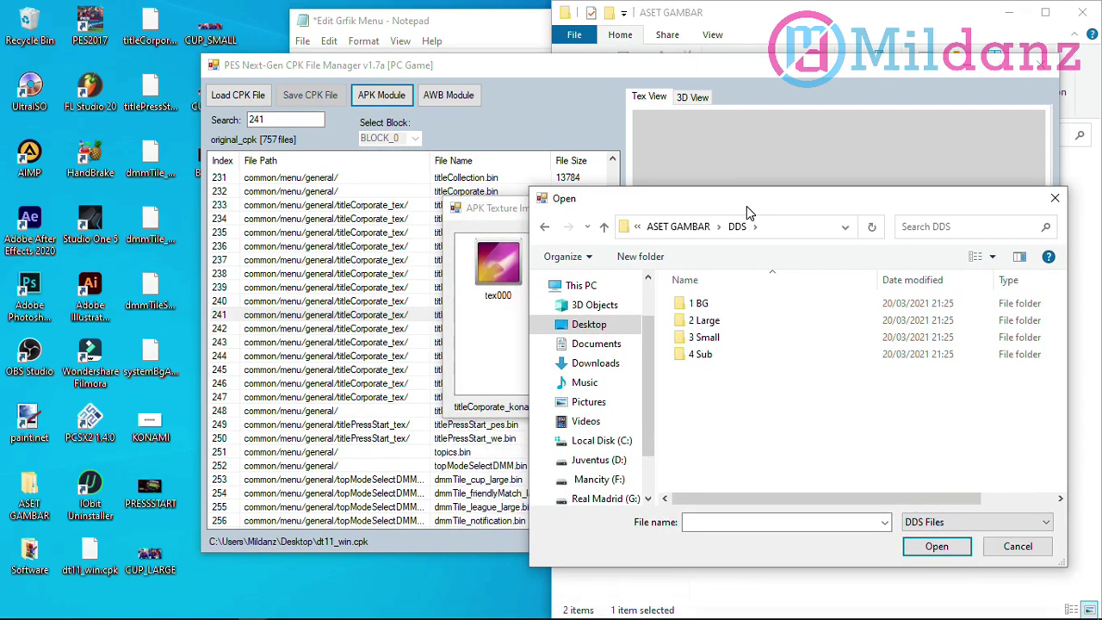
{"action": "double_click", "coordinate": [699, 304]}
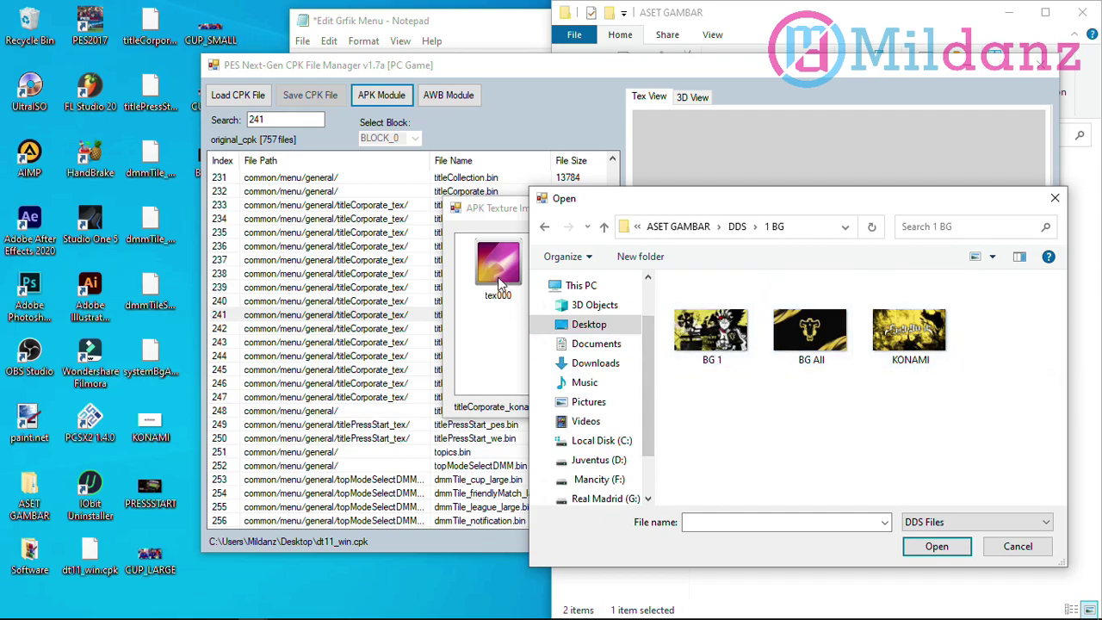
{"action": "left_click", "coordinate": [930, 348]}
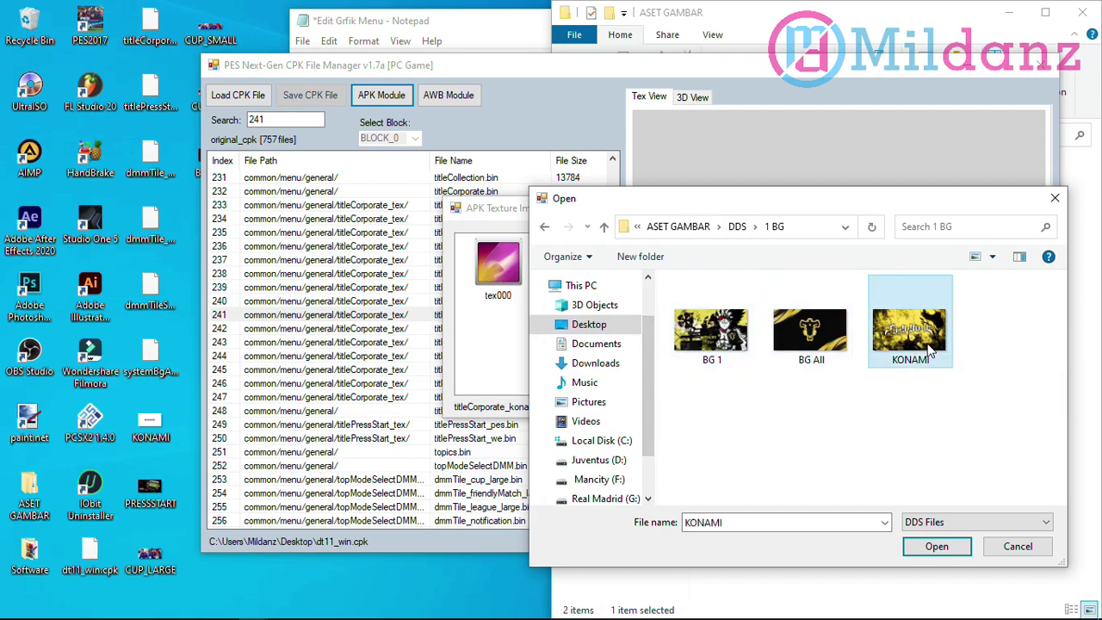
{"action": "left_click", "coordinate": [933, 548]}
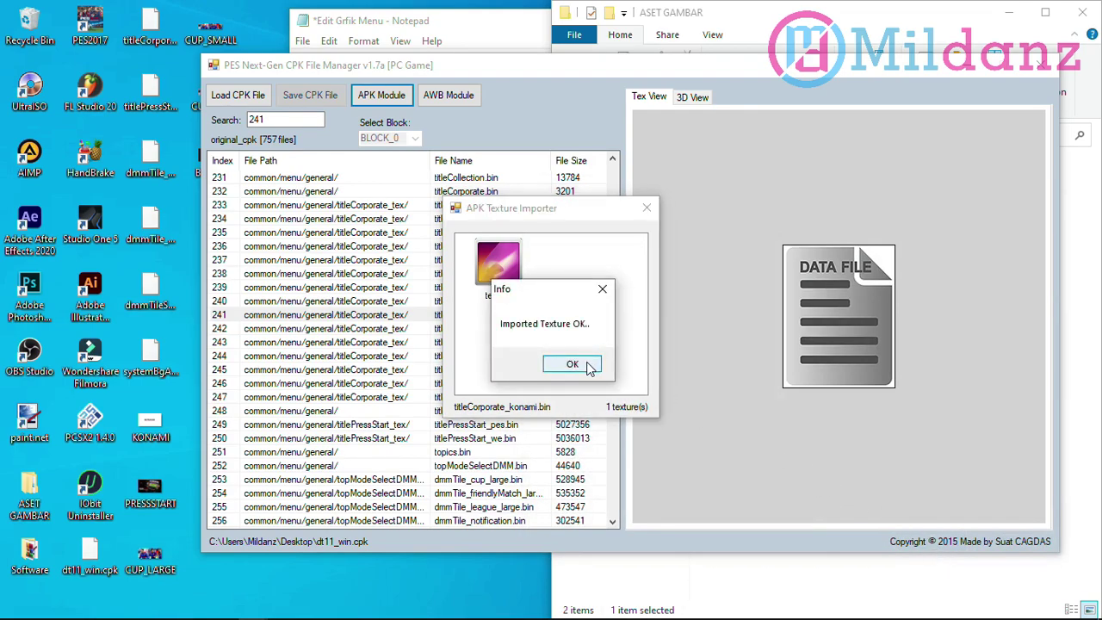
{"action": "left_click", "coordinate": [573, 364]}
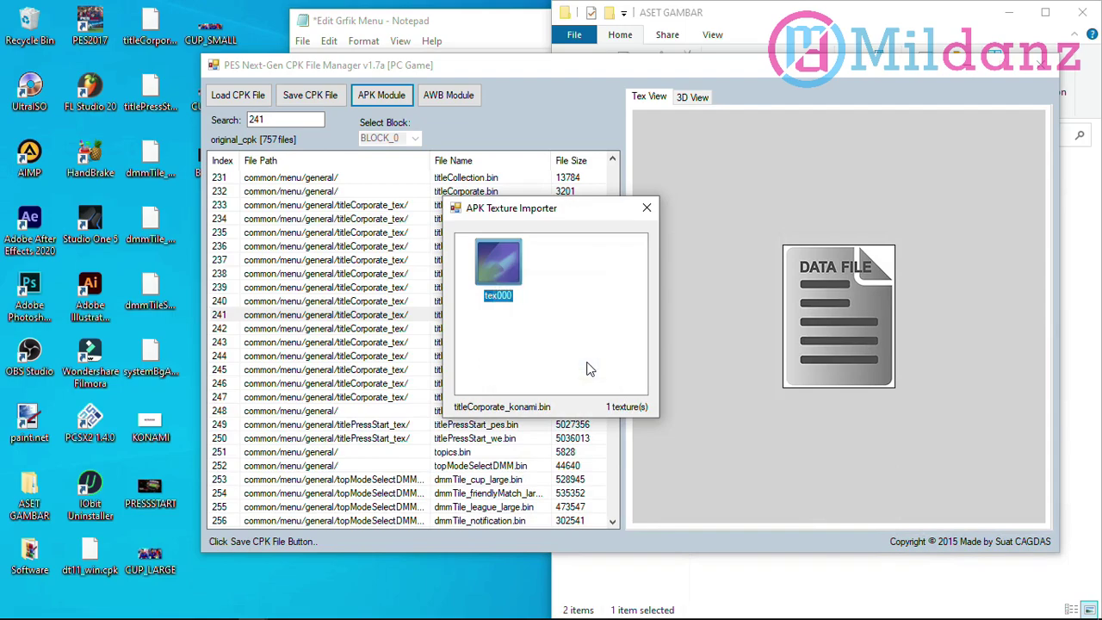
Close the texture importer and save the CPK file with the replaced KONAMI texture
{"action": "left_click", "coordinate": [656, 203]}
{"action": "left_click", "coordinate": [321, 100]}
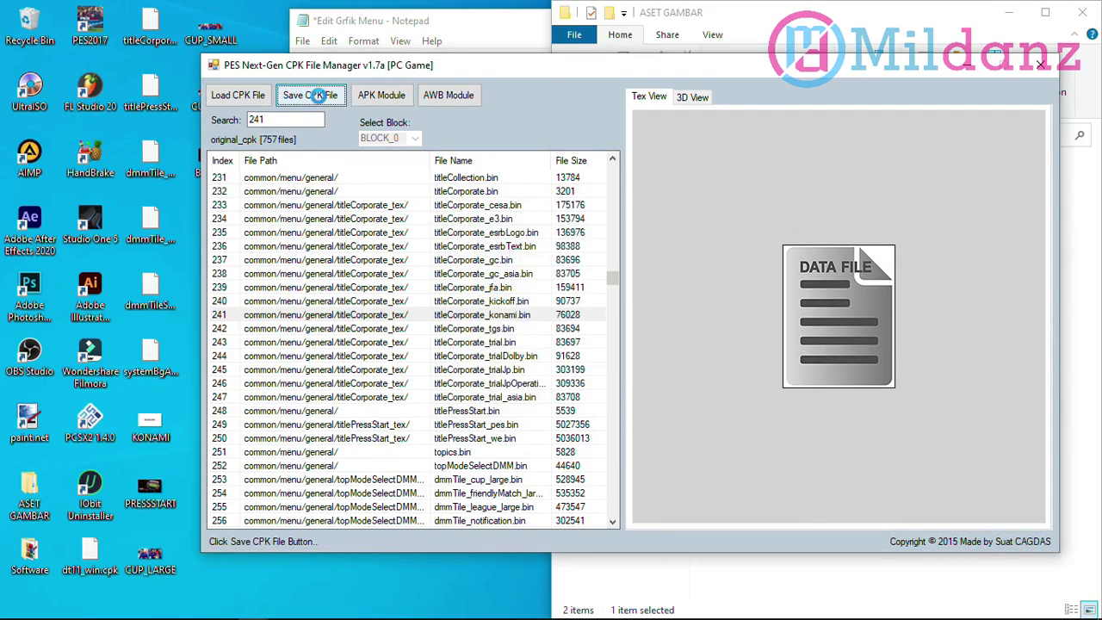
{"action": "left_click", "coordinate": [573, 363]}
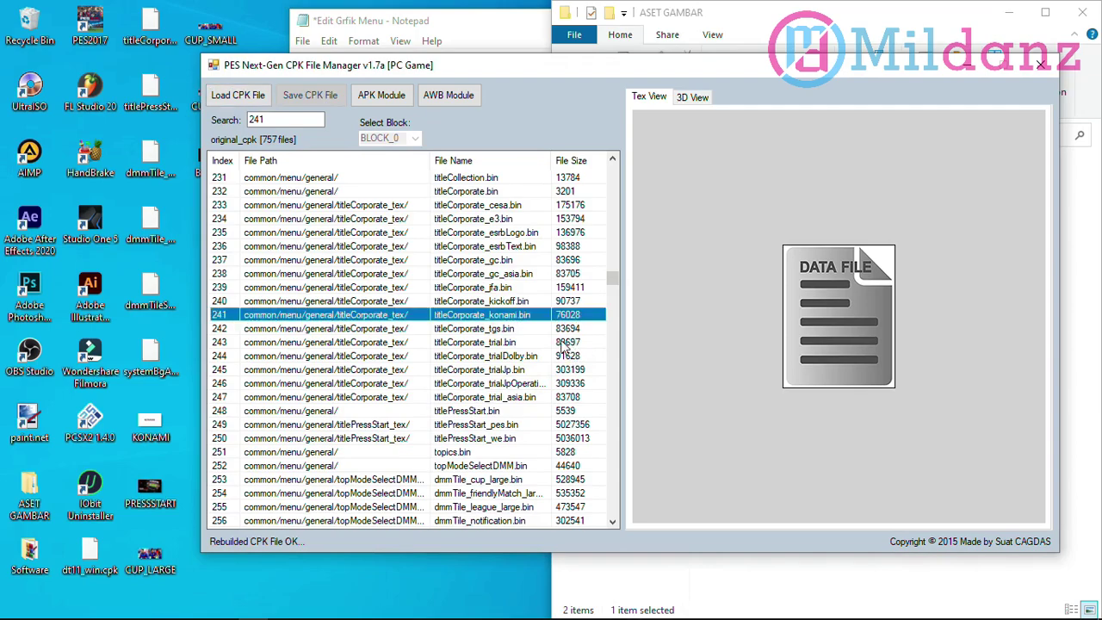
Replace the tex000 texture of titlePressStart_pes.bin (file 249) with the BG 1 DDS and save the CPK file
{"action": "left_click", "coordinate": [488, 426]}
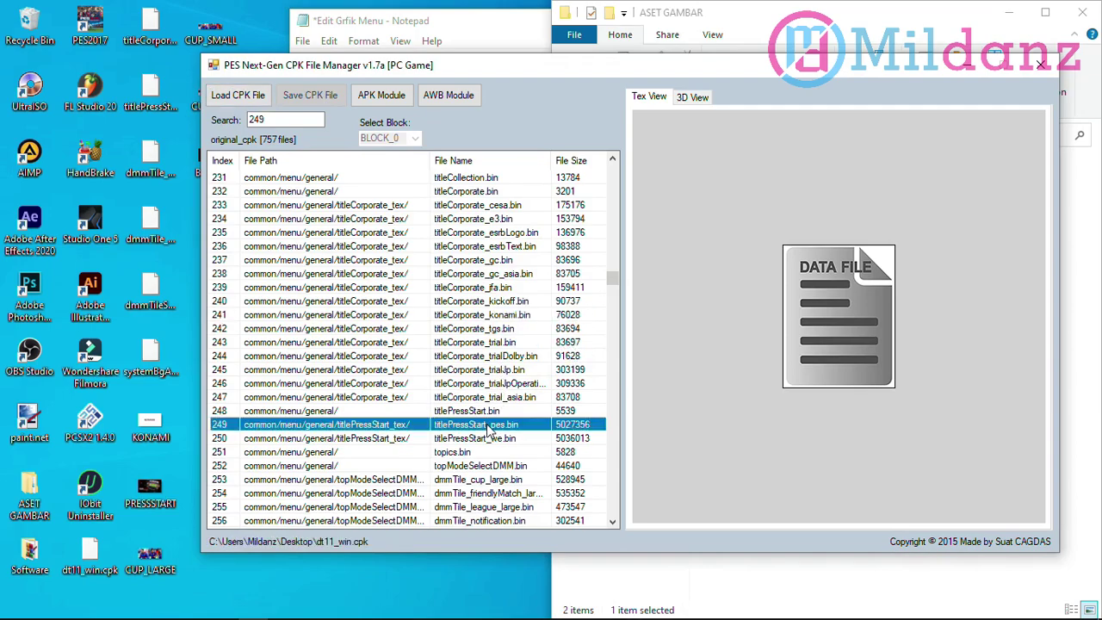
{"action": "left_click", "coordinate": [382, 95]}
{"action": "double_click", "coordinate": [516, 263]}
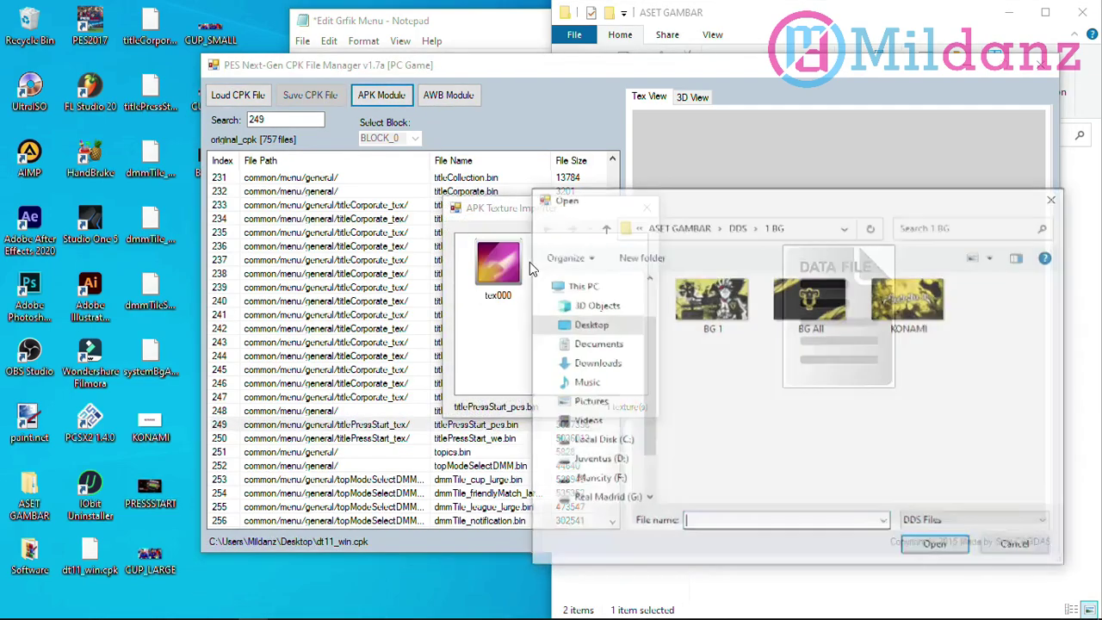
{"action": "left_click", "coordinate": [711, 306]}
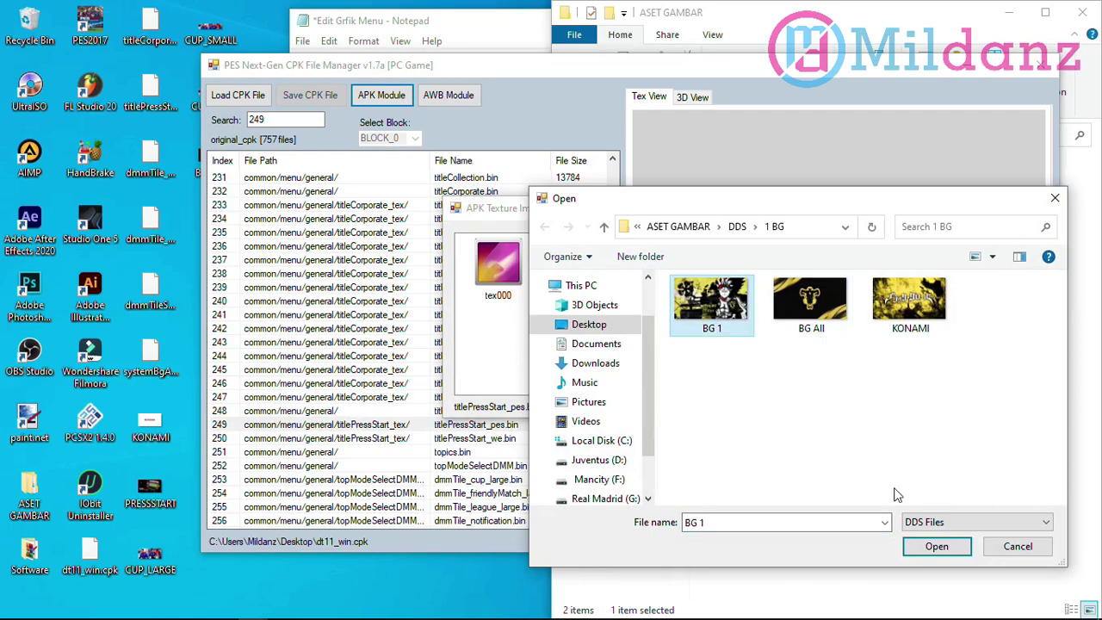
{"action": "left_click", "coordinate": [936, 546]}
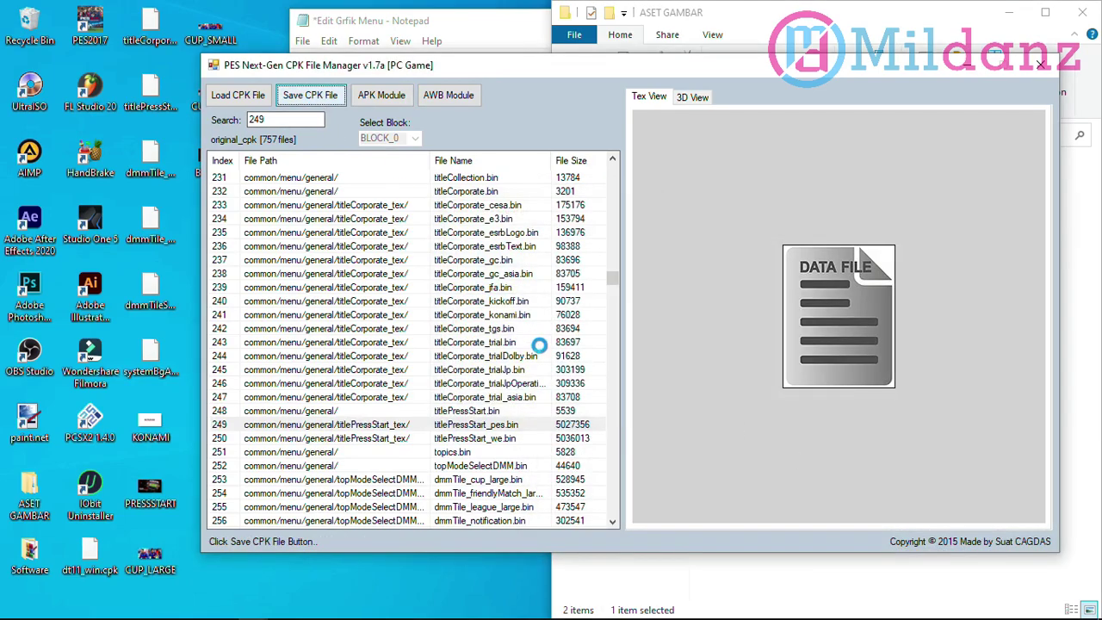
{"action": "left_click", "coordinate": [576, 365]}
Replace the tex000 texture of dmmTile_cup_large.bin (file 253) with BG CUP LARGE from the 2 Large folder and save the CPK file
{"action": "left_click_drag", "start_coordinate": [614, 281], "coordinate": [614, 293]}
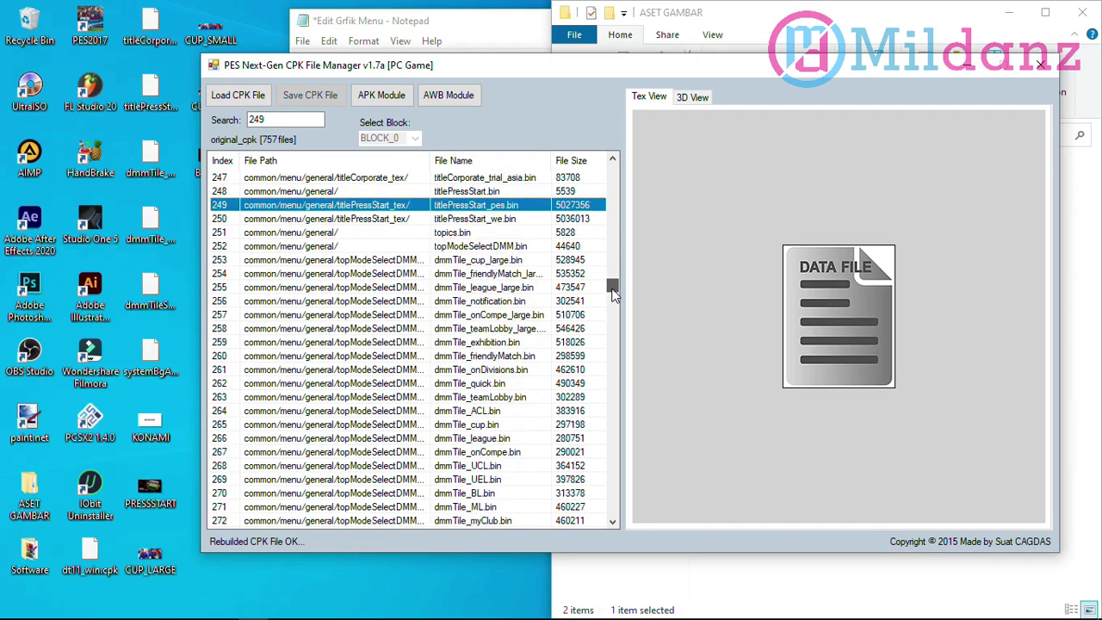
{"action": "left_click", "coordinate": [477, 262]}
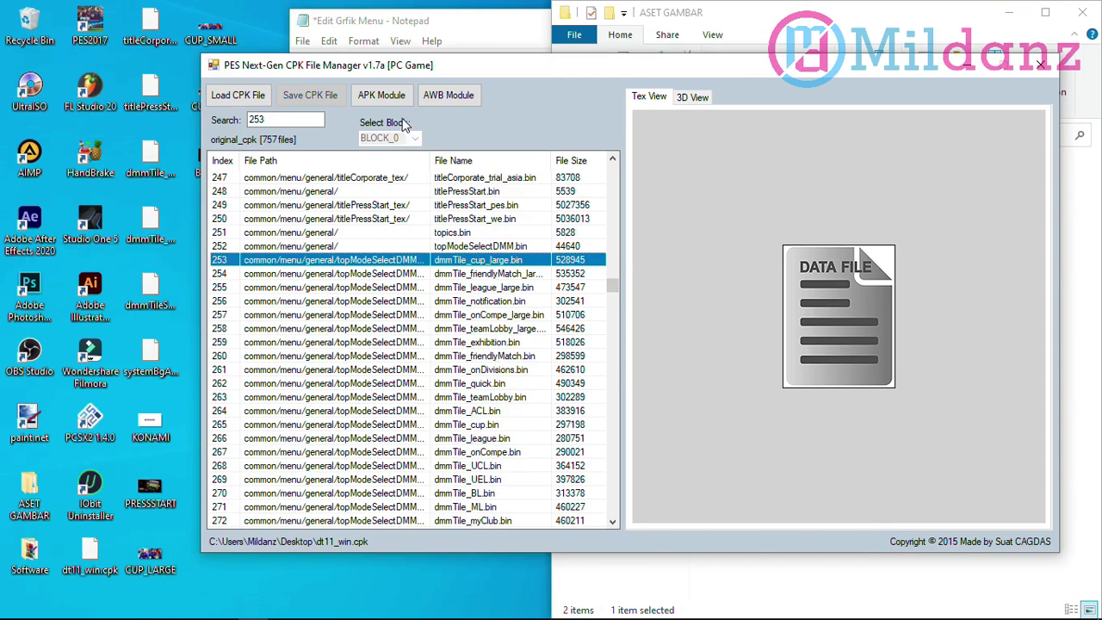
{"action": "left_click", "coordinate": [391, 96]}
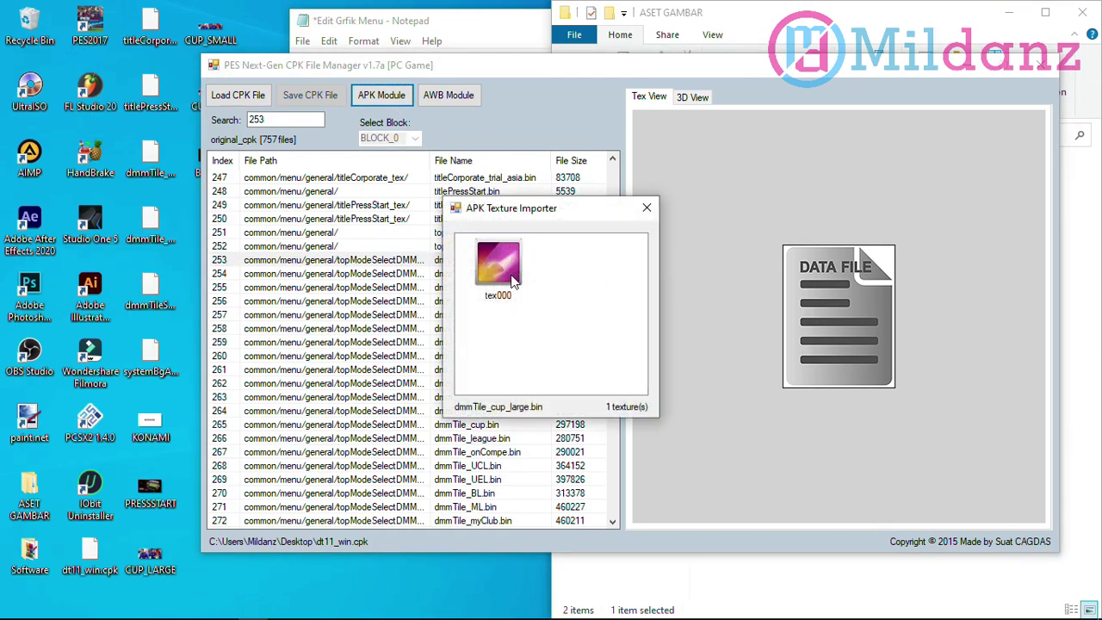
{"action": "left_click", "coordinate": [513, 282]}
{"action": "right_click", "coordinate": [508, 273]}
{"action": "left_click", "coordinate": [529, 289]}
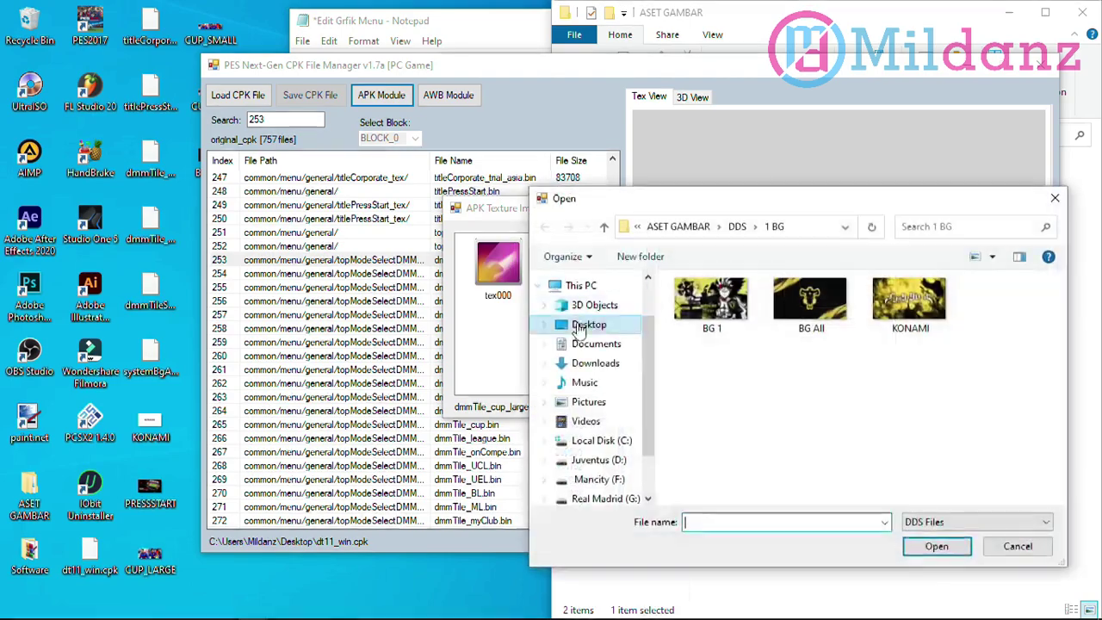
{"action": "left_click", "coordinate": [603, 226]}
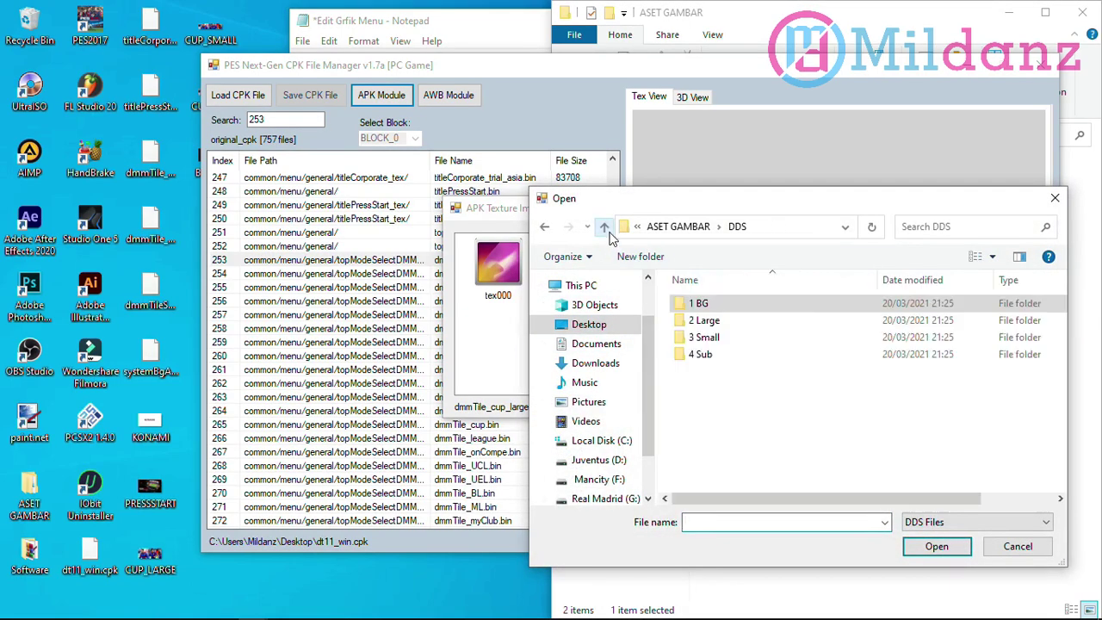
{"action": "double_click", "coordinate": [699, 321]}
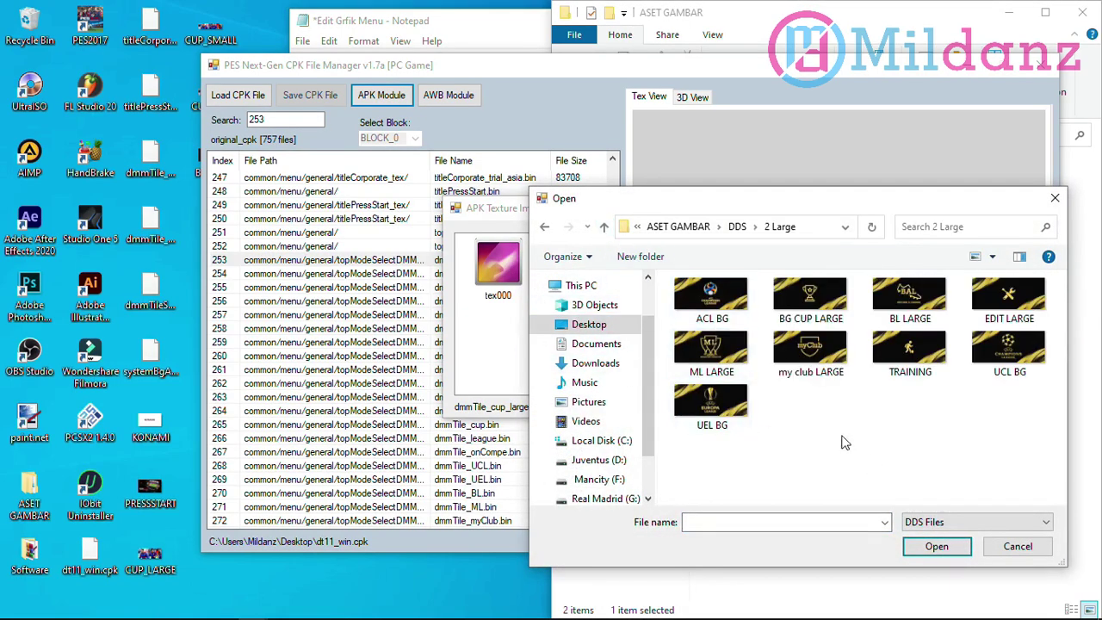
{"action": "left_click", "coordinate": [811, 312]}
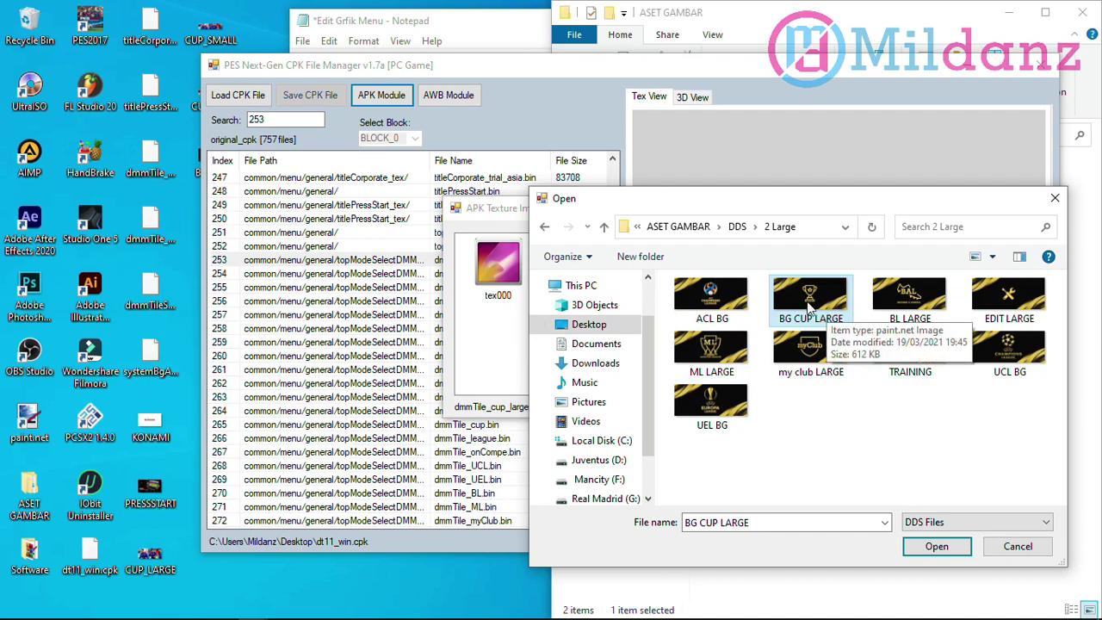
{"action": "left_click", "coordinate": [936, 546]}
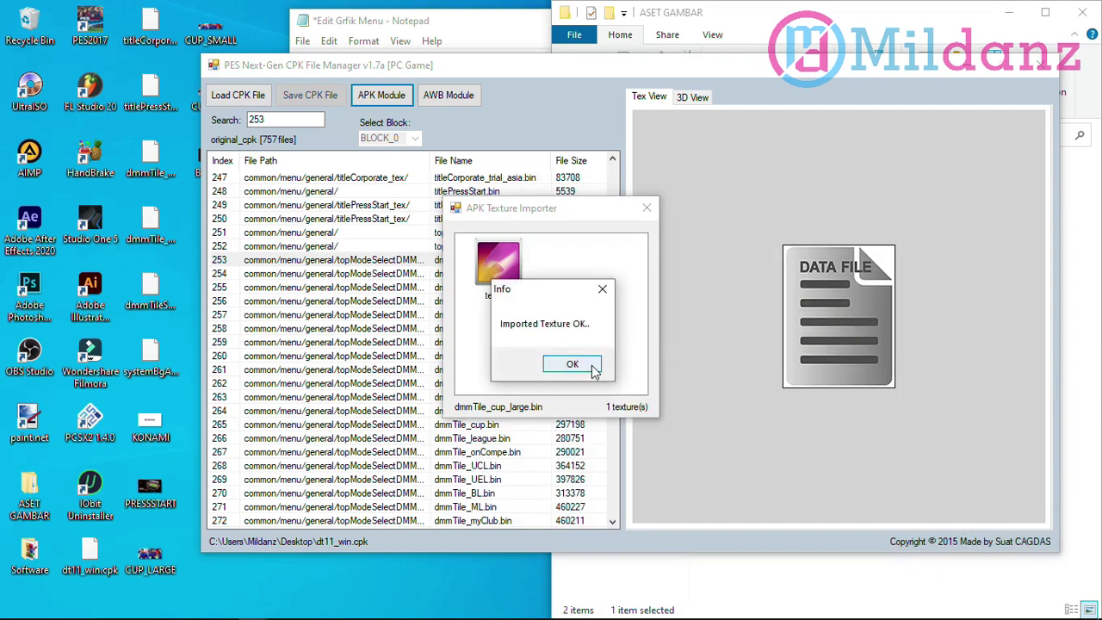
{"action": "left_click", "coordinate": [592, 368]}
{"action": "left_click", "coordinate": [312, 97]}
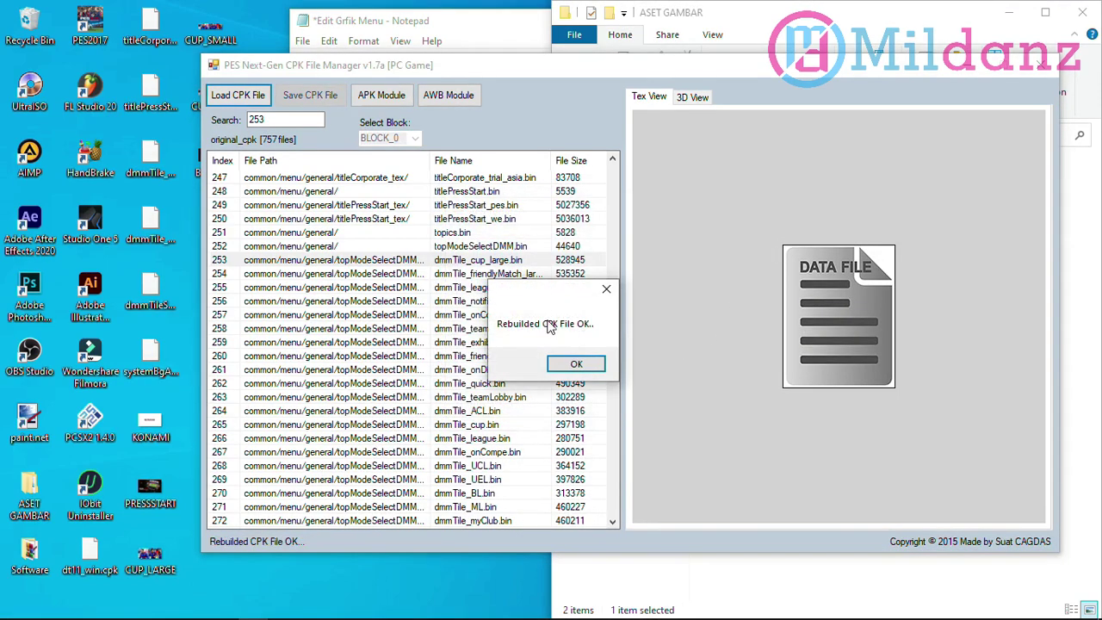
{"action": "left_click", "coordinate": [576, 365]}
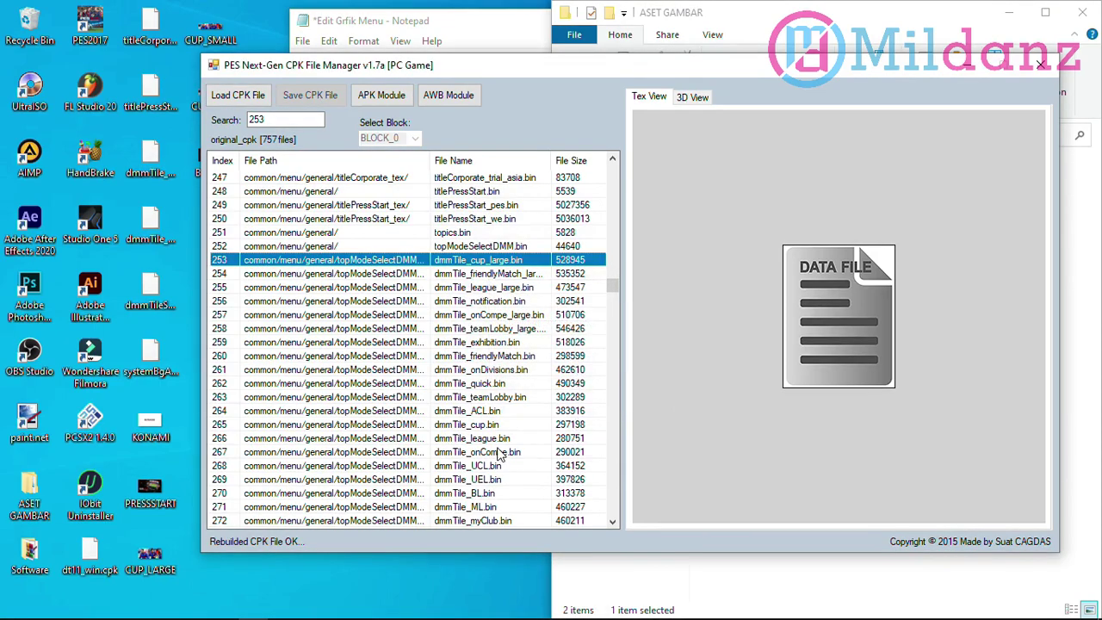
Replace the tex000 texture of dmmTile_cup.bin (file 265) with the matching DDS from the 3 Small folder and save the CPK file
{"action": "left_click", "coordinate": [483, 425]}
{"action": "left_click", "coordinate": [381, 94]}
{"action": "right_click", "coordinate": [484, 291]}
{"action": "left_click", "coordinate": [516, 308]}
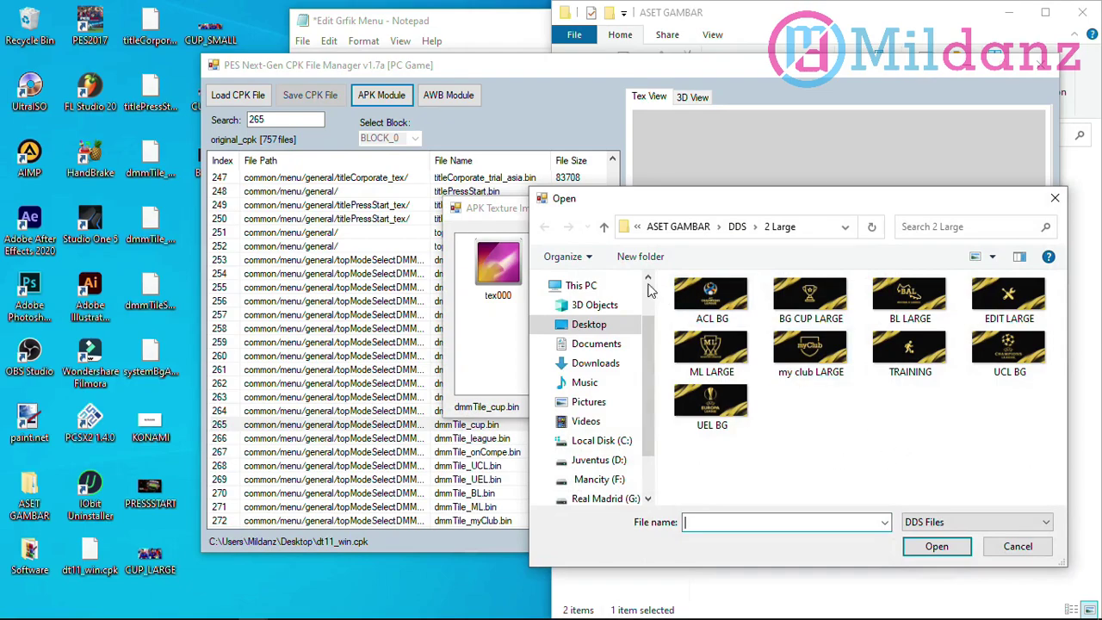
{"action": "left_click", "coordinate": [604, 227]}
{"action": "double_click", "coordinate": [827, 335]}
{"action": "left_click", "coordinate": [710, 345]}
{"action": "left_click", "coordinate": [936, 546]}
{"action": "left_click", "coordinate": [646, 208]}
{"action": "left_click", "coordinate": [317, 94]}
Replace the tex000 texture of dmmTileSub_cup.bin (file 288) with SUB BG CUP from the 4 Sub folder and save the CPK file
{"action": "left_click_drag", "start_coordinate": [615, 286], "coordinate": [612, 299]}
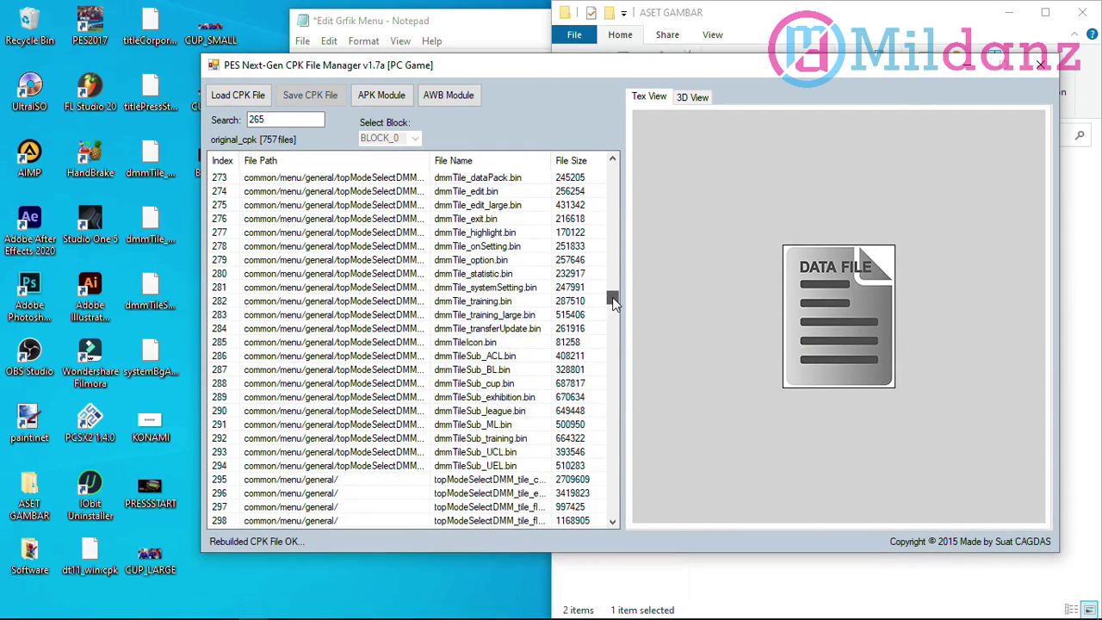
{"action": "left_click", "coordinate": [507, 383]}
{"action": "left_click", "coordinate": [376, 97]}
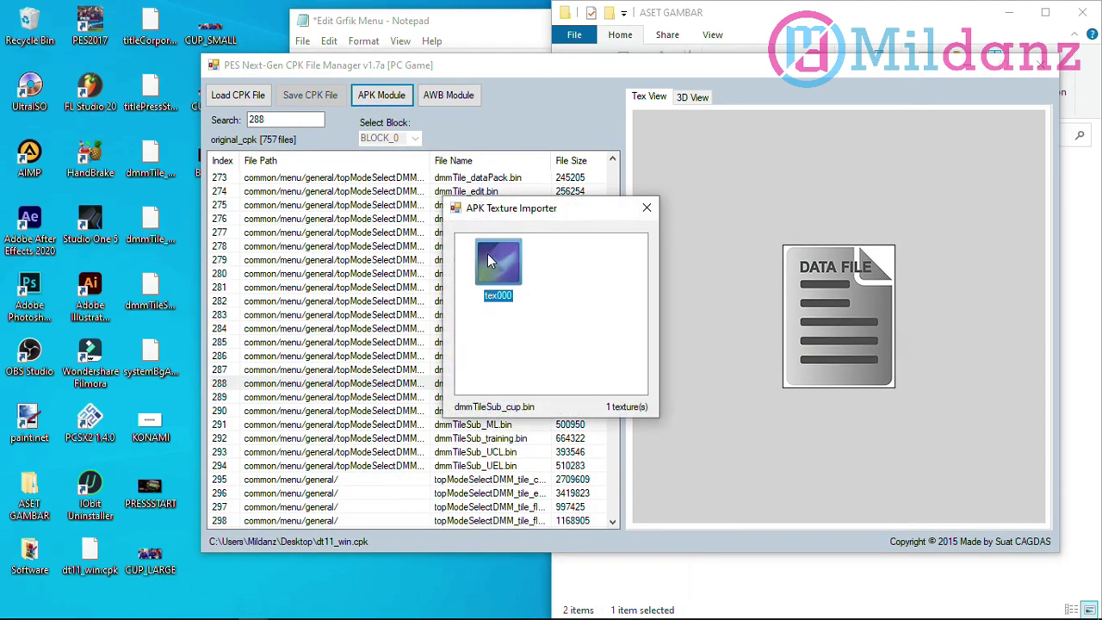
{"action": "double_click", "coordinate": [497, 267]}
{"action": "left_click", "coordinate": [736, 226]}
{"action": "left_click", "coordinate": [910, 344]}
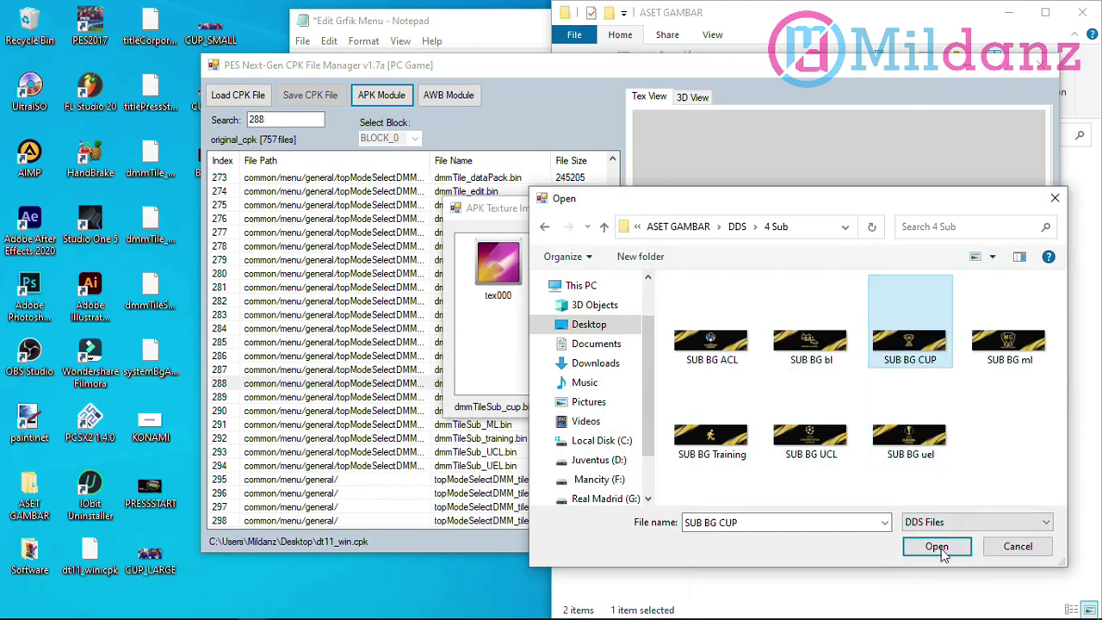
{"action": "double_click", "coordinate": [942, 457]}
{"action": "left_click", "coordinate": [574, 367]}
Replace the tex000 texture of systemBgAclMainMenu.bin (file 704) with BG All from the 1 BG folder and save the CPK file
{"action": "left_click_drag", "start_coordinate": [613, 300], "coordinate": [608, 496]}
{"action": "left_click", "coordinate": [478, 346]}
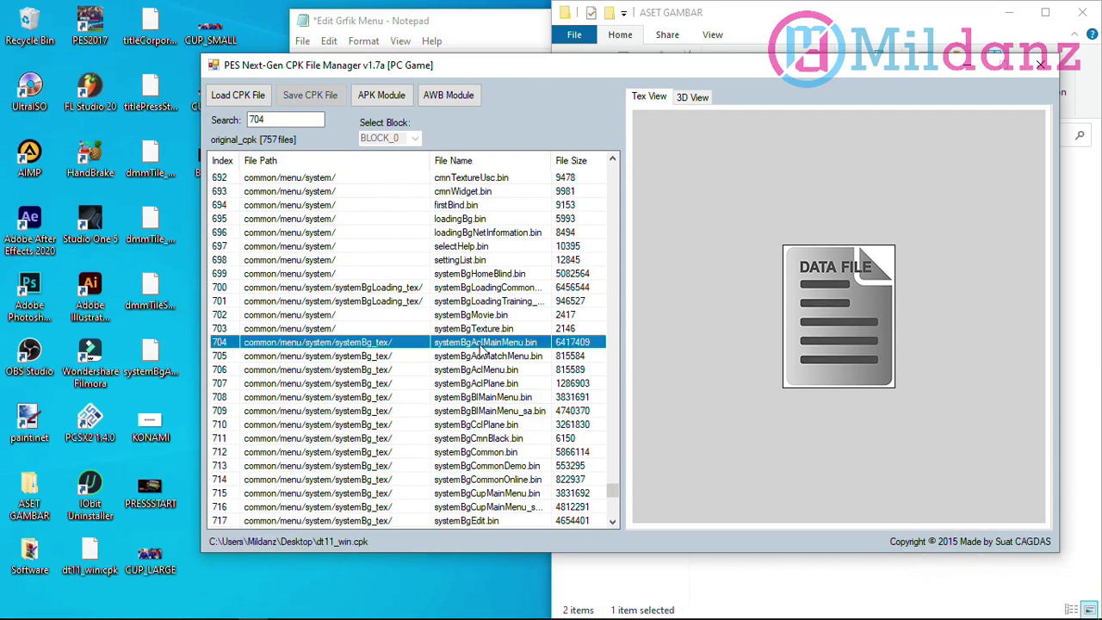
{"action": "left_click", "coordinate": [381, 94]}
{"action": "right_click", "coordinate": [504, 262]}
{"action": "left_click", "coordinate": [534, 269]}
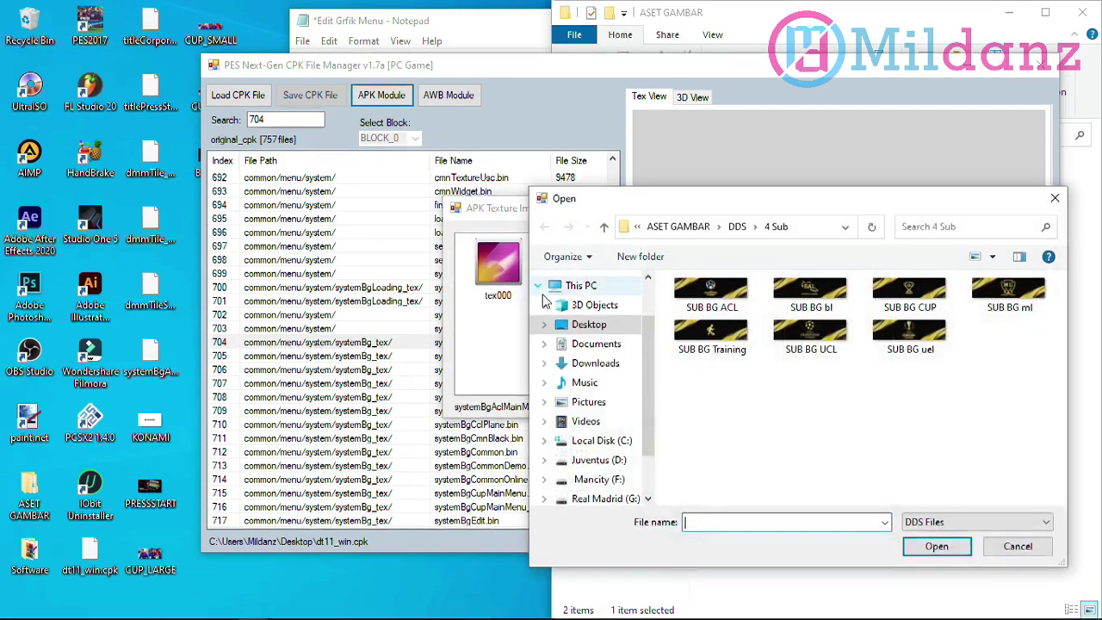
{"action": "left_click", "coordinate": [603, 226]}
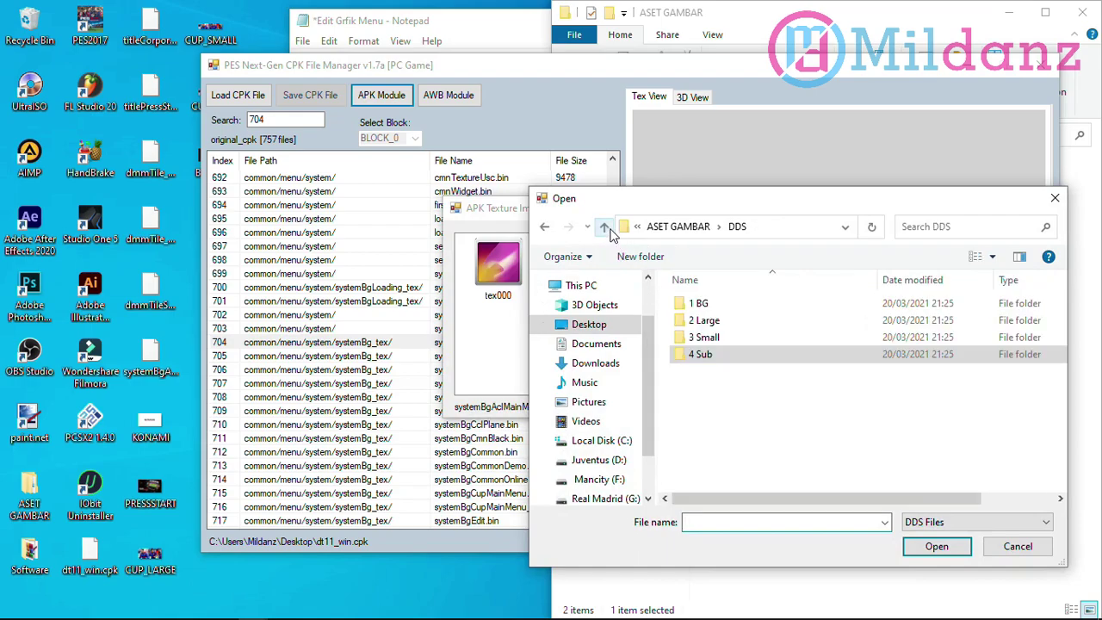
{"action": "double_click", "coordinate": [701, 305]}
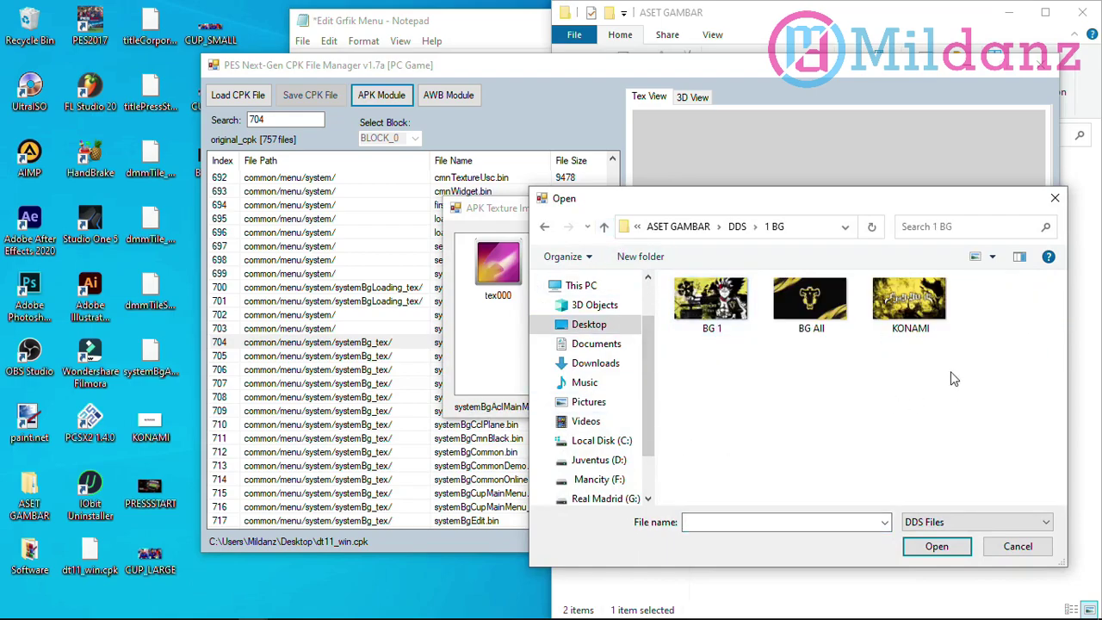
{"action": "left_click", "coordinate": [809, 308]}
{"action": "left_click", "coordinate": [934, 544]}
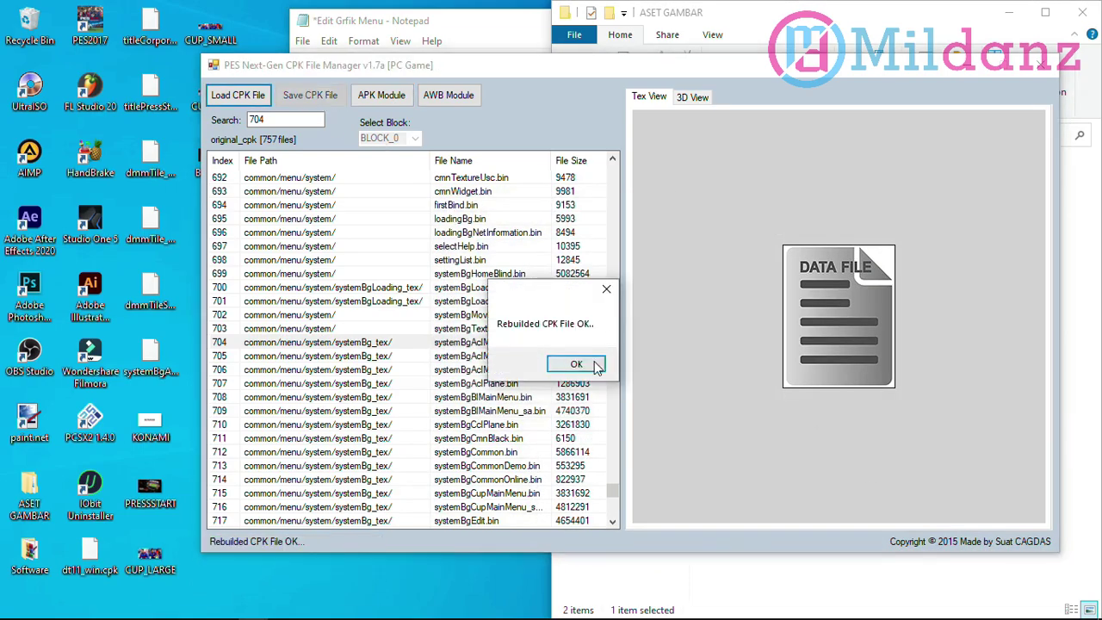
{"action": "left_click", "coordinate": [576, 364]}
Replace the tex000 texture of systemBgAclMatchMenu.bin (file 705) with the background DDS and save the CPK file
{"action": "left_click", "coordinate": [499, 362]}
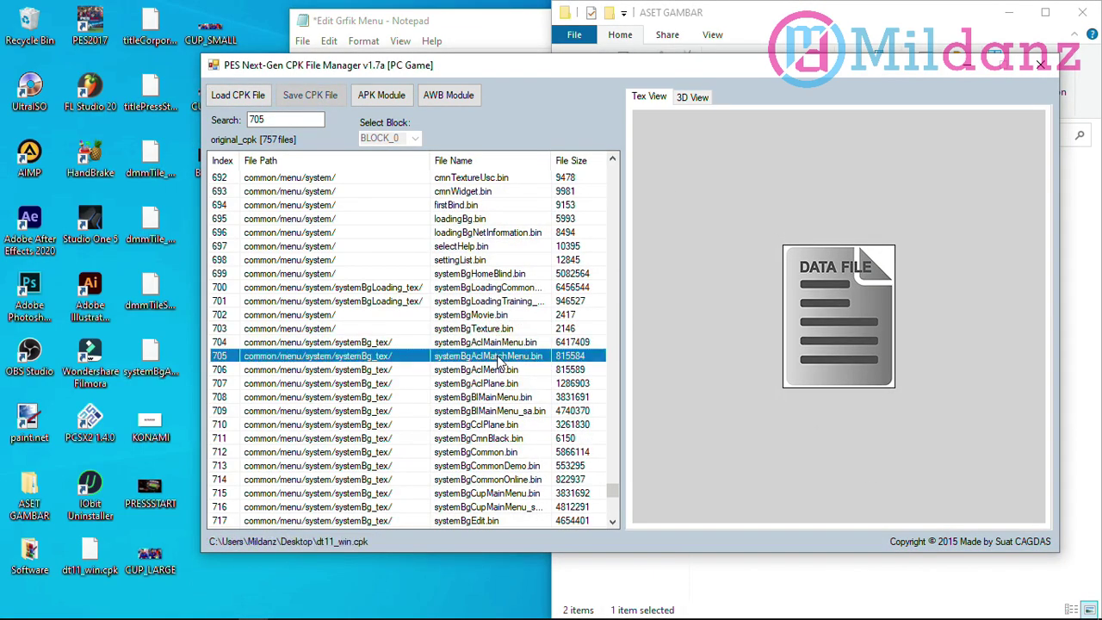
{"action": "left_click", "coordinate": [382, 95]}
{"action": "left_click", "coordinate": [497, 254]}
{"action": "right_click", "coordinate": [499, 257]}
{"action": "left_click", "coordinate": [528, 266]}
{"action": "left_click", "coordinate": [939, 543]}
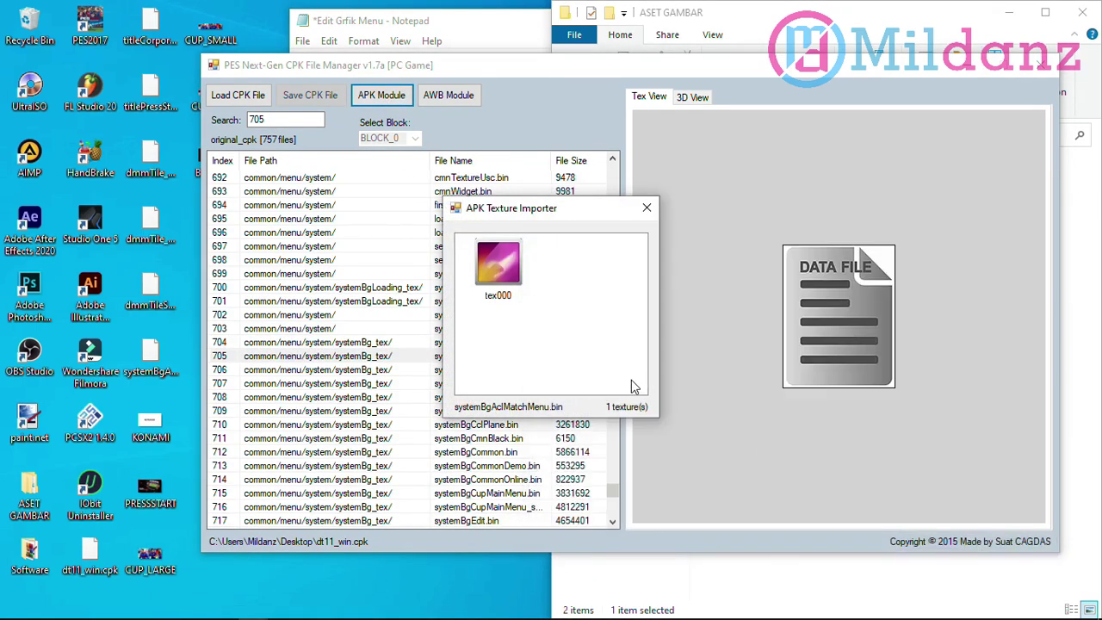
{"action": "left_click", "coordinate": [647, 207]}
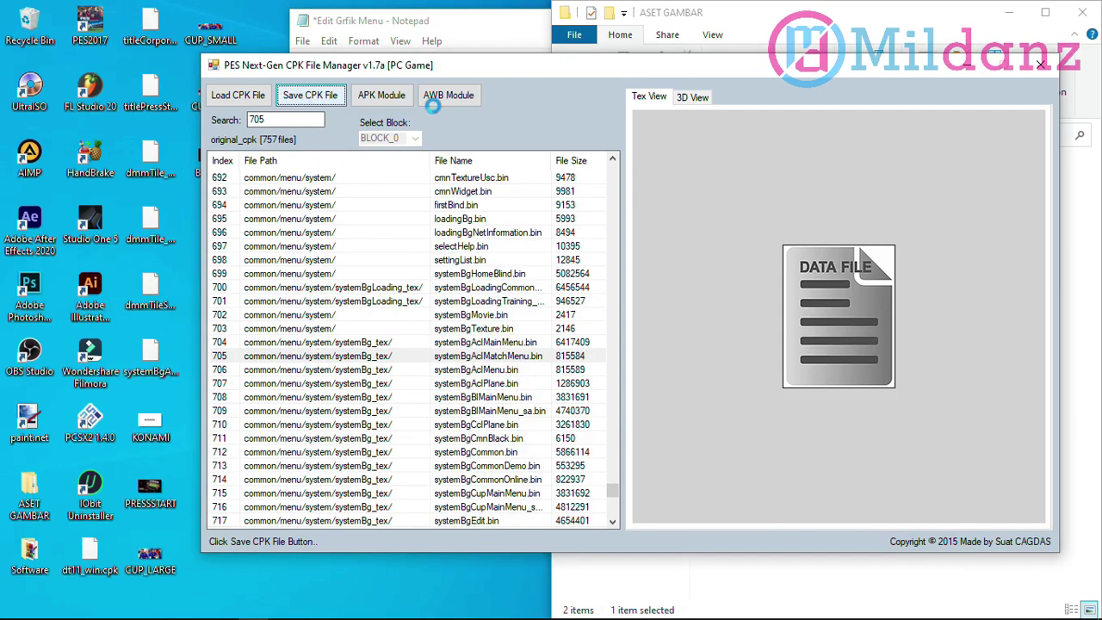
{"action": "left_click", "coordinate": [310, 95]}
Replace the tex000 textures of systemBgAclMenu.bin (file 706) and systemBgAclPlane.bin (file 707) with the background DDS, saving the CPK file after each
{"action": "left_click", "coordinate": [381, 95]}
{"action": "left_click", "coordinate": [654, 204]}
{"action": "left_click", "coordinate": [310, 96]}
{"action": "left_click", "coordinate": [573, 363]}
{"action": "left_click", "coordinate": [381, 96]}
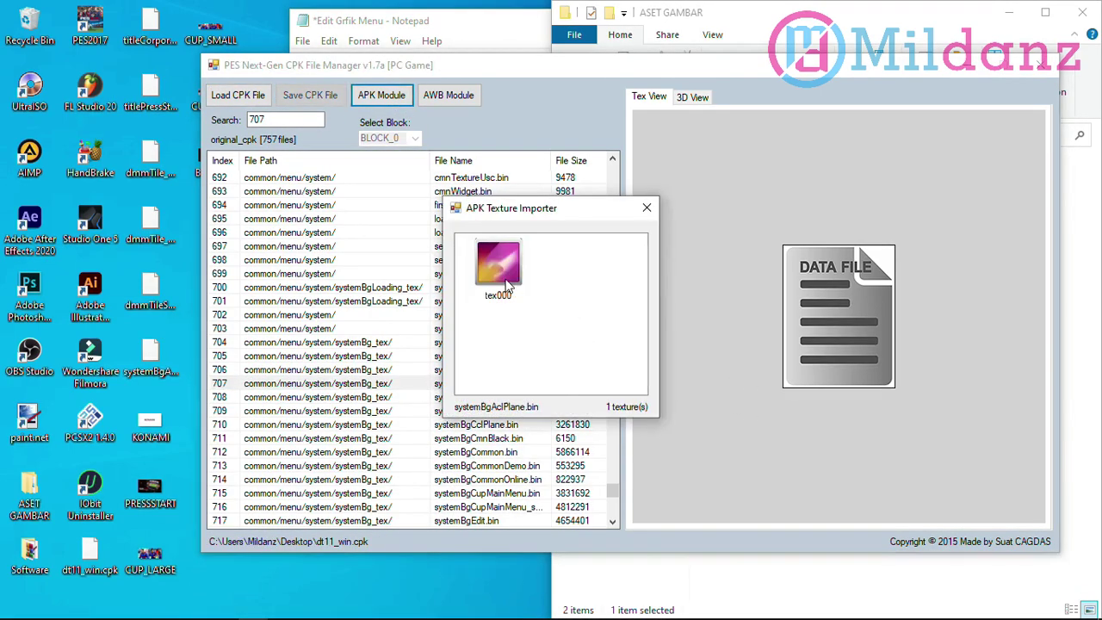
{"action": "left_click", "coordinate": [650, 207]}
{"action": "left_click", "coordinate": [299, 101]}
{"action": "left_click", "coordinate": [562, 359]}
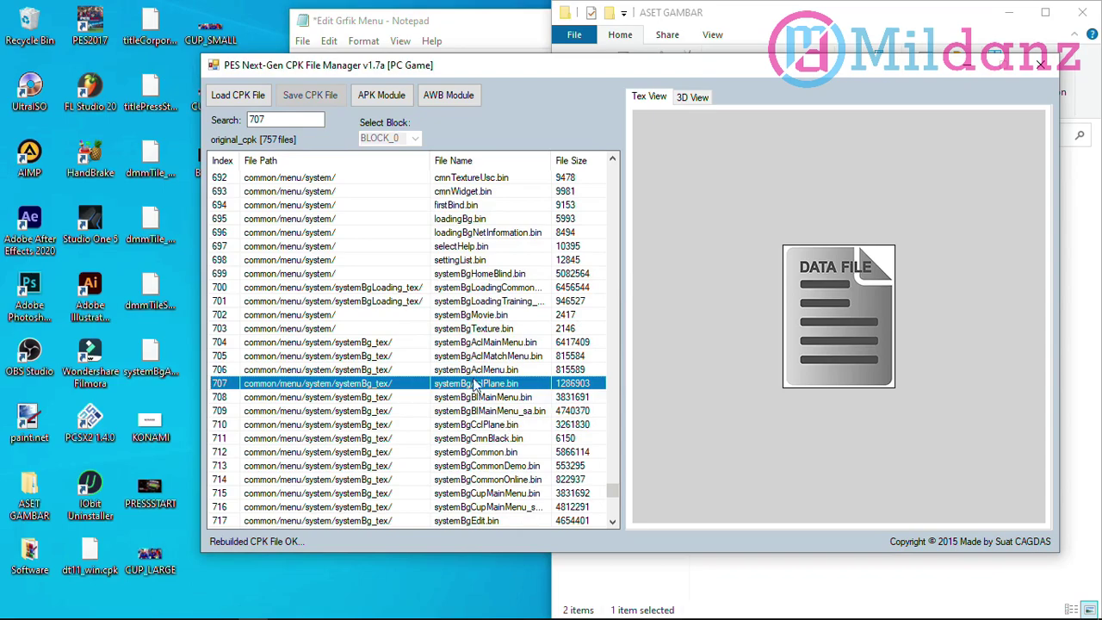
Look through the systemBg_tex entries of the CPK file list, from file 704 to file 742
{"action": "scroll", "coordinate": [463, 378], "scroll_direction": "down", "scroll_amount": 2}
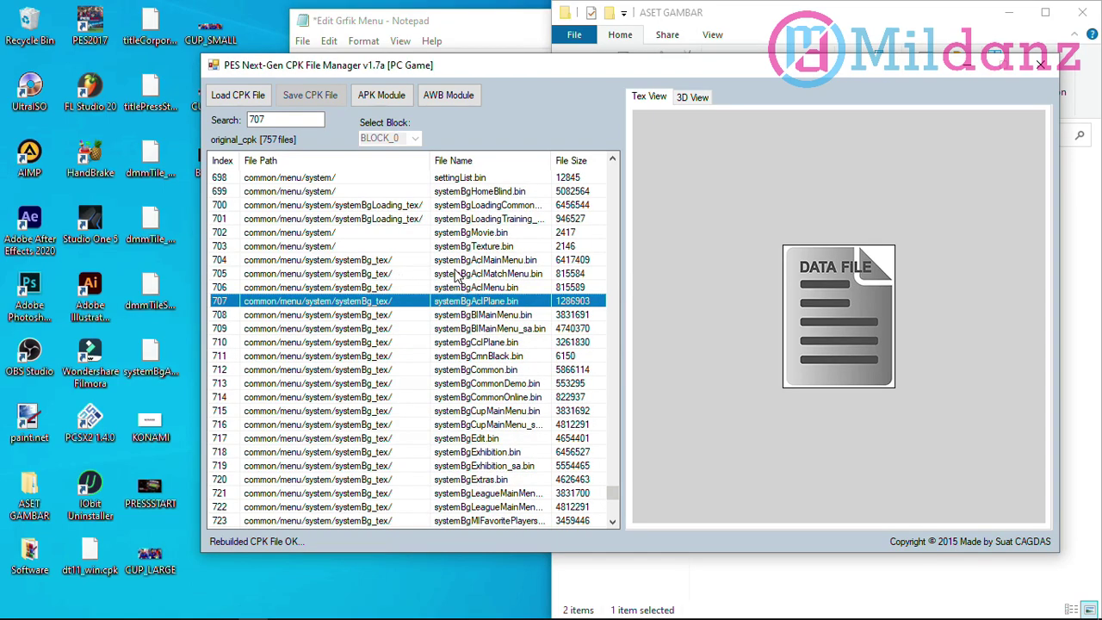
{"action": "scroll", "coordinate": [463, 284], "scroll_direction": "down", "scroll_amount": 8}
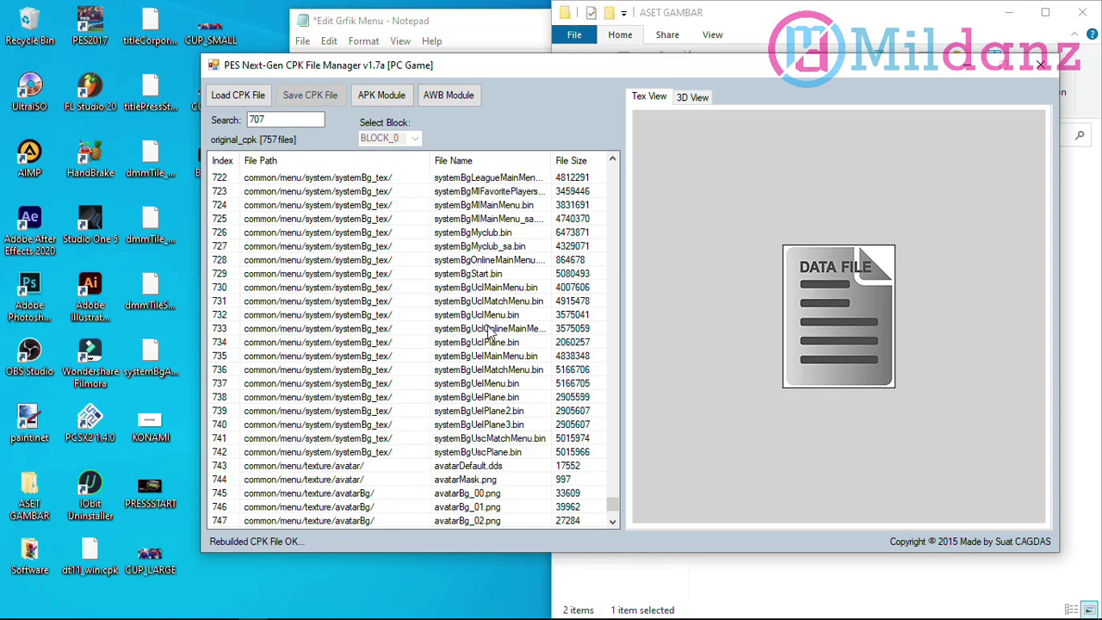
{"action": "scroll", "coordinate": [489, 332], "scroll_direction": "up", "scroll_amount": 6}
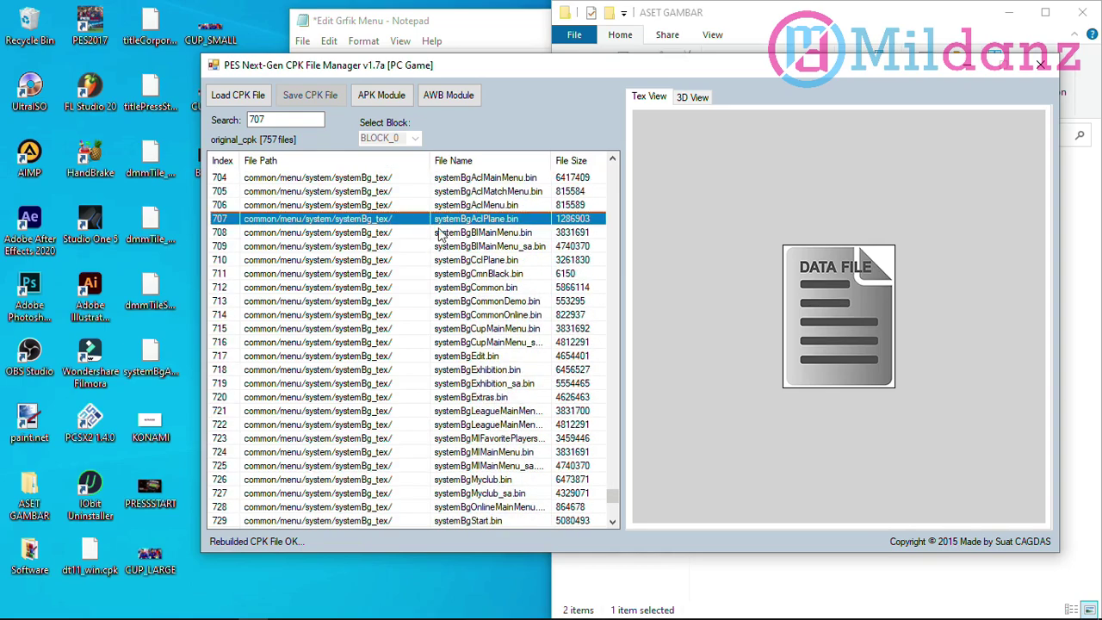
{"action": "scroll", "coordinate": [443, 251], "scroll_direction": "up", "scroll_amount": 2}
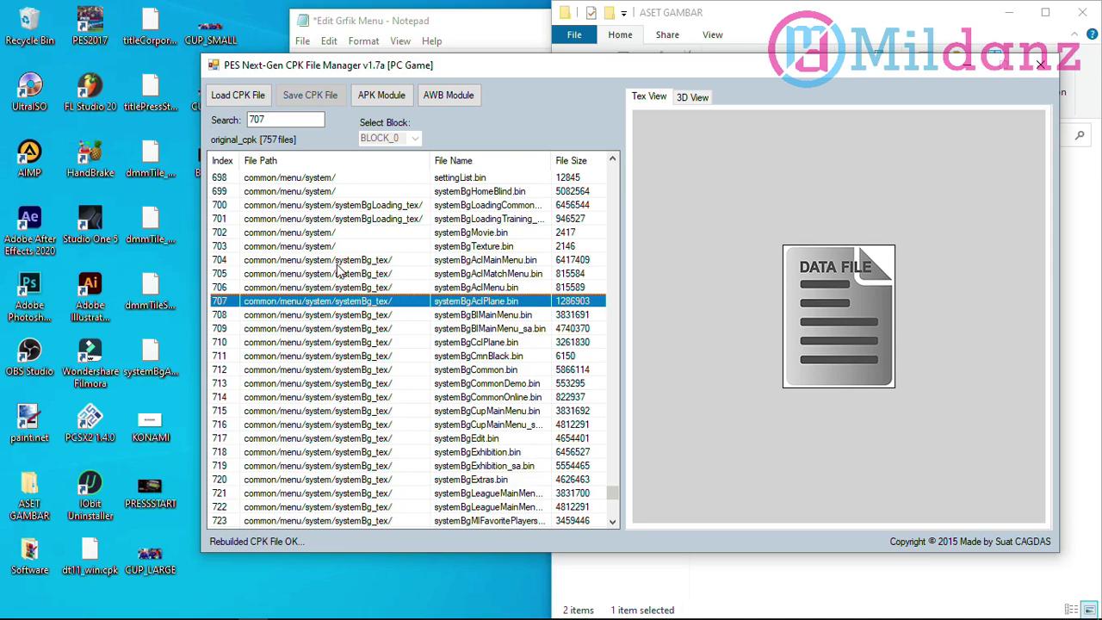
{"action": "scroll", "coordinate": [383, 300], "scroll_direction": "down", "scroll_amount": 10}
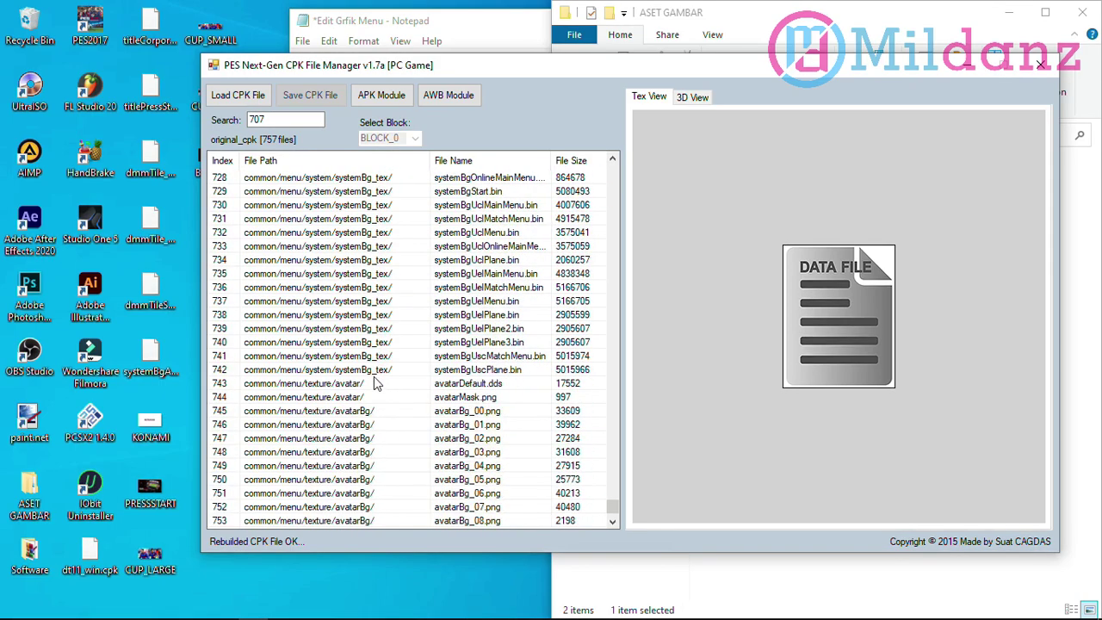
Review the menu tile entries from file 253 to 294 and the titleCorporate_konami.bin entry (file 241) in the CPK list
{"action": "scroll", "coordinate": [370, 374], "scroll_direction": "up", "scroll_amount": 20}
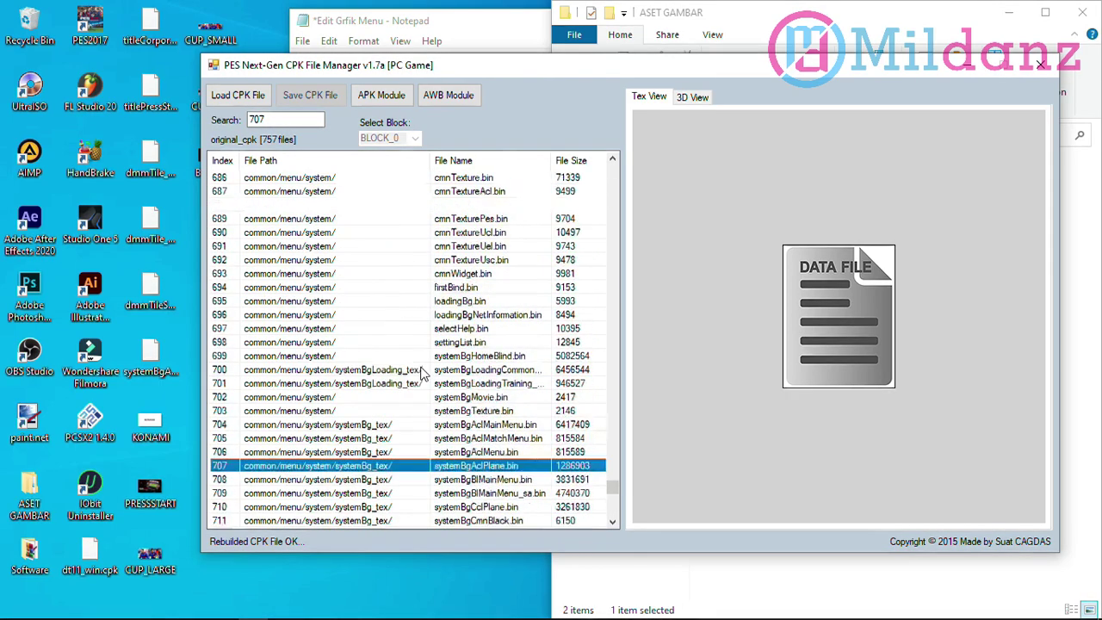
{"action": "scroll", "coordinate": [421, 371], "scroll_direction": "up", "scroll_amount": 16}
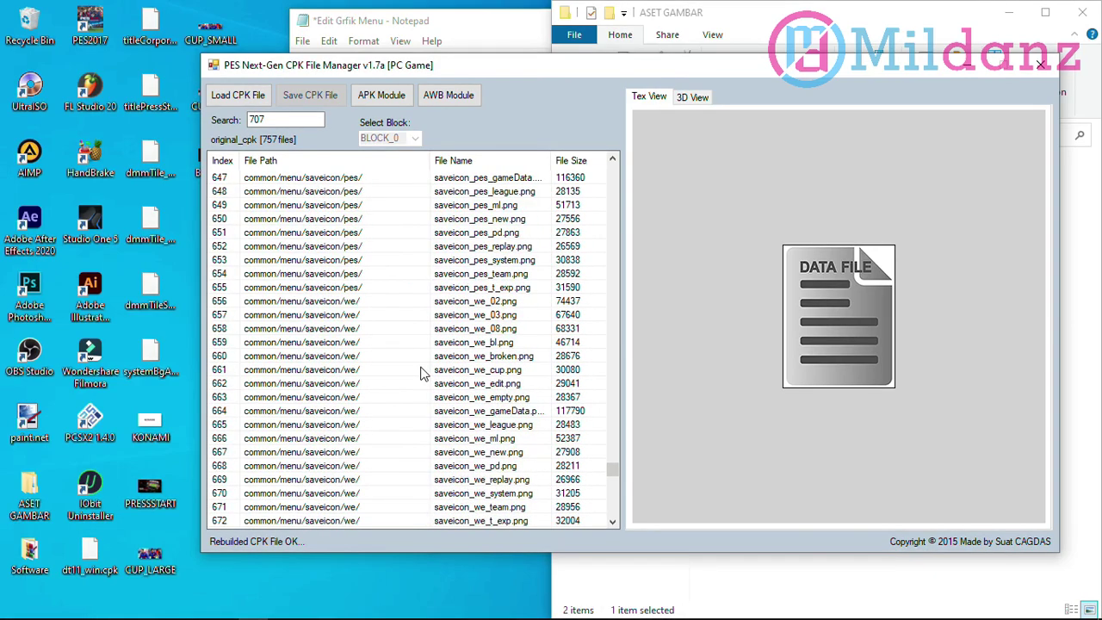
{"action": "scroll", "coordinate": [422, 372], "scroll_direction": "up", "scroll_amount": 17}
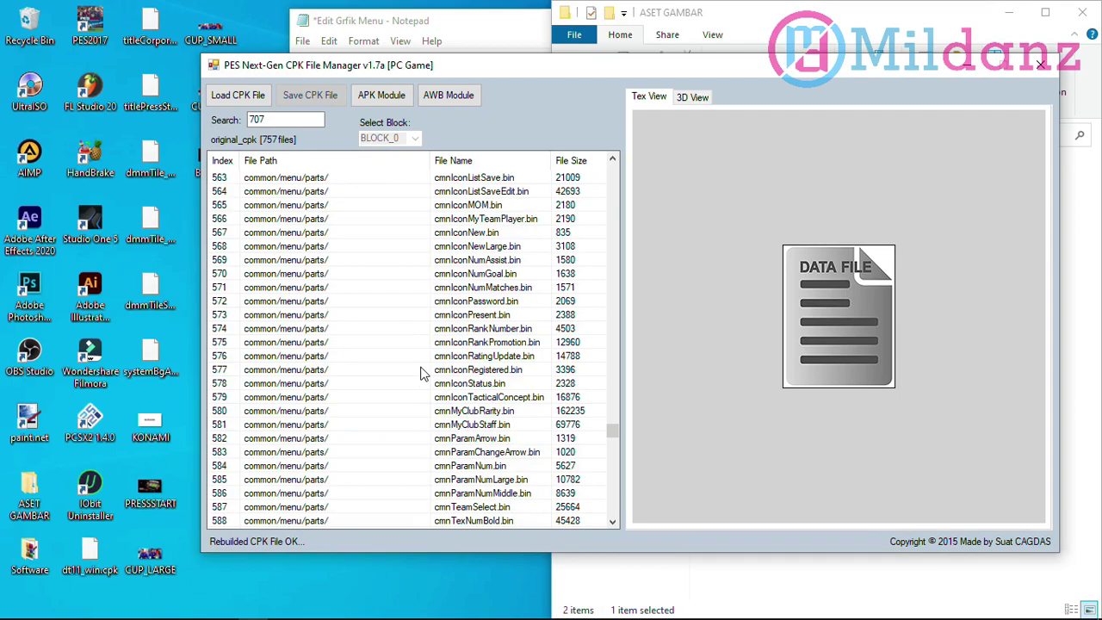
{"action": "scroll", "coordinate": [484, 298], "scroll_direction": "up", "scroll_amount": 9}
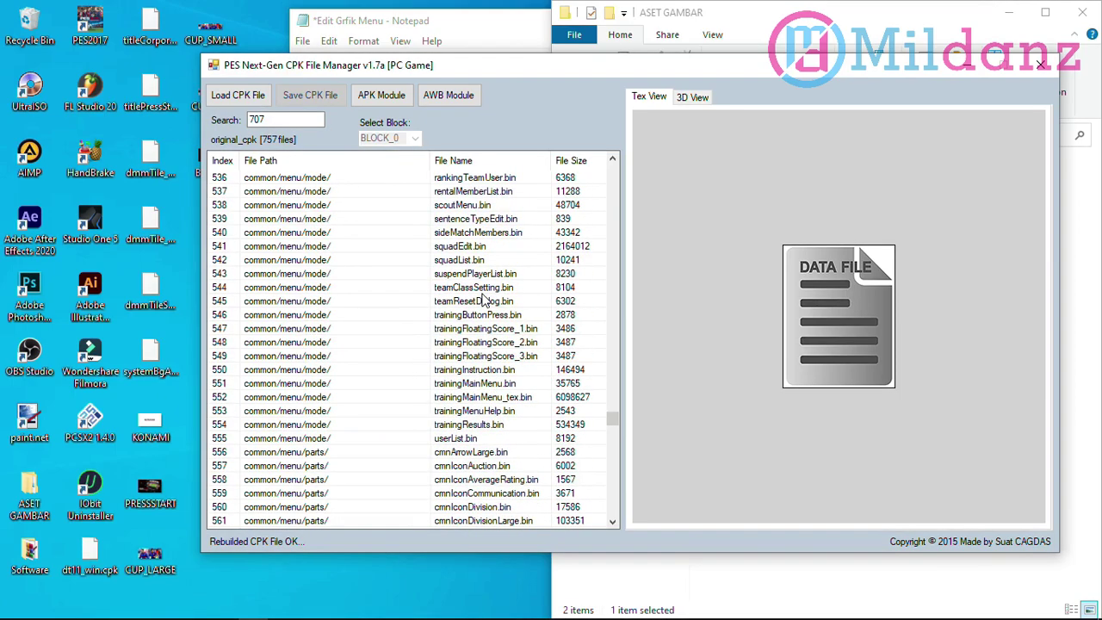
{"action": "scroll", "coordinate": [484, 298], "scroll_direction": "up", "scroll_amount": 20}
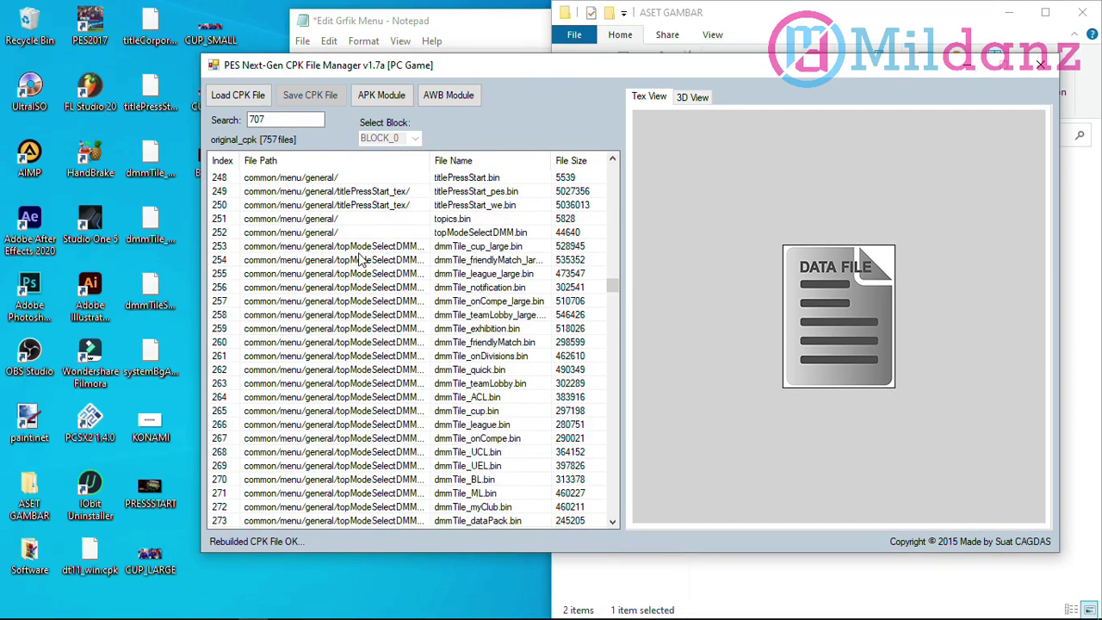
{"action": "left_click", "coordinate": [465, 249]}
{"action": "scroll", "coordinate": [506, 287], "scroll_direction": "down", "scroll_amount": 12}
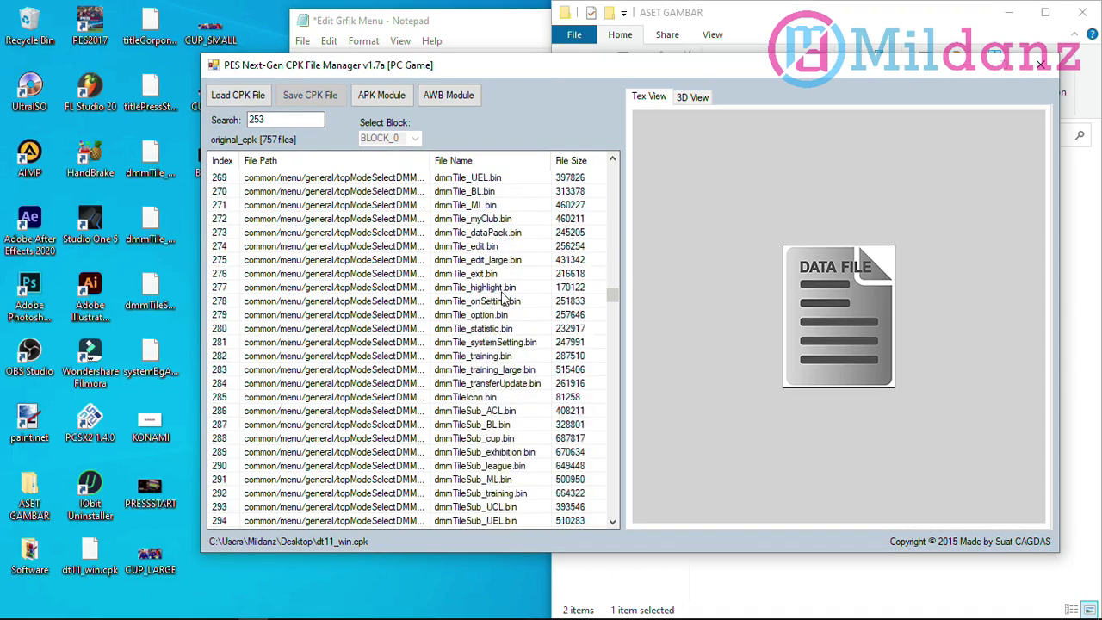
{"action": "left_click", "coordinate": [471, 315]}
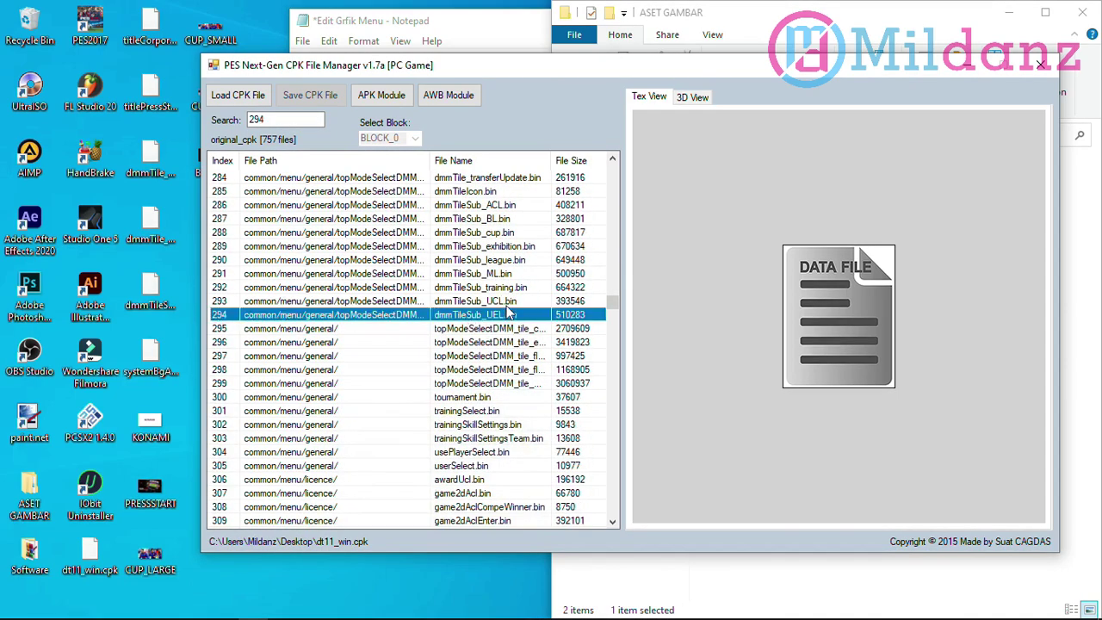
{"action": "scroll", "coordinate": [508, 315], "scroll_direction": "up", "scroll_amount": 20}
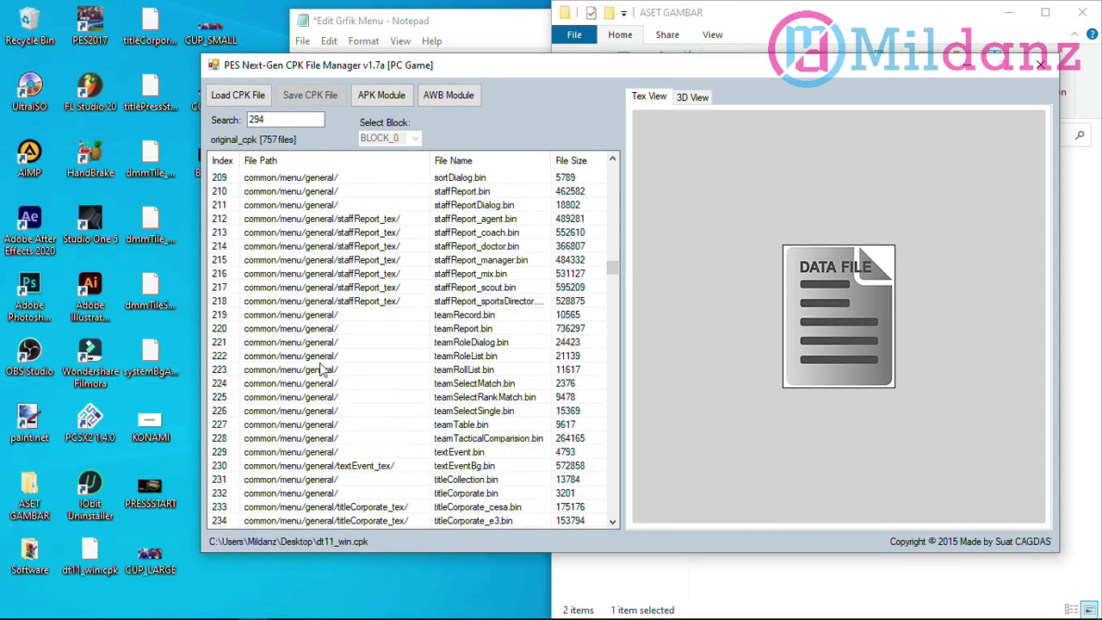
{"action": "scroll", "coordinate": [323, 370], "scroll_direction": "down", "scroll_amount": 7}
{"action": "left_click", "coordinate": [495, 328]}
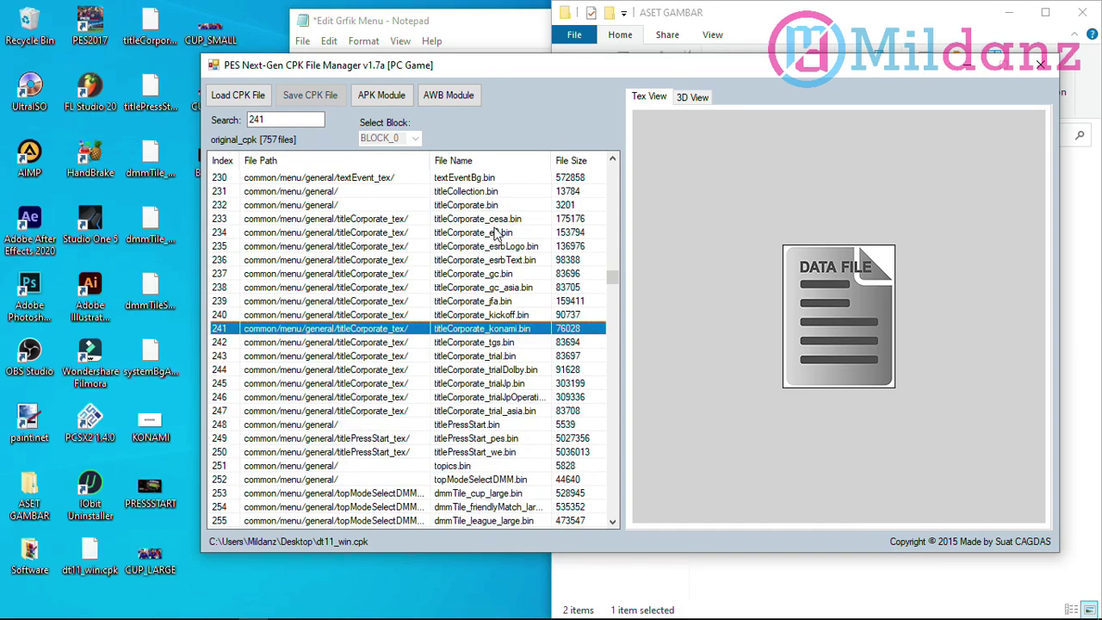
Close the CPK file manager and rename dt11_win.cpk on the desktop as MYMenu.cpk
{"action": "left_click", "coordinate": [1039, 65]}
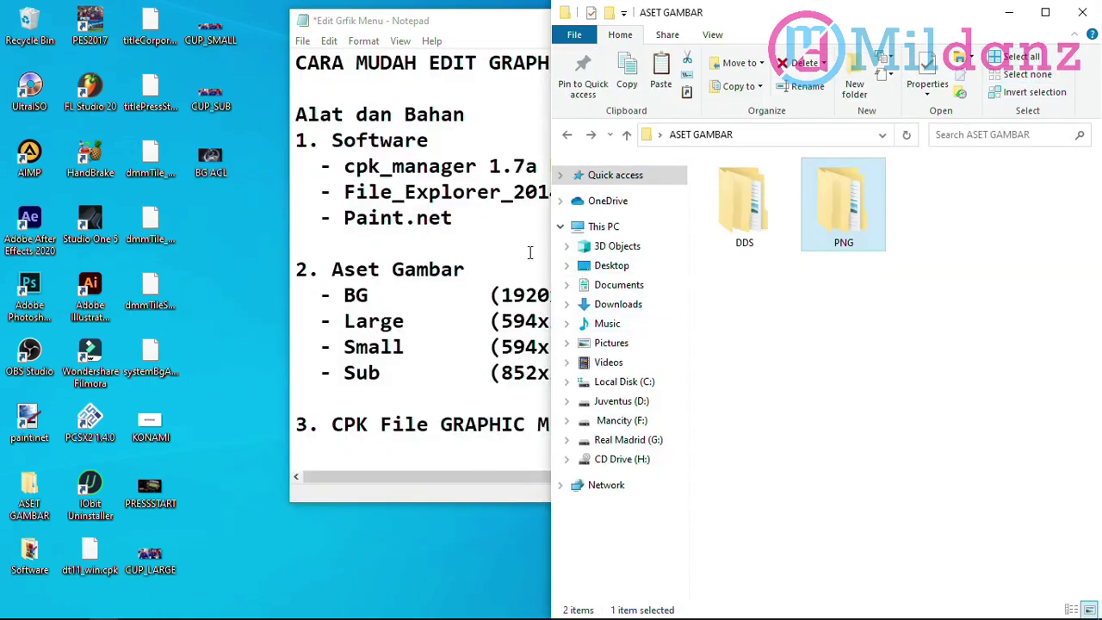
{"action": "left_click", "coordinate": [89, 552]}
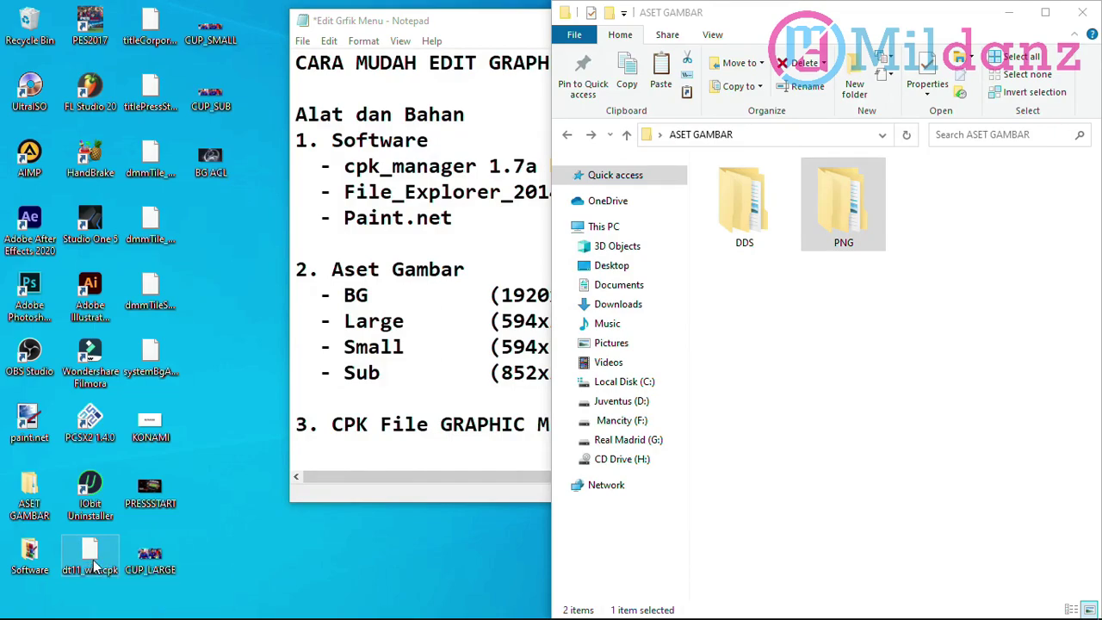
{"action": "right_click", "coordinate": [92, 558]}
{"action": "left_click", "coordinate": [140, 522]}
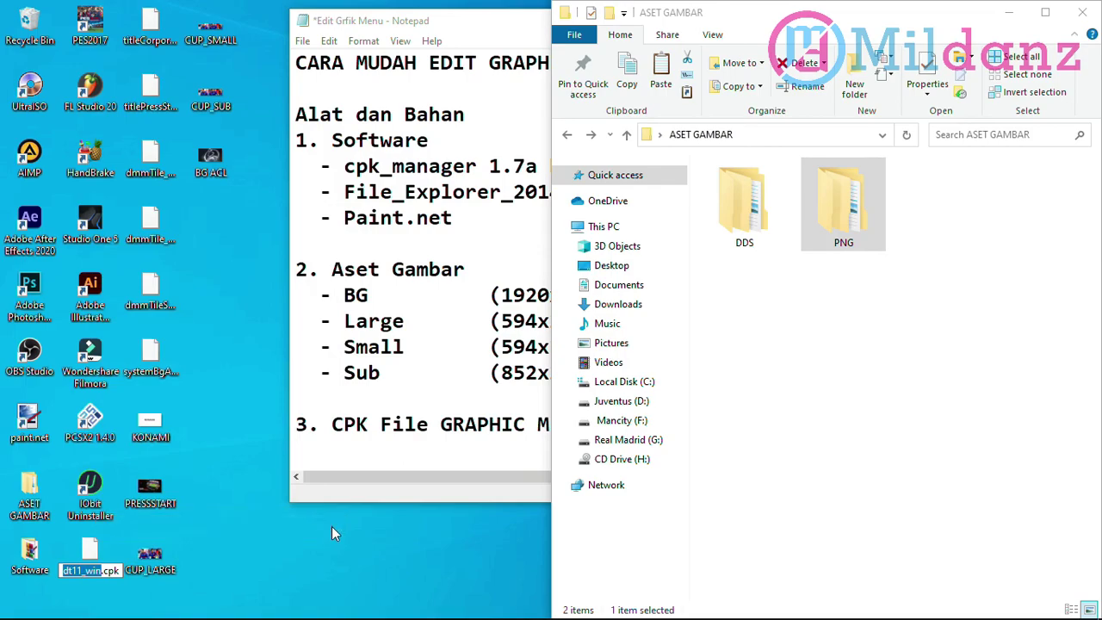
{"action": "type", "text": "m"}
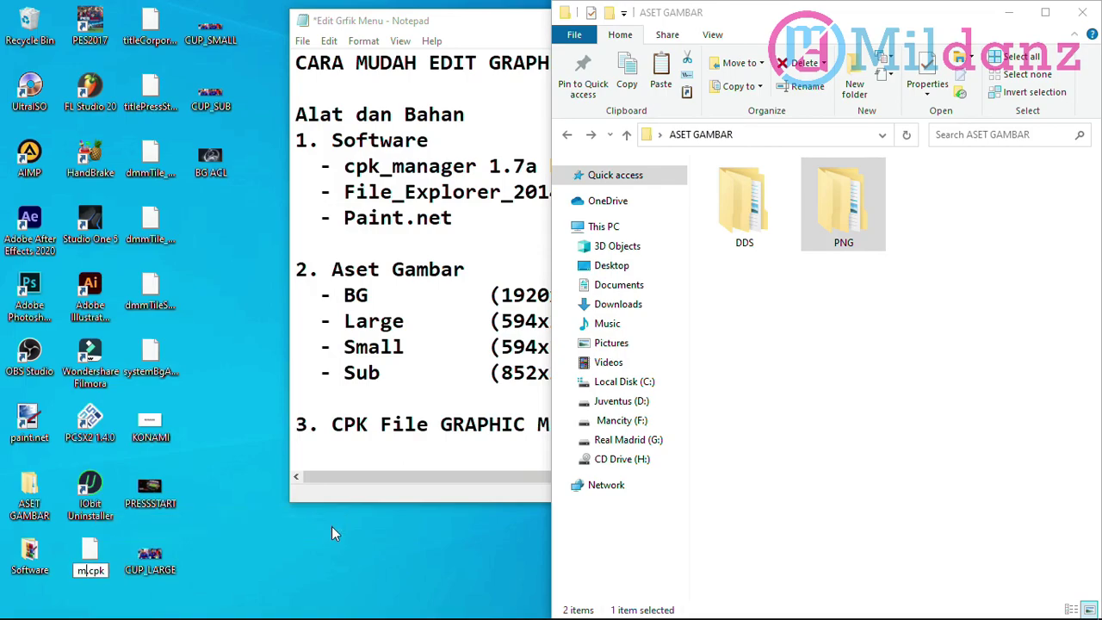
{"action": "type", "text": "YMenu"}
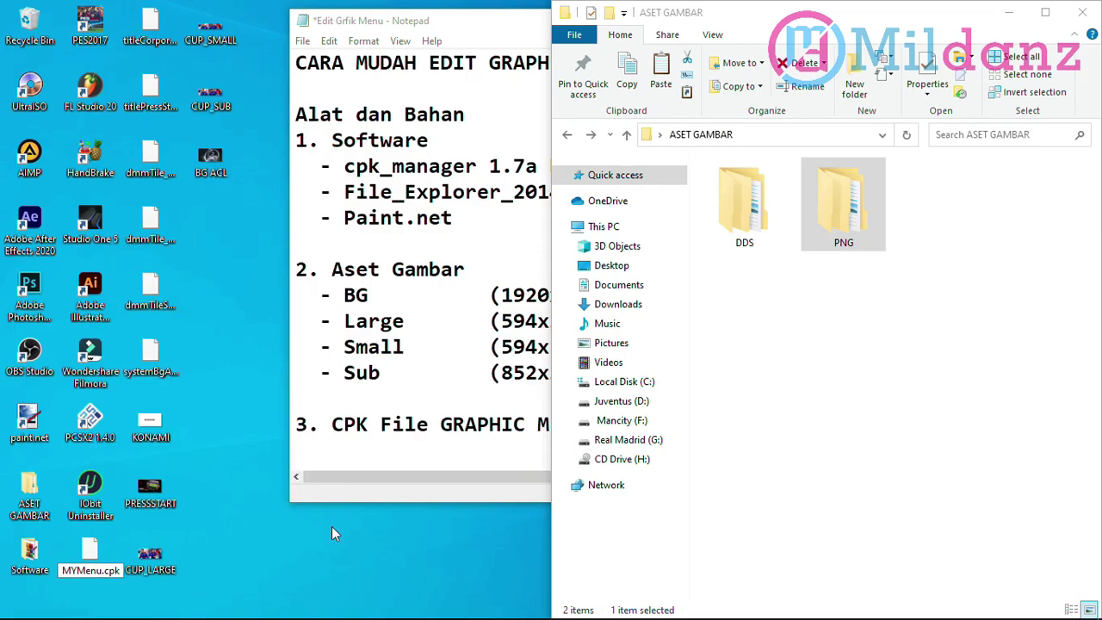
{"action": "key", "text": "Return"}
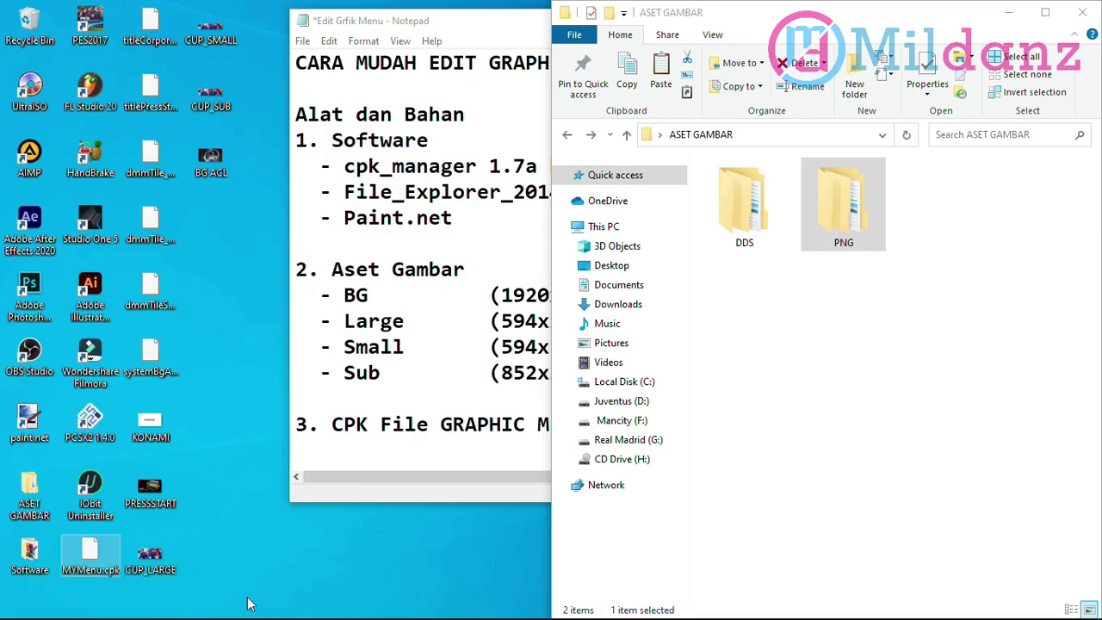
Copy MYMenu.cpk from the desktop into the download folder of the Pro Evolution Soccer 2017 installation
{"action": "right_click", "coordinate": [102, 551]}
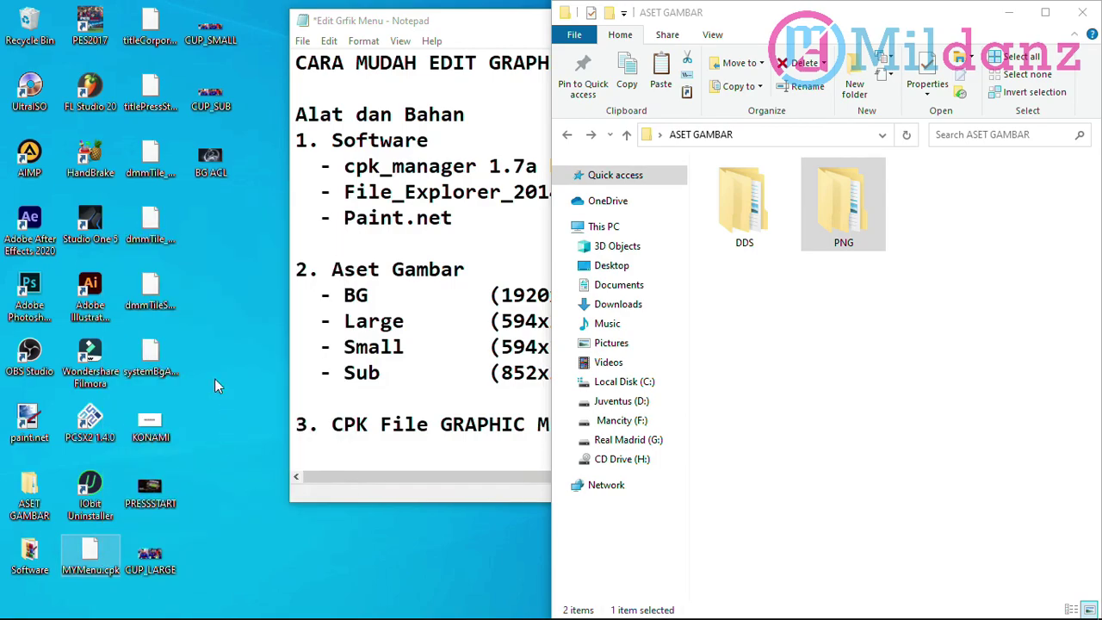
{"action": "right_click", "coordinate": [102, 35]}
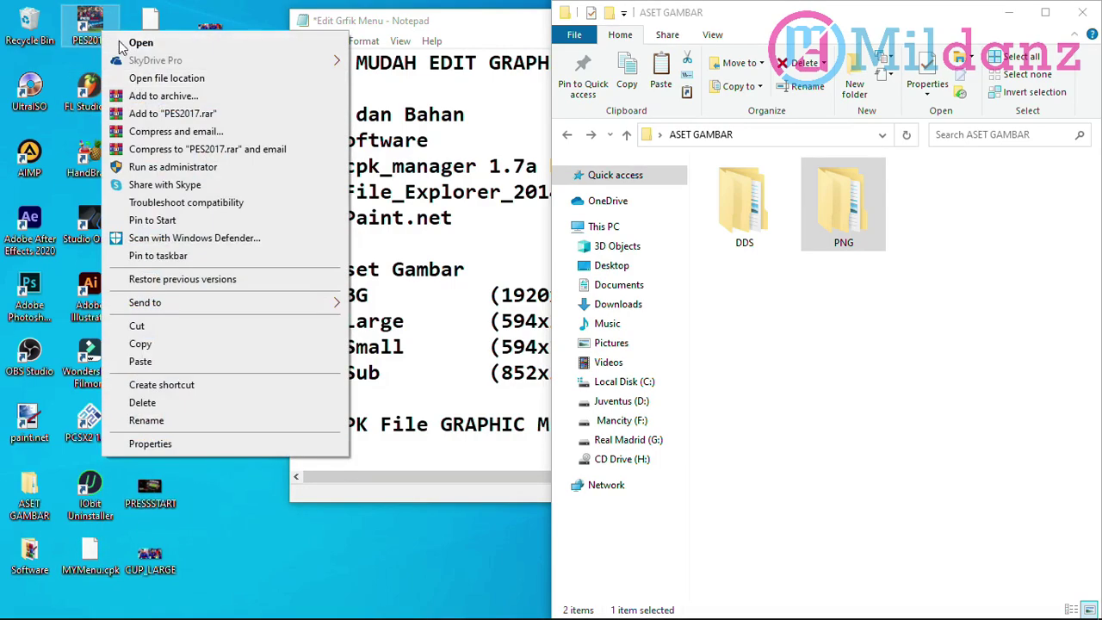
{"action": "left_click", "coordinate": [133, 79]}
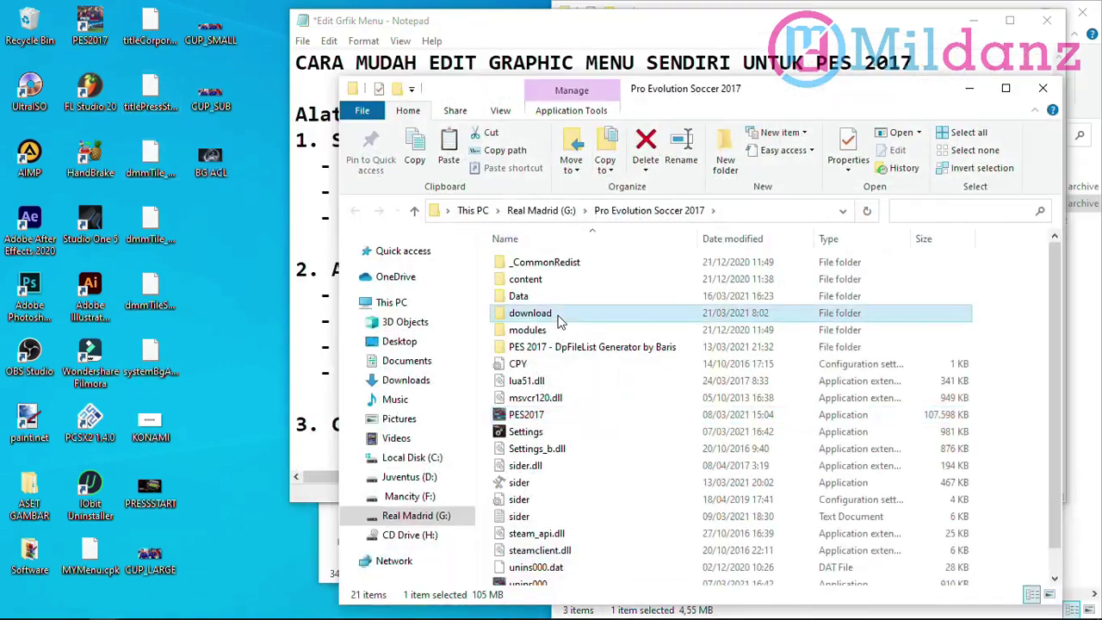
{"action": "double_click", "coordinate": [469, 313]}
{"action": "key", "text": "ctrl+v"}
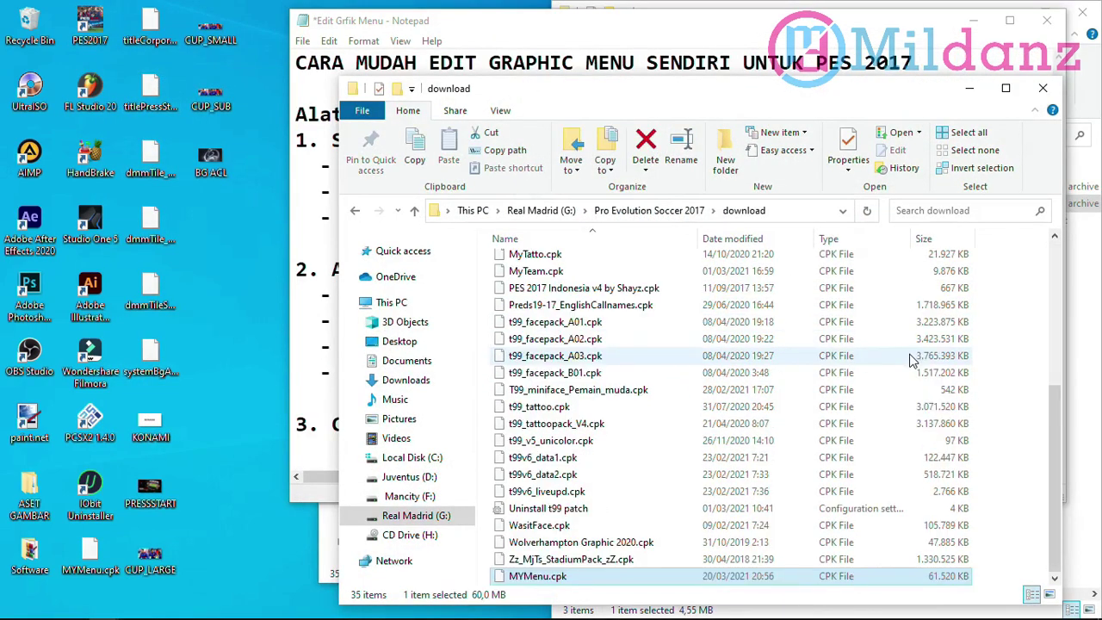
Generate DpFileList.bin with the PES 2017 DpFileList Generator, with all CPK files including MYMenu.cpk selected, and close the generator
{"action": "left_click", "coordinate": [415, 211]}
{"action": "double_click", "coordinate": [594, 344]}
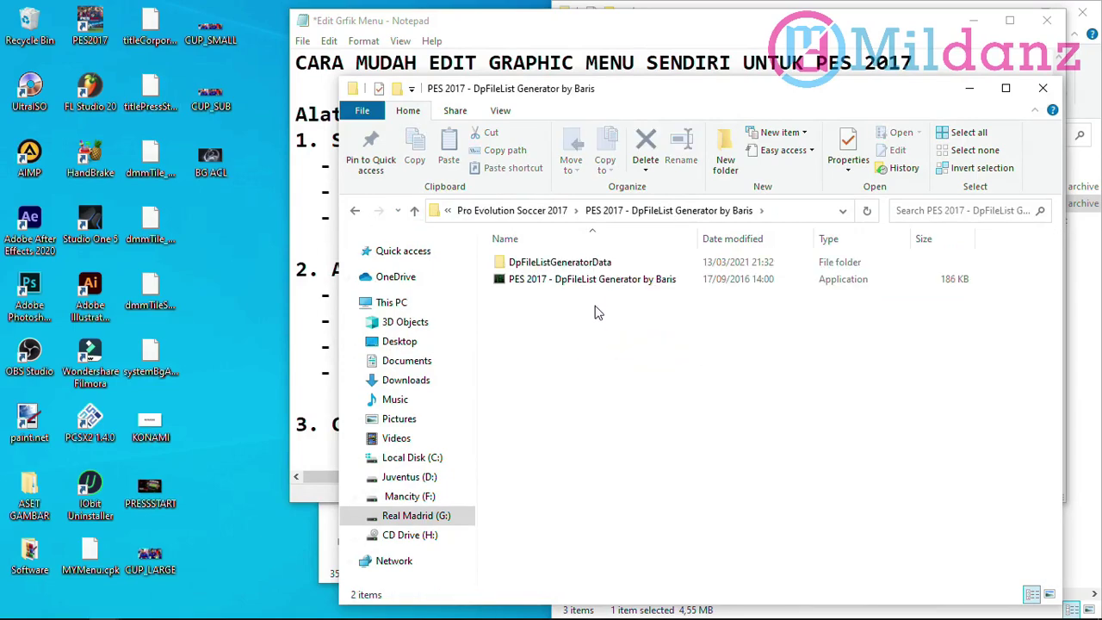
{"action": "left_click", "coordinate": [592, 281]}
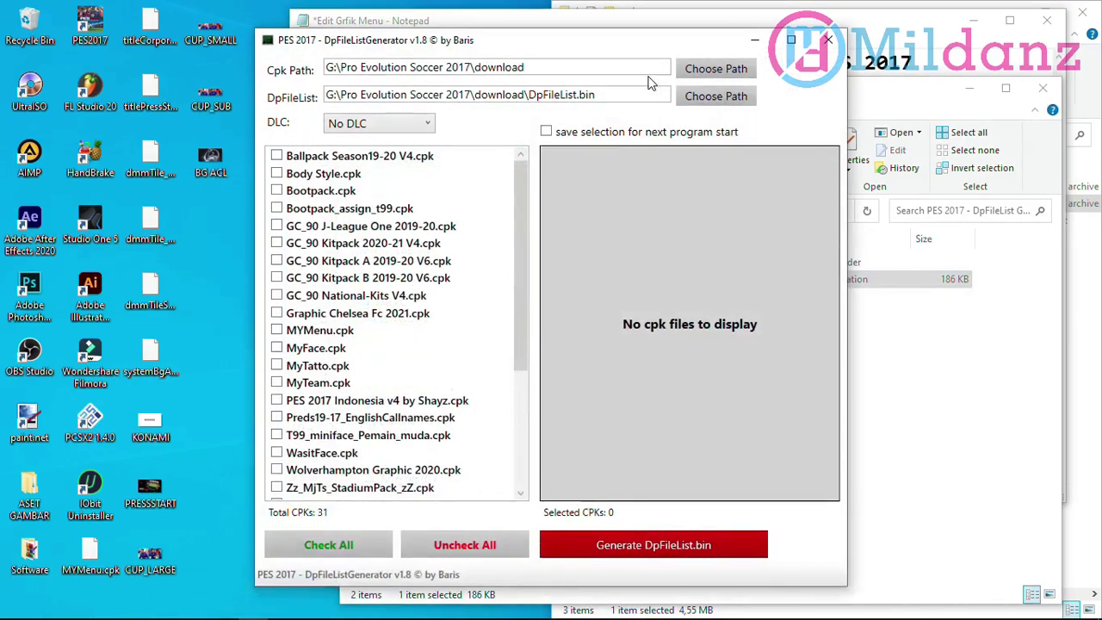
{"action": "left_click", "coordinate": [404, 295]}
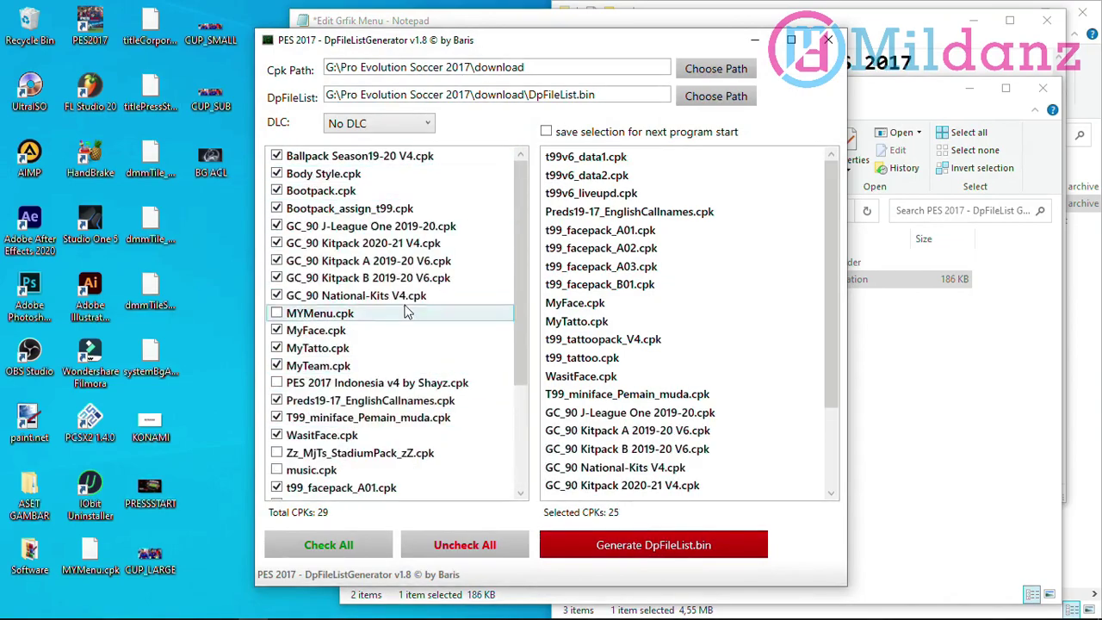
{"action": "scroll", "coordinate": [413, 327], "scroll_direction": "down", "scroll_amount": 1}
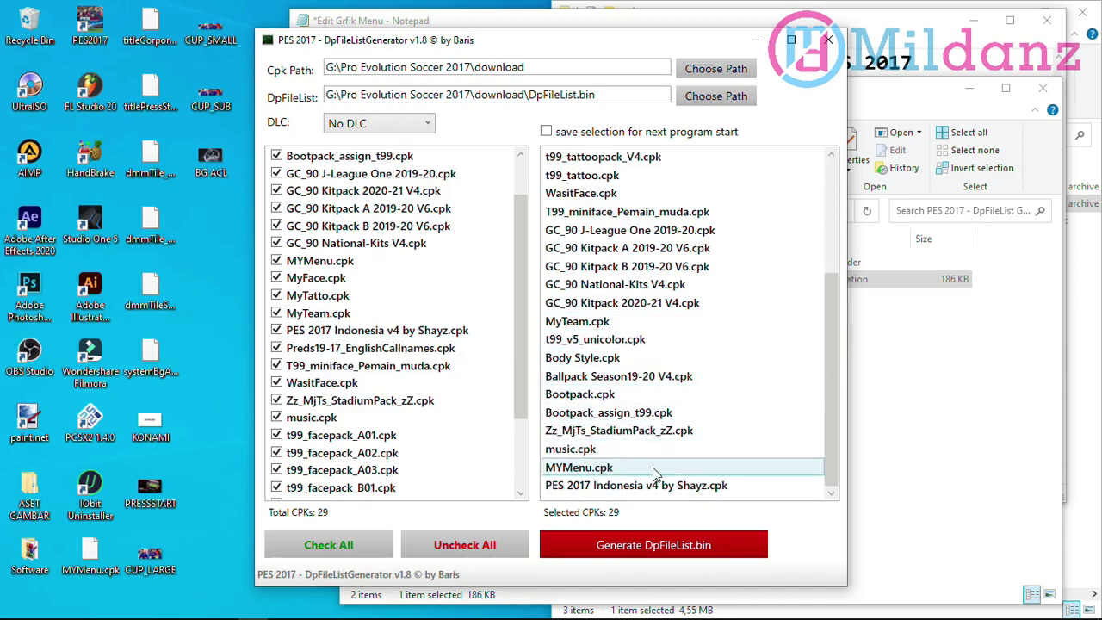
{"action": "left_click", "coordinate": [668, 549]}
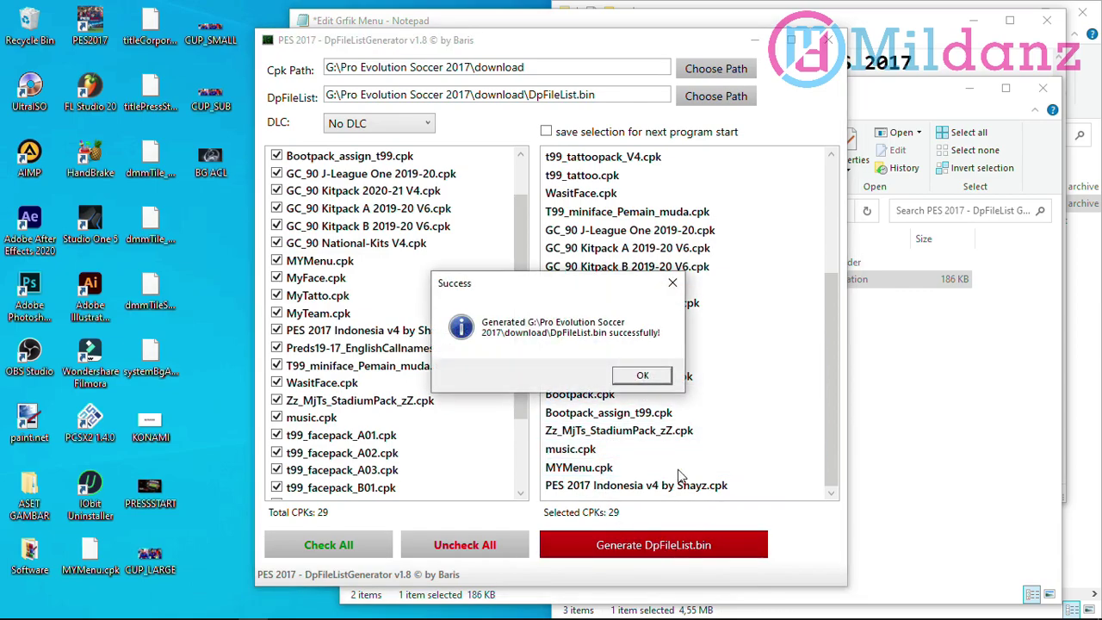
{"action": "left_click", "coordinate": [642, 376]}
{"action": "left_click", "coordinate": [829, 41]}
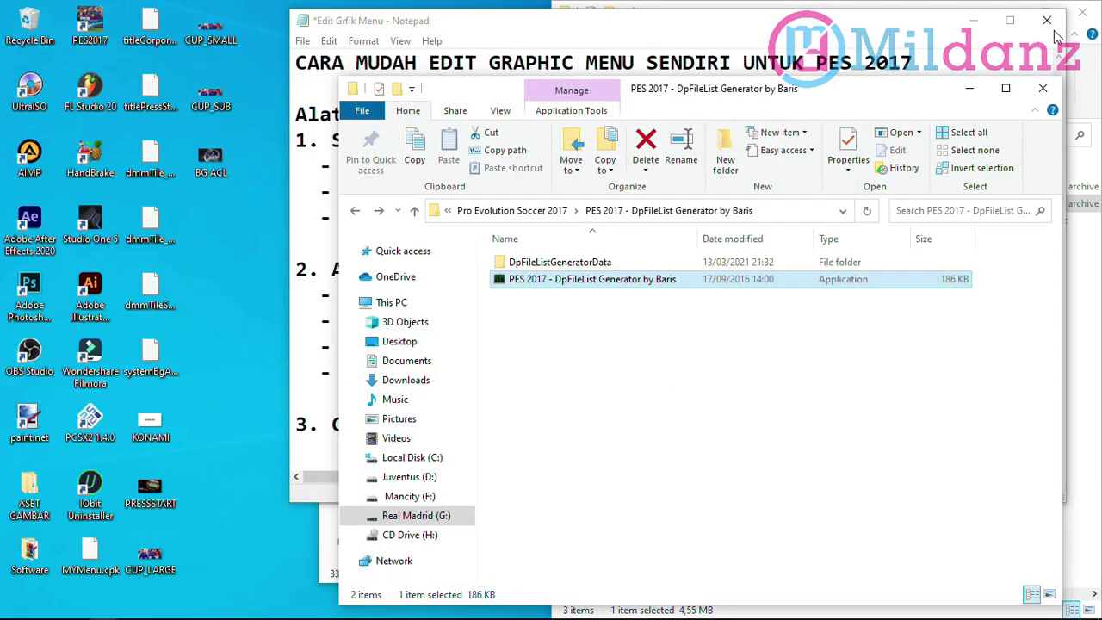
Close the game folder, launch PES 2017 and continue past the title screen and network notice to the main menu
{"action": "left_click", "coordinate": [1043, 89]}
{"action": "double_click", "coordinate": [89, 24]}
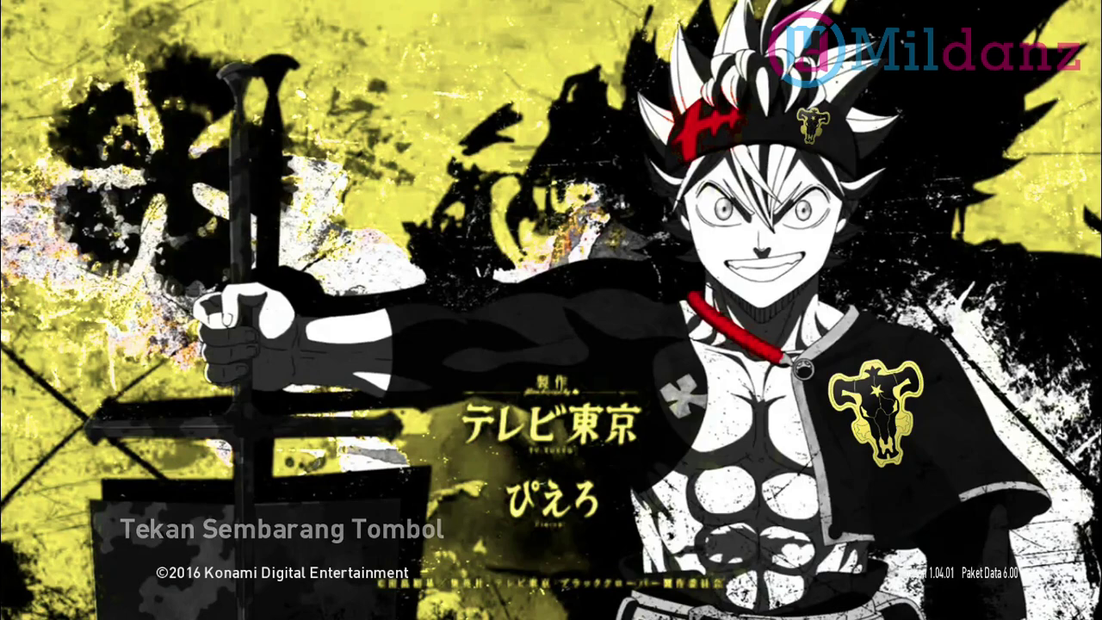
{"action": "key", "text": "Return"}
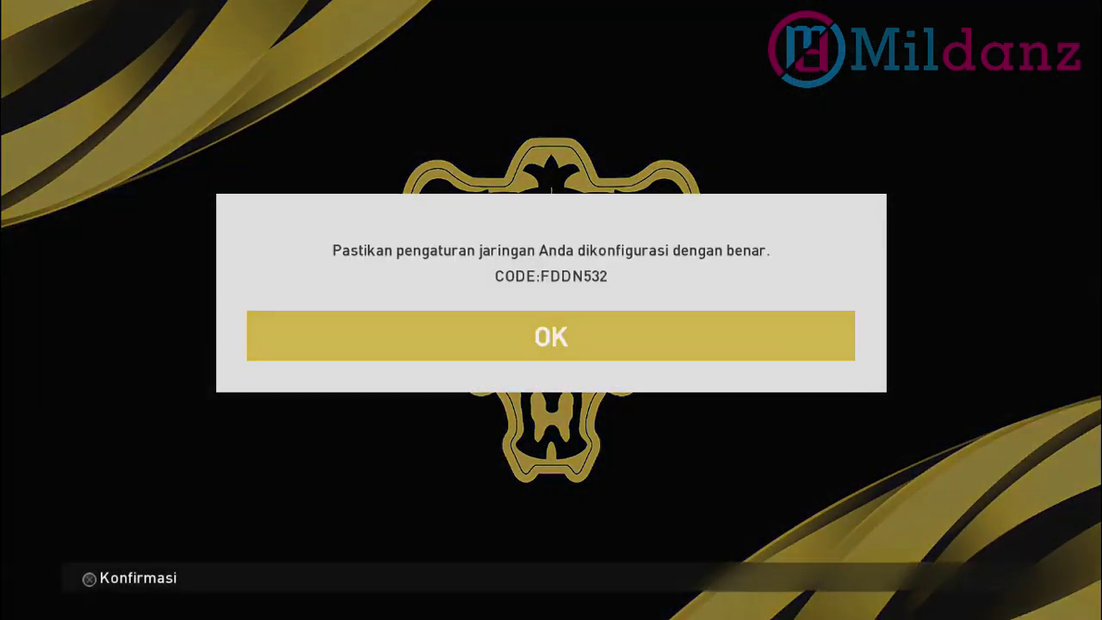
{"action": "key", "text": "Return"}
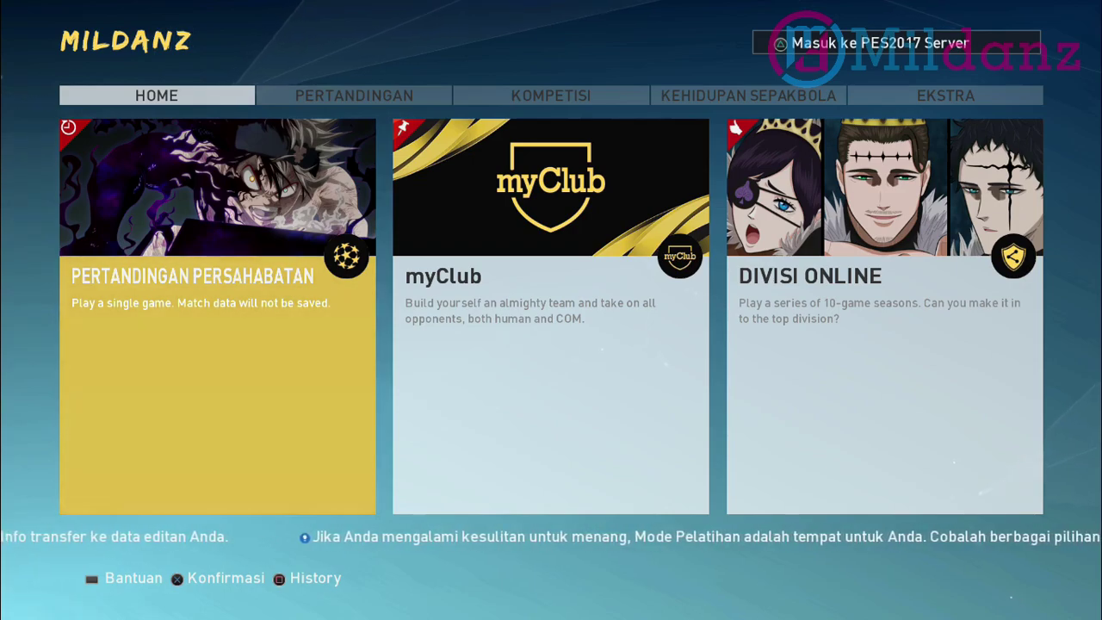
Check the custom tile graphics on the game's HOME and PERTANDINGAN pages and continue to KOMPETISI
{"action": "key", "text": "Right"}
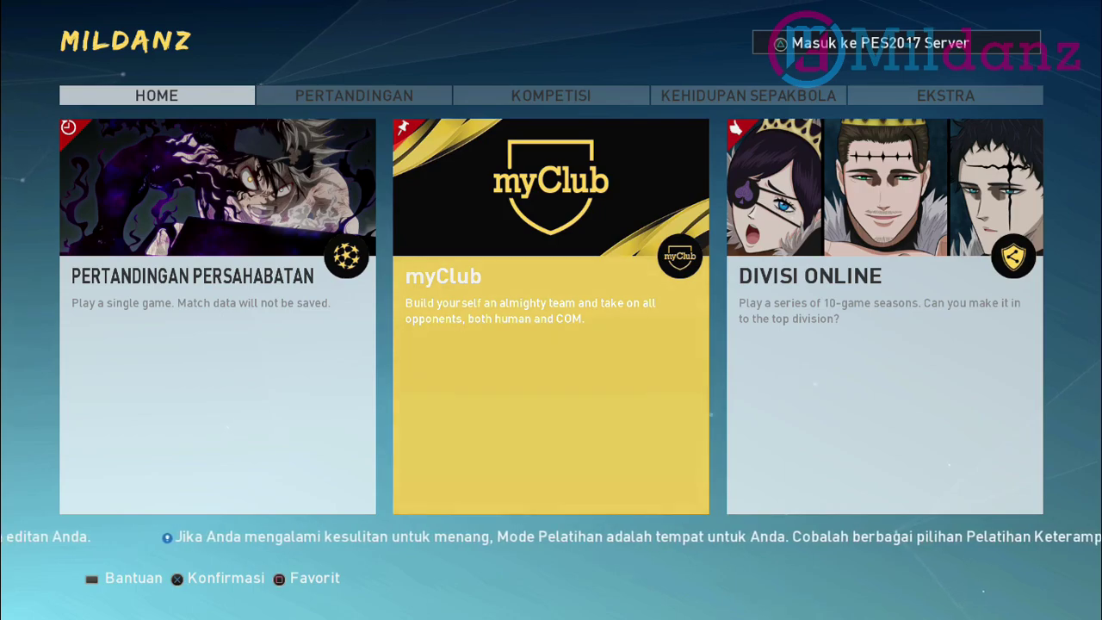
{"action": "key", "text": "Right"}
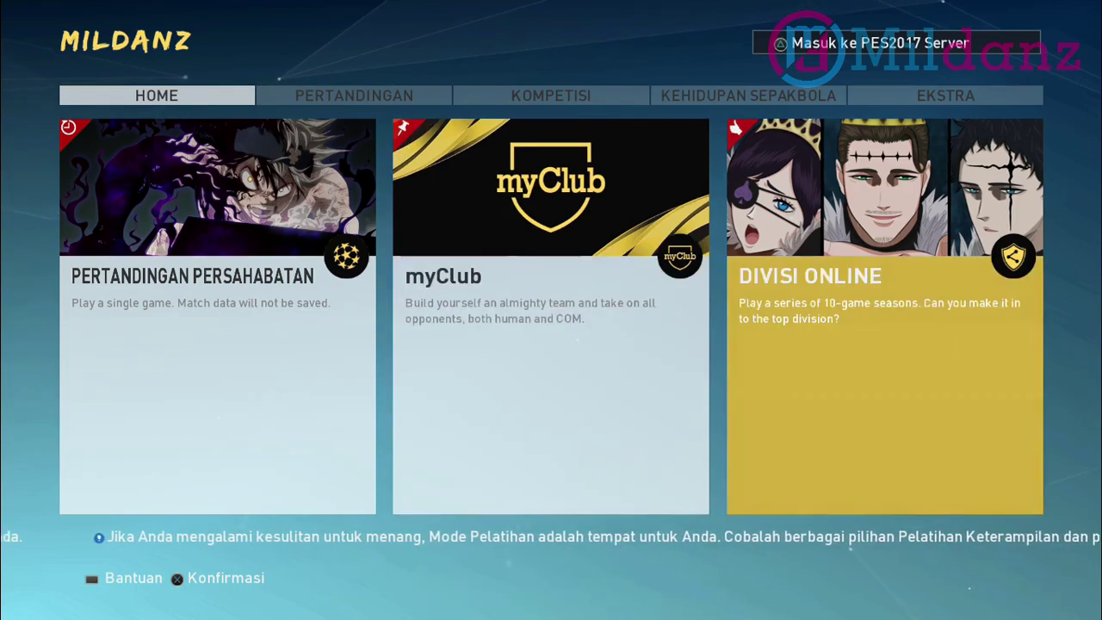
{"action": "key", "text": "Right"}
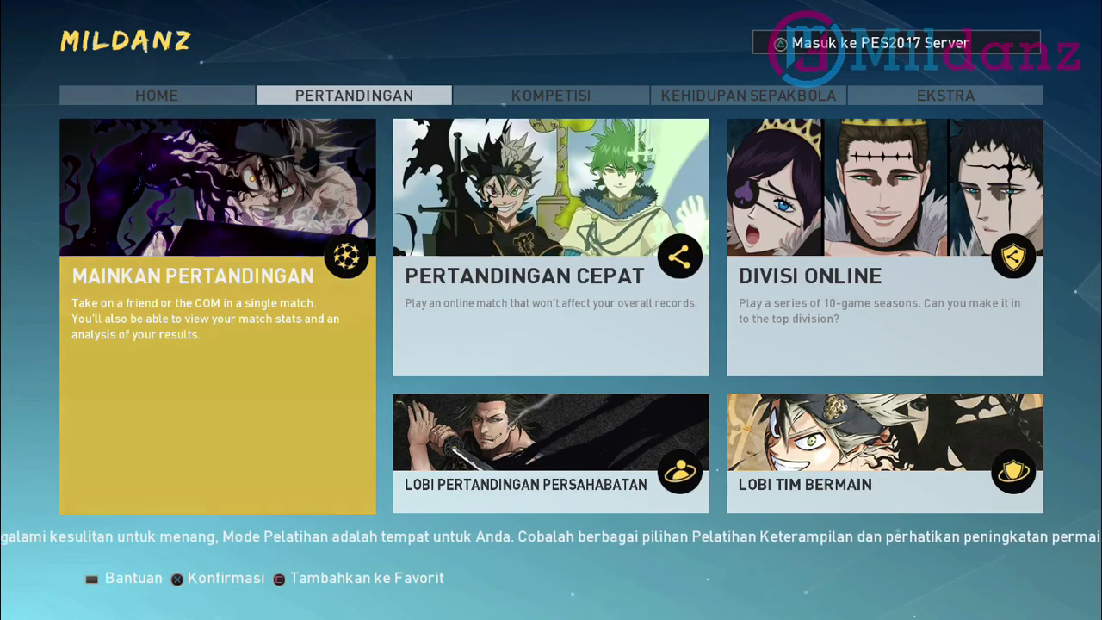
{"action": "key", "text": "Right"}
{"action": "key", "text": "Right"}
{"action": "key", "text": "Right"}
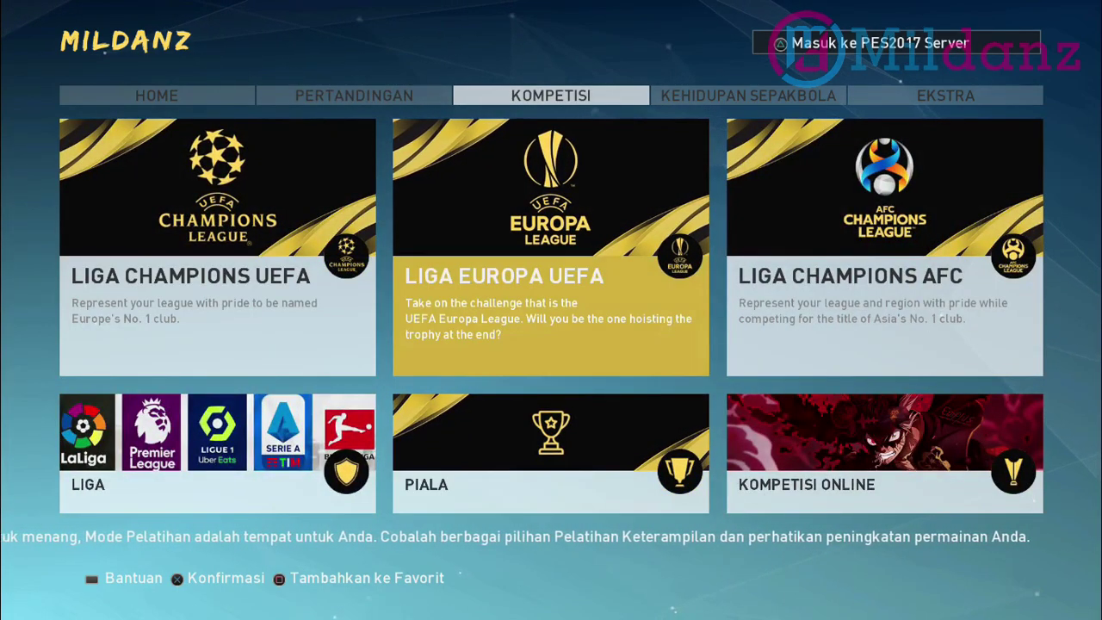
Examine the custom KOMPETISI tiles, covering the three Champions and Europa League tiles plus LIGA, PIALA and KOMPETISI ONLINE
{"action": "key", "text": "Left"}
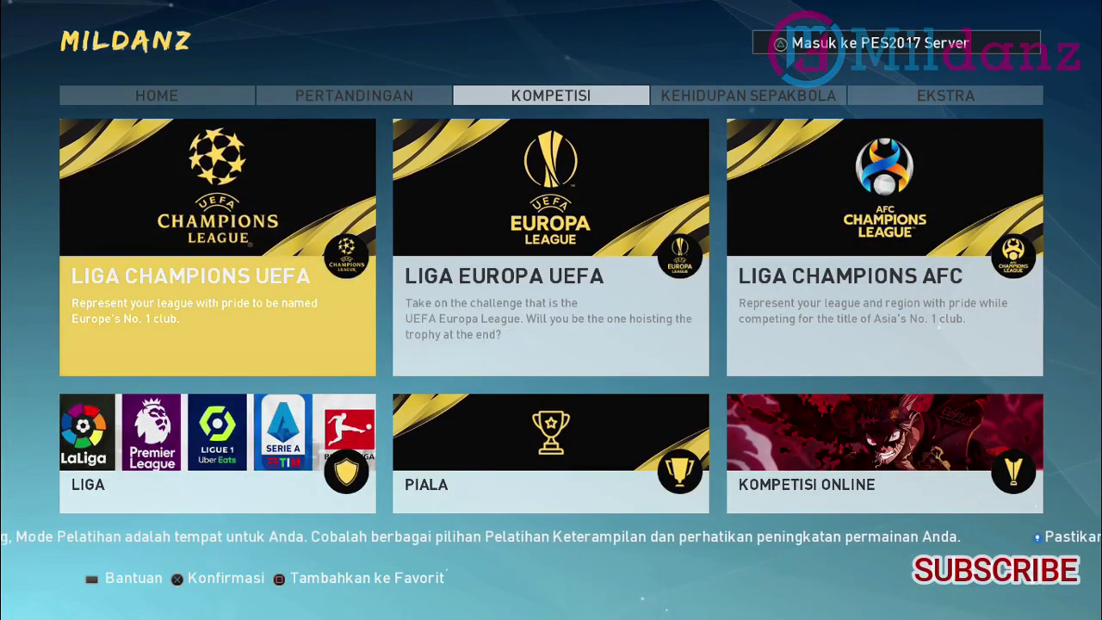
{"action": "key", "text": "Right"}
{"action": "key", "text": "Right"}
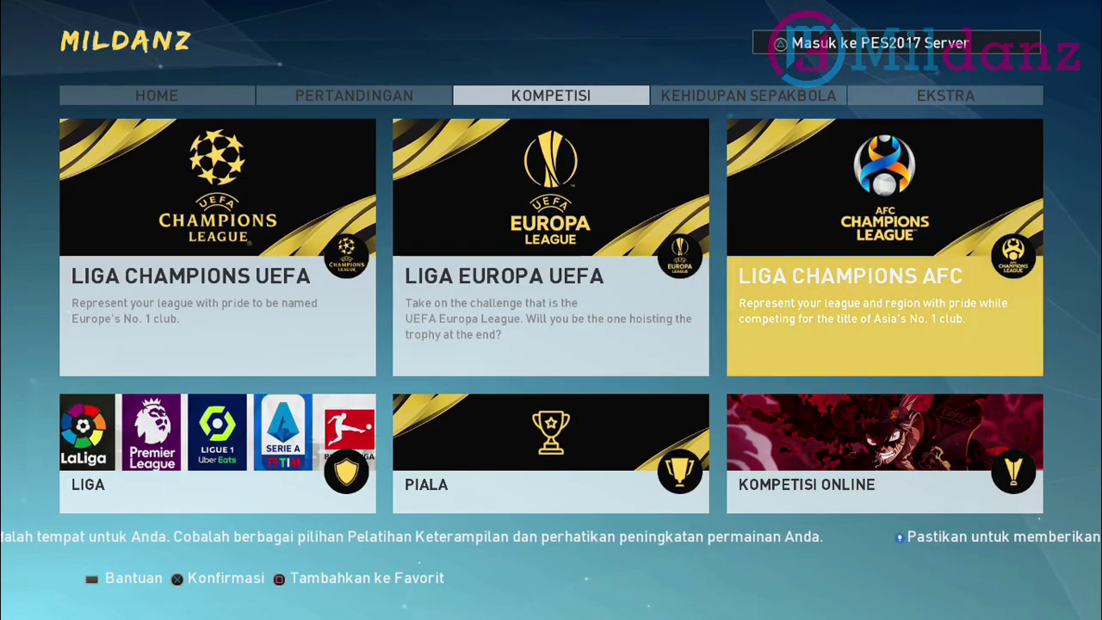
{"action": "key", "text": "Left"}
{"action": "key", "text": "Left"}
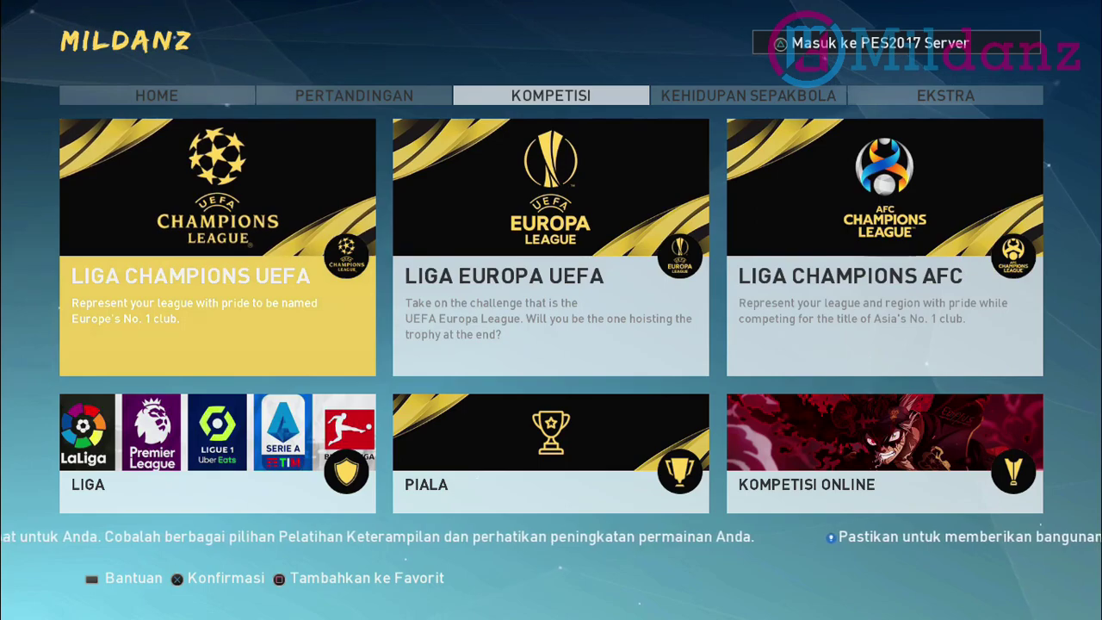
{"action": "key", "text": "Right"}
{"action": "key", "text": "Right"}
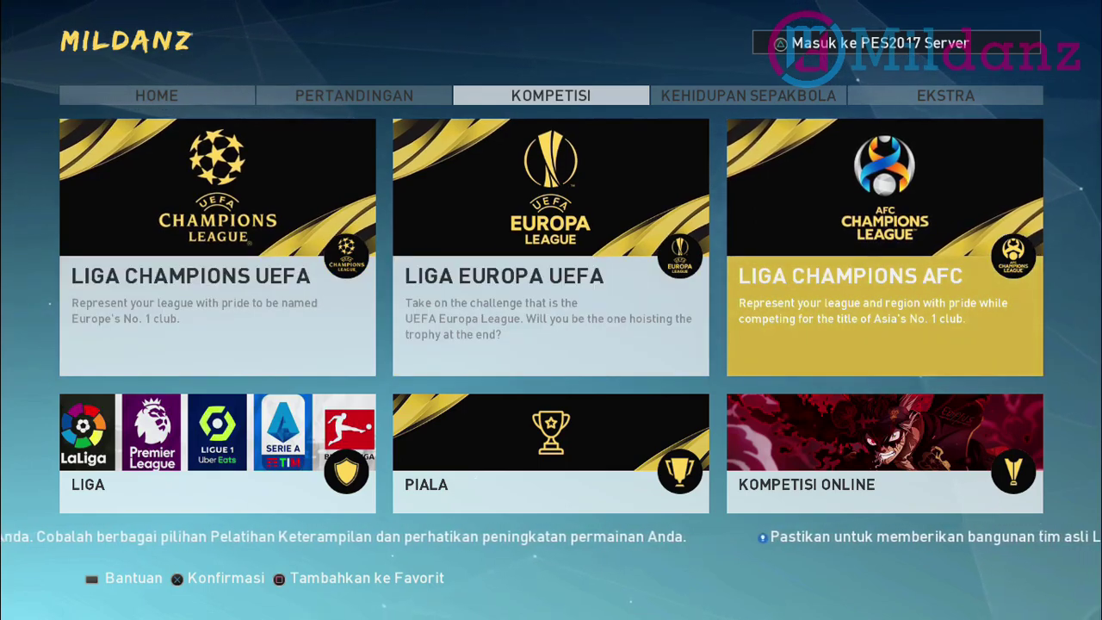
{"action": "key", "text": "Down"}
{"action": "key", "text": "Left"}
{"action": "key", "text": "Left"}
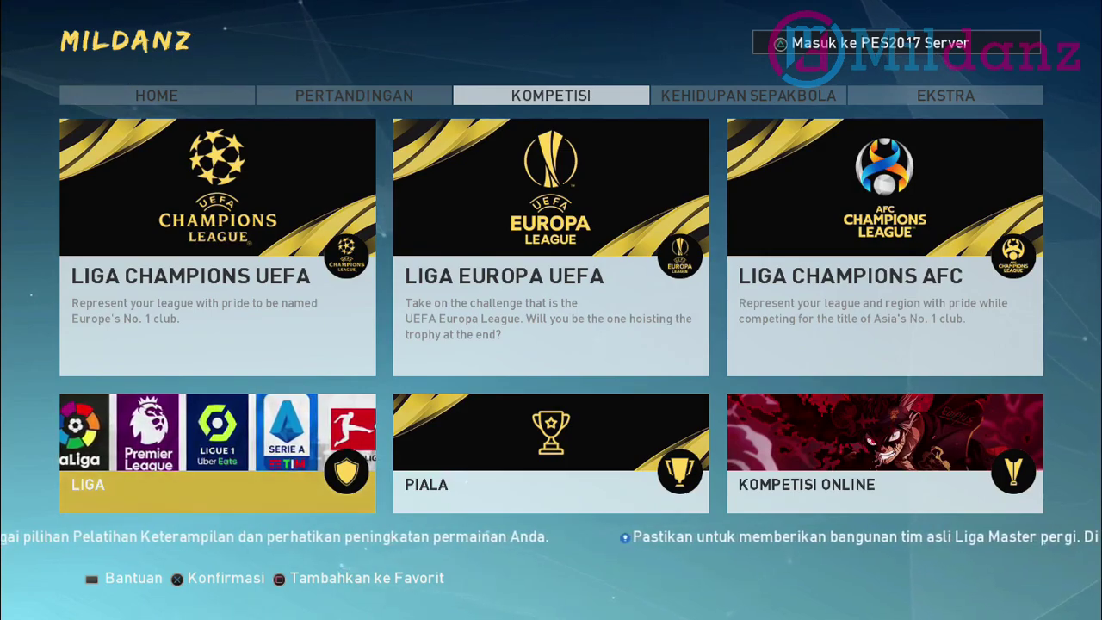
{"action": "key", "text": "Right"}
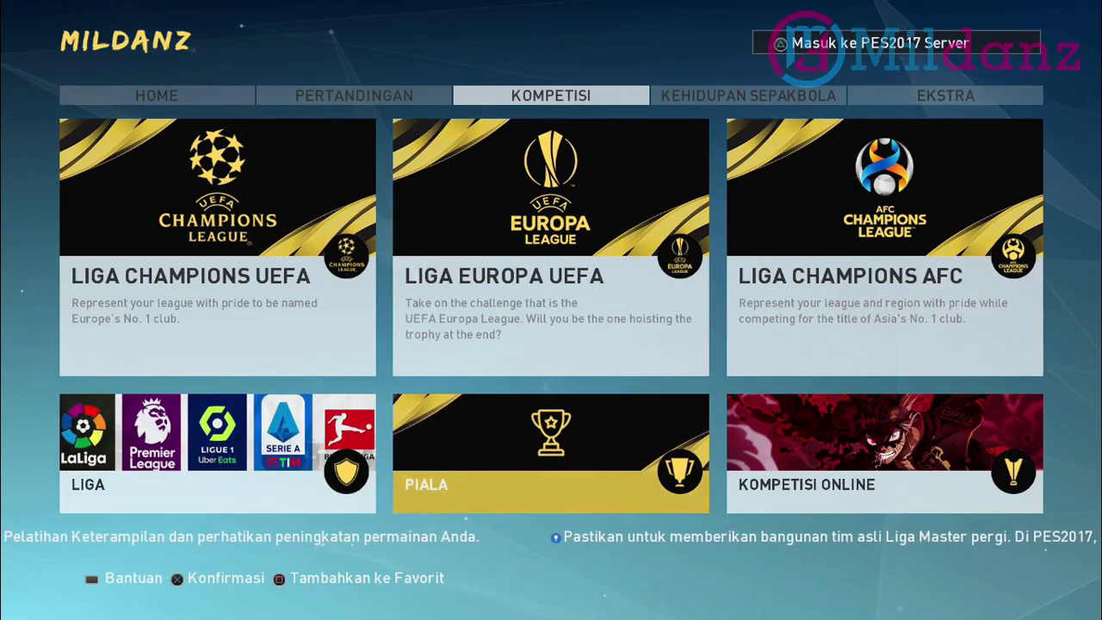
{"action": "key", "text": "Right"}
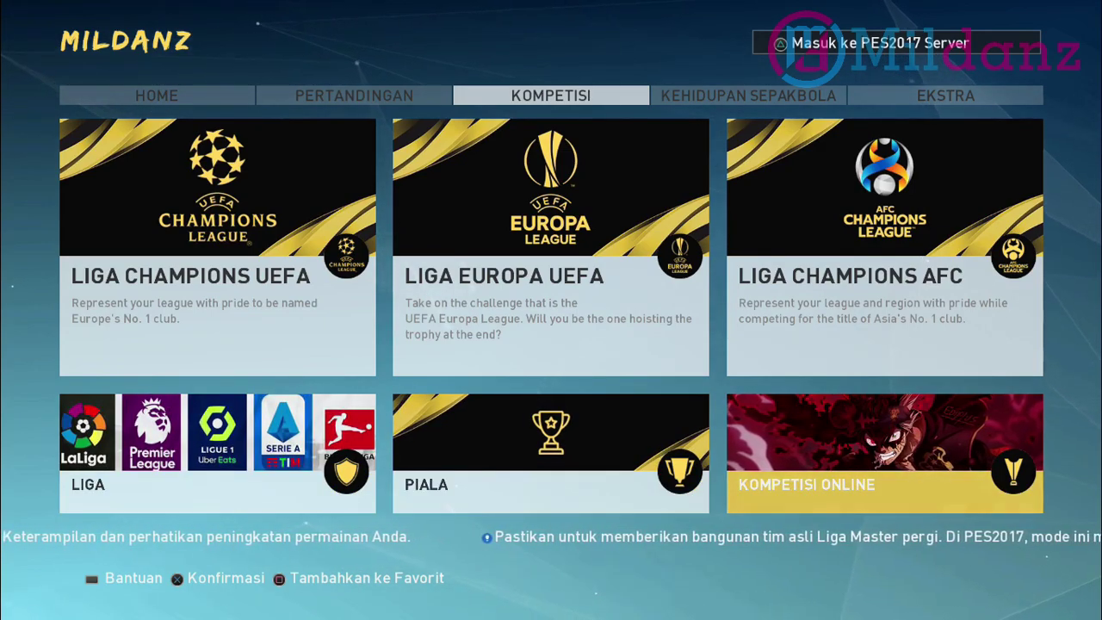
{"action": "key", "text": "Left"}
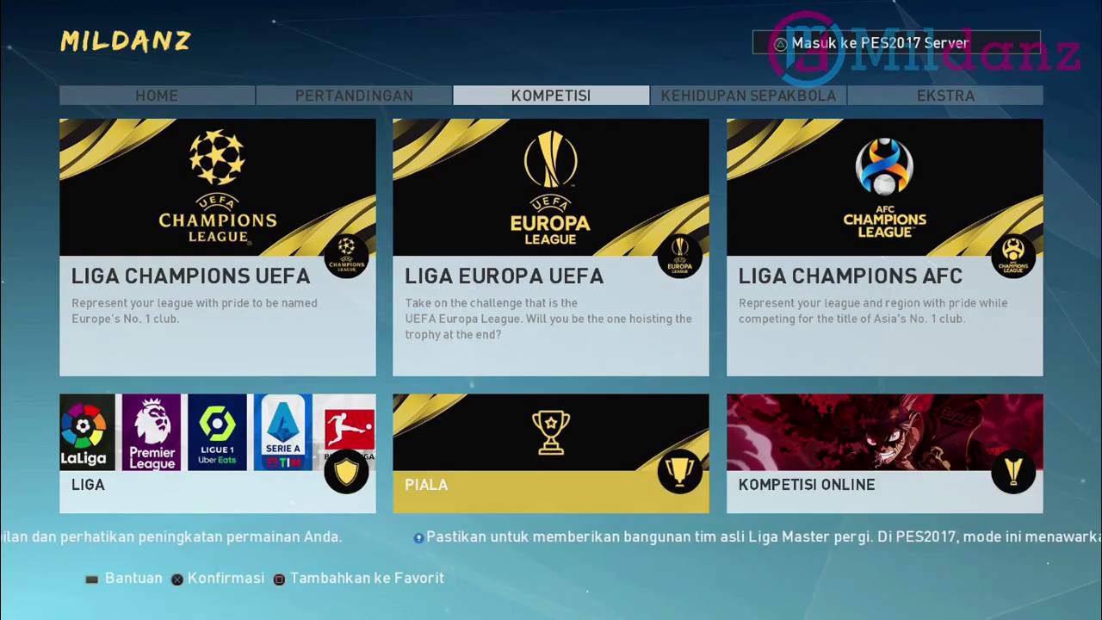
{"action": "key", "text": "Up"}
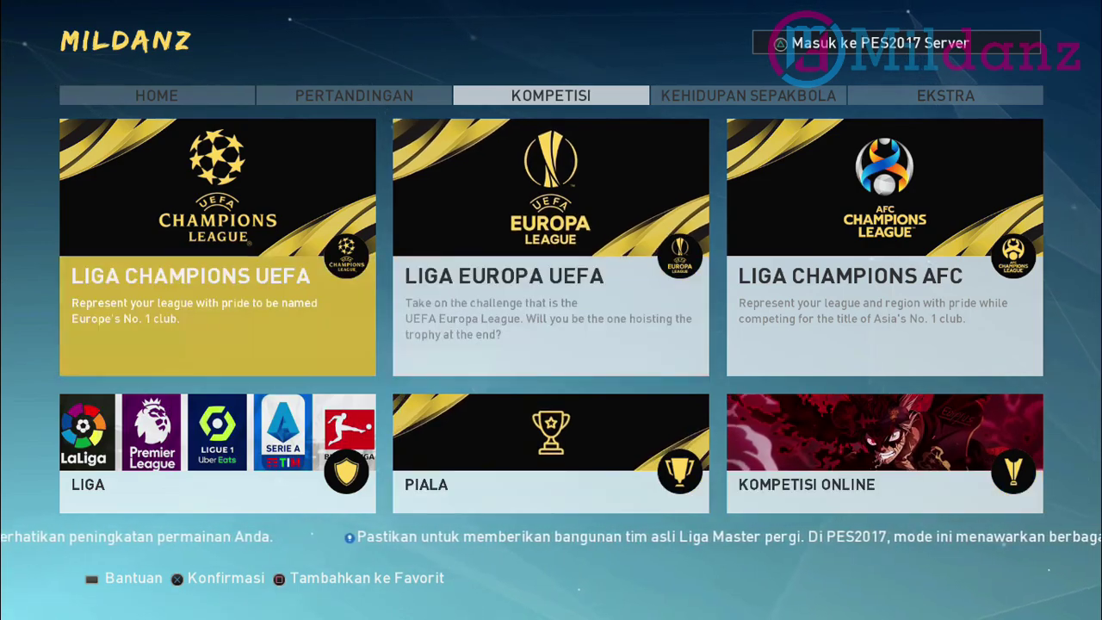